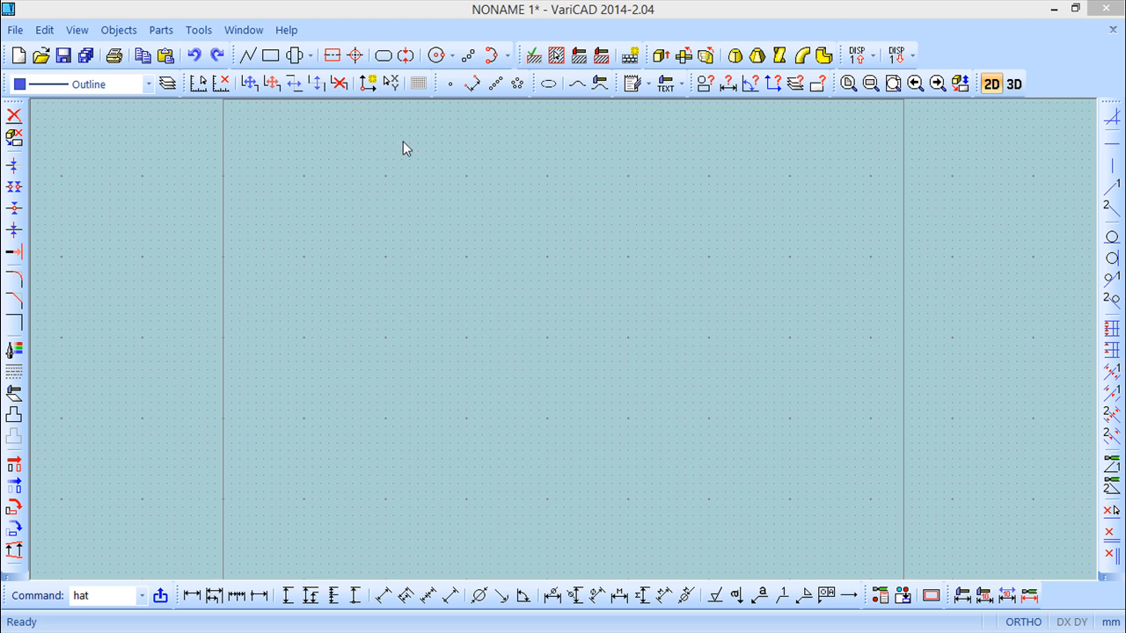
left_click(121, 34)
mouse_move(131, 53)
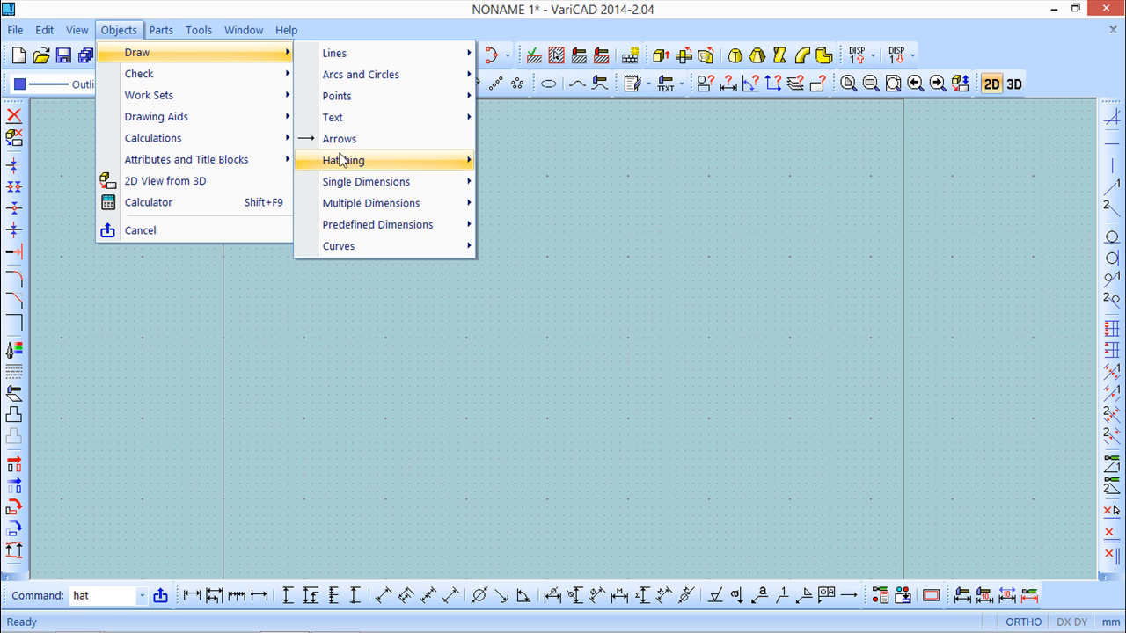
mouse_move(342, 159)
left_click(603, 166)
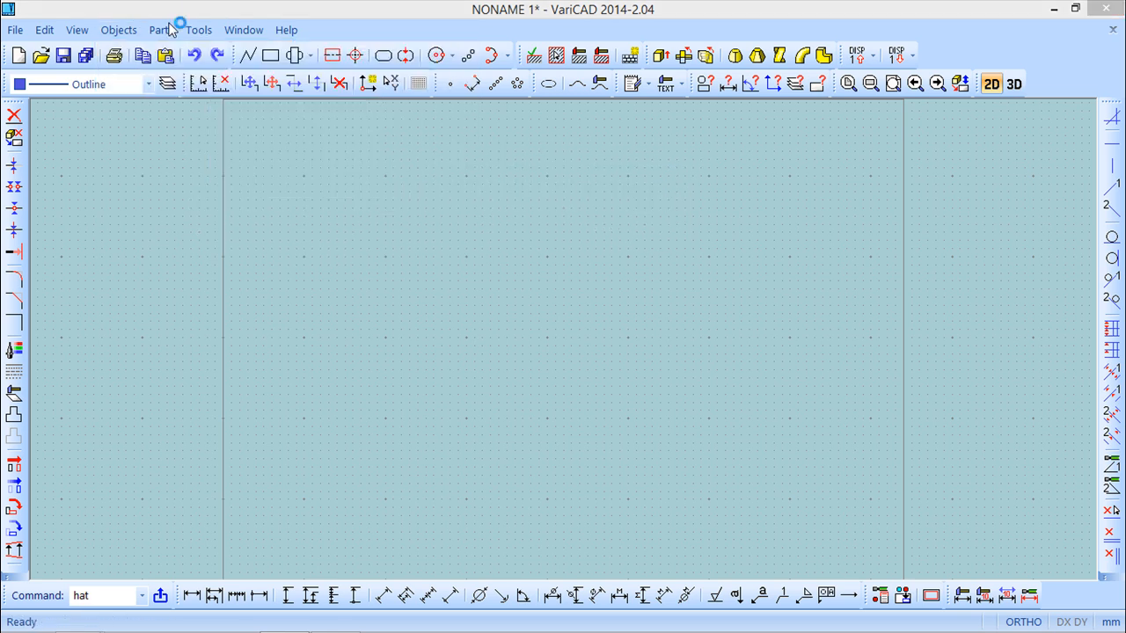
left_click(118, 32)
mouse_move(156, 52)
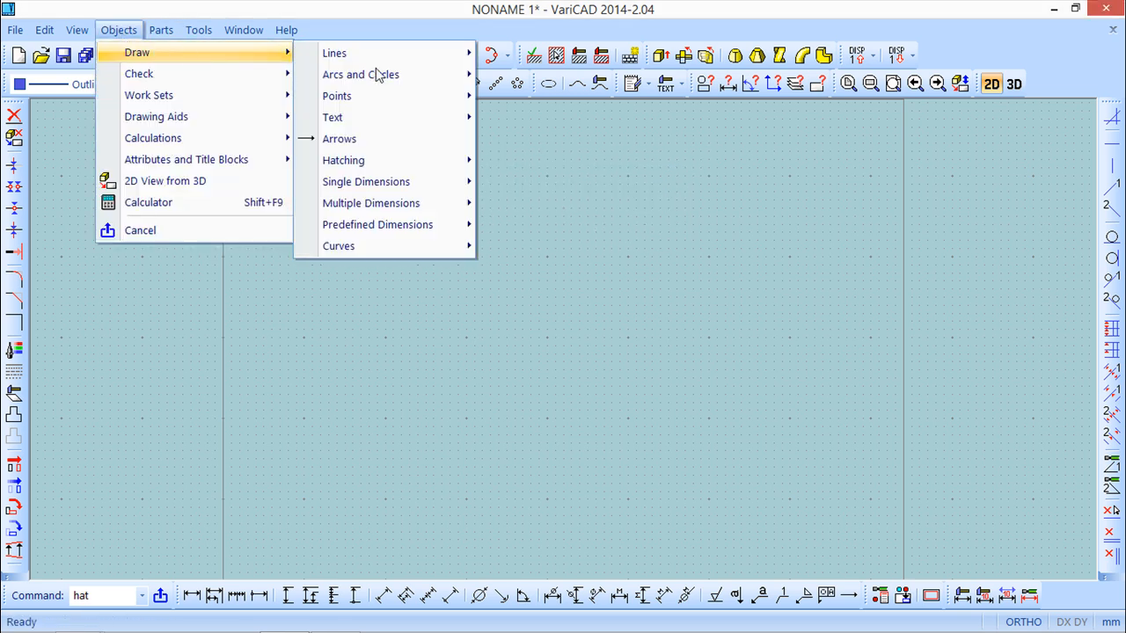
mouse_move(396, 163)
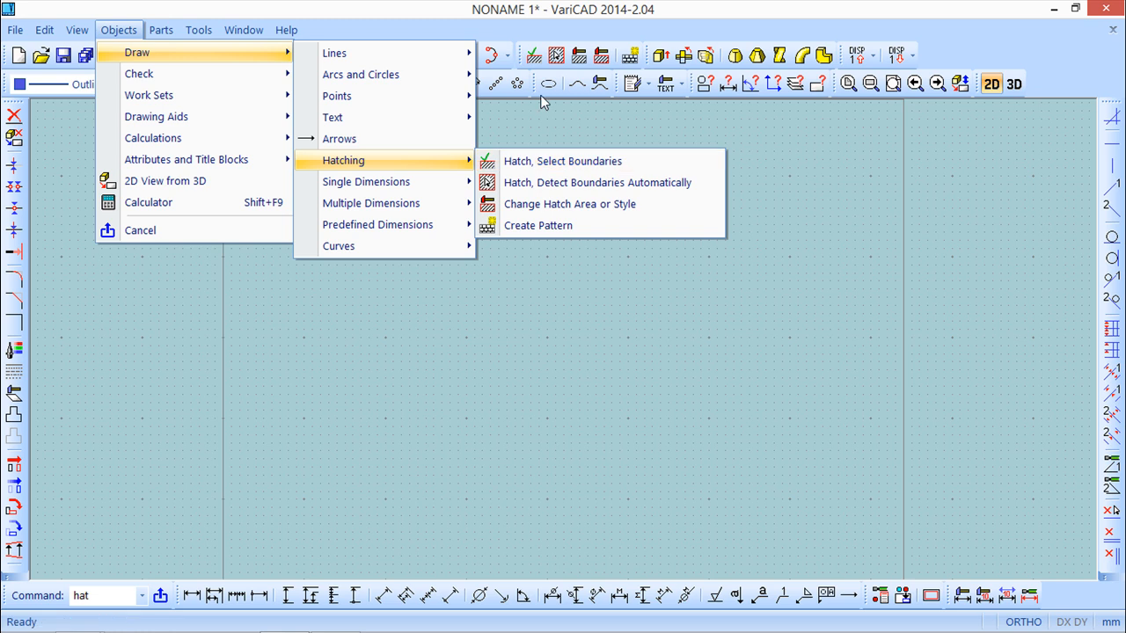
left_click(394, 12)
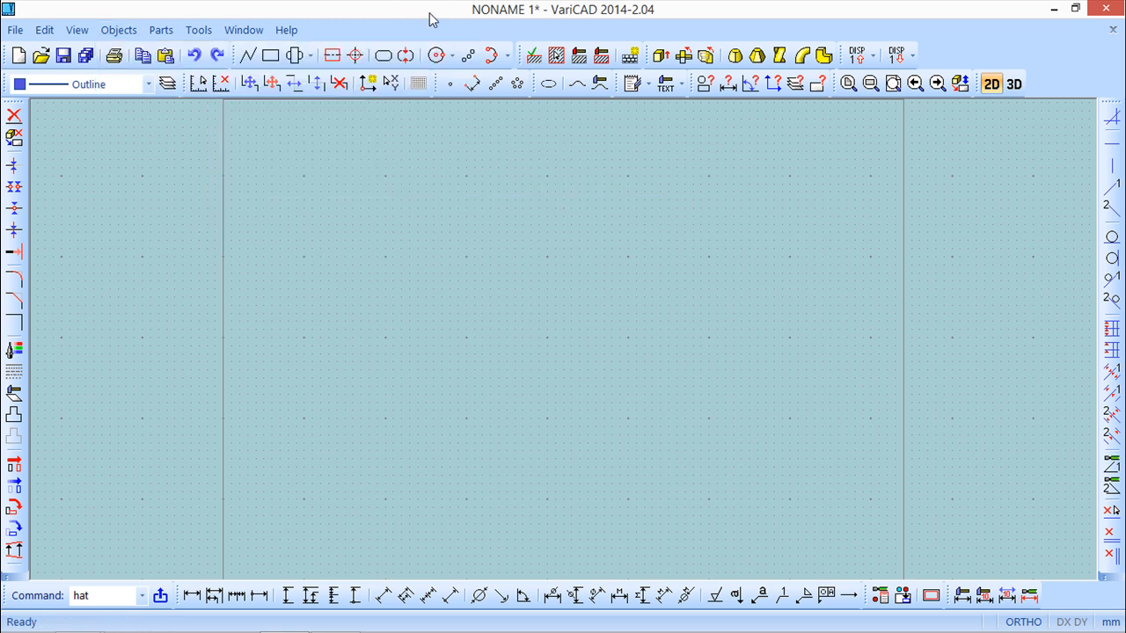
Draw a wide horizontal rectangle in the middle of the drawing sheet
left_click(271, 56)
left_click(391, 286)
left_click(698, 378)
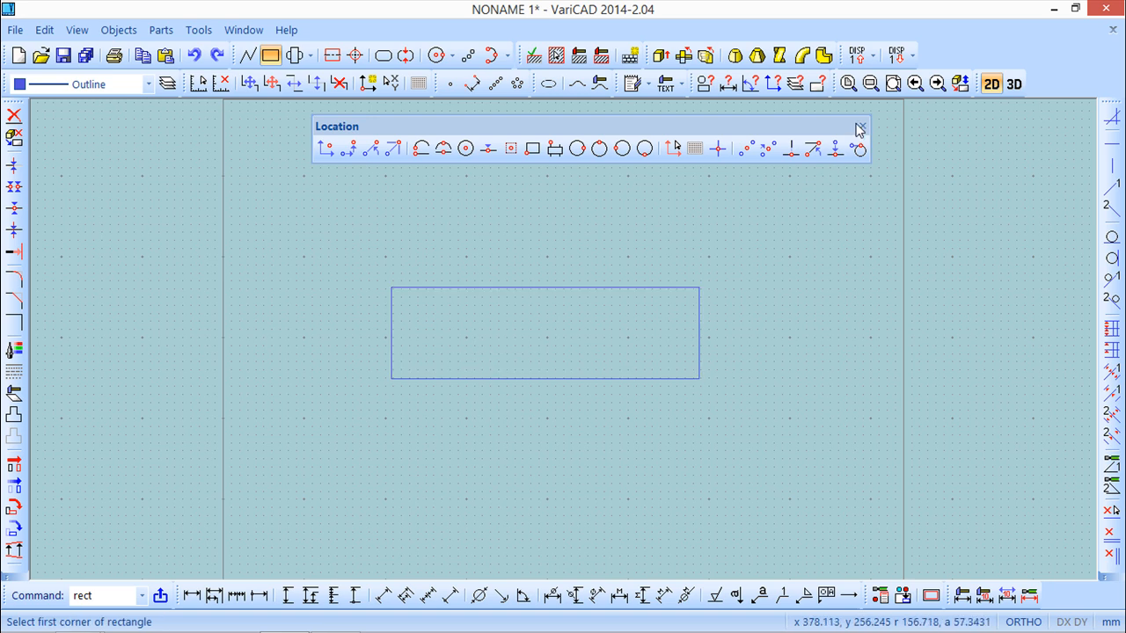
left_click(862, 126)
Explode the rectangle into separate line segments
left_click(44, 30)
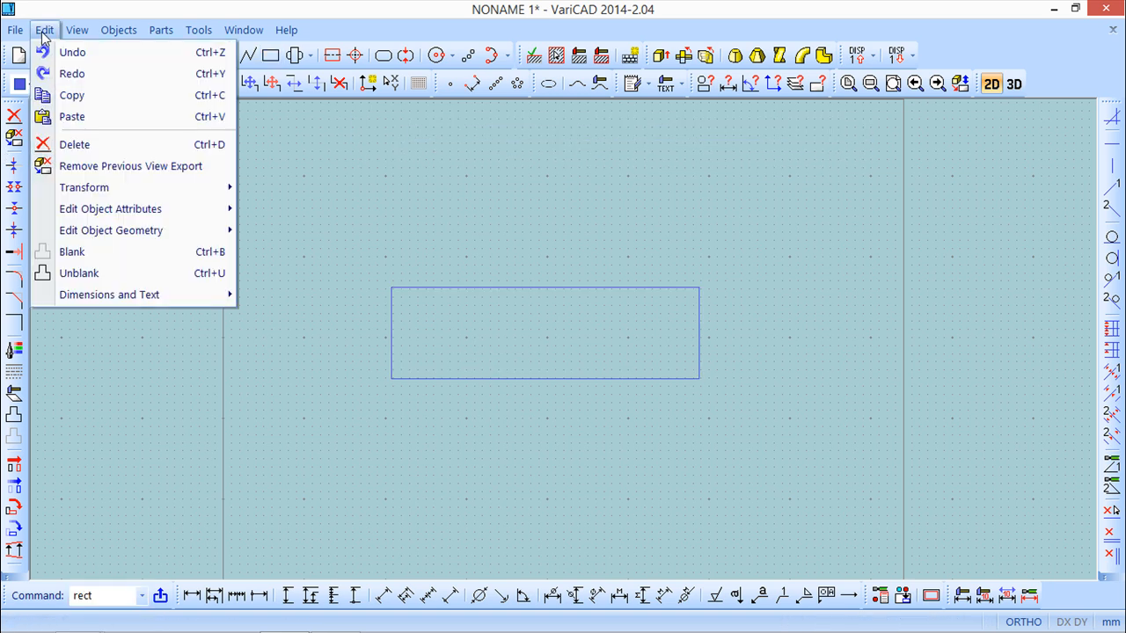
mouse_move(85, 230)
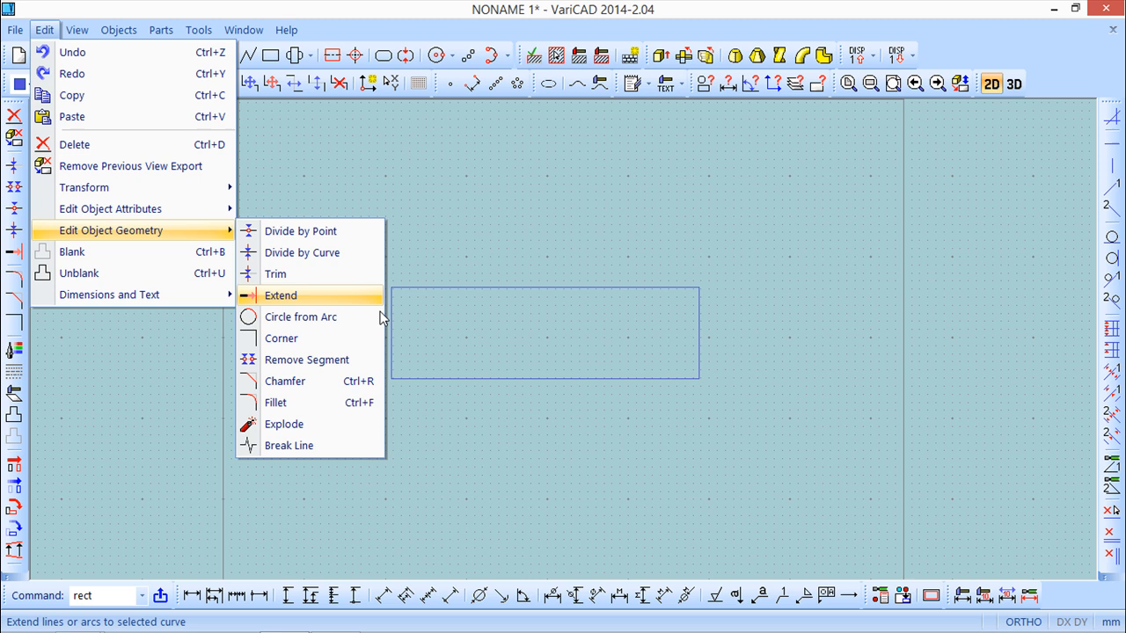
left_click(284, 424)
left_click(459, 378)
right_click(462, 428)
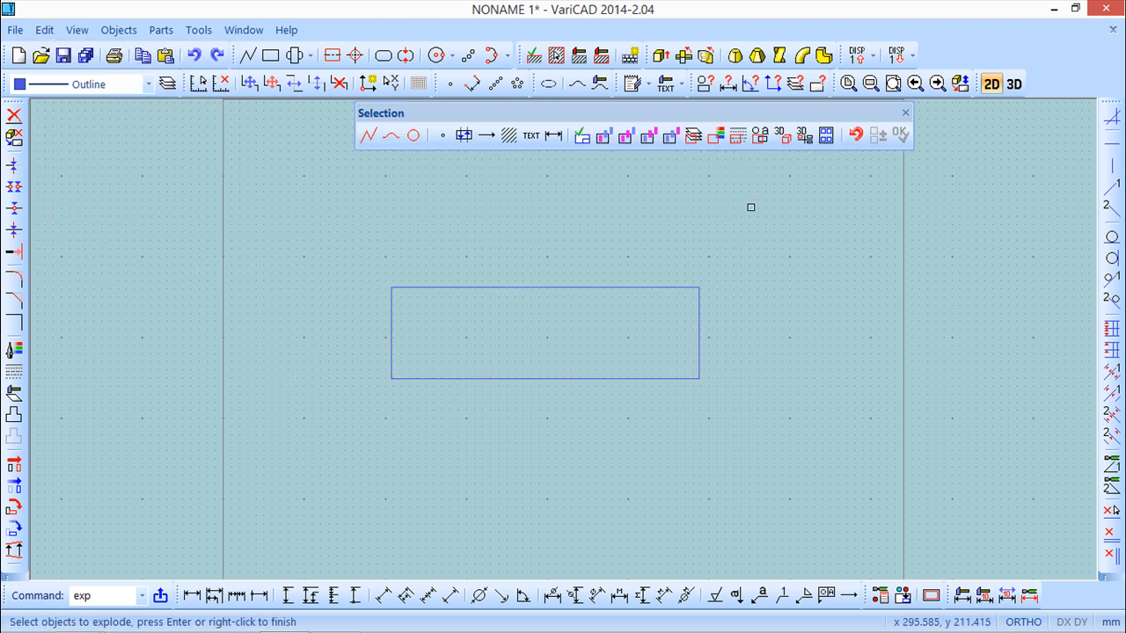
left_click(905, 113)
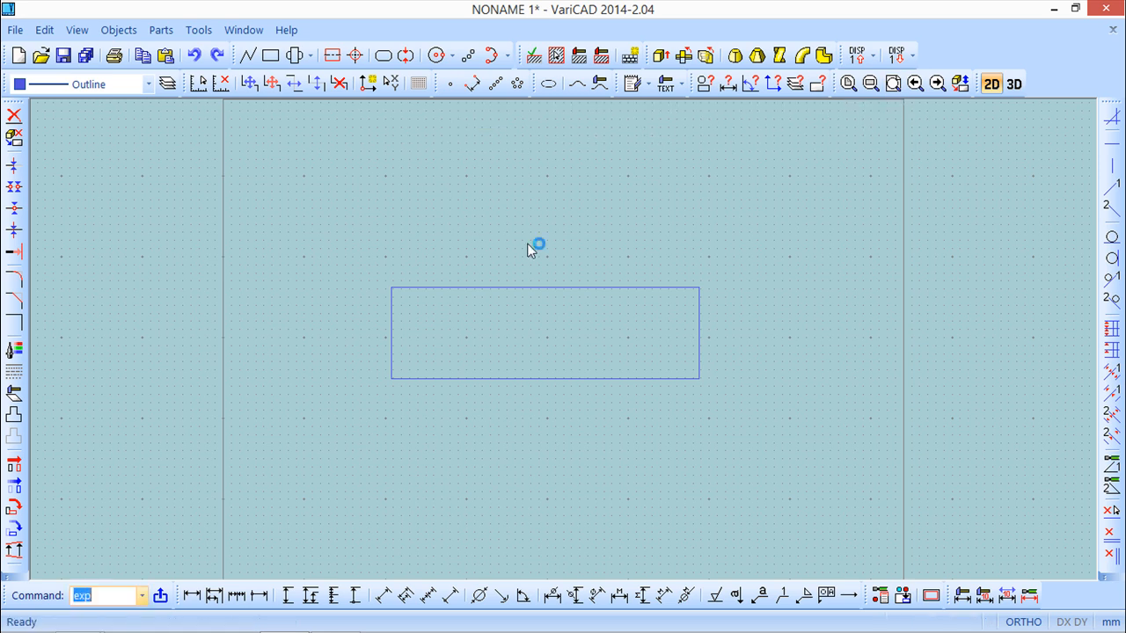
Draw a closed, slanted four-sided outline from connected lines so that it crosses the rectangle's upper and lower edges
left_click(247, 56)
left_click(518, 222)
left_click(380, 480)
left_click(578, 475)
left_click(641, 246)
right_click(677, 239)
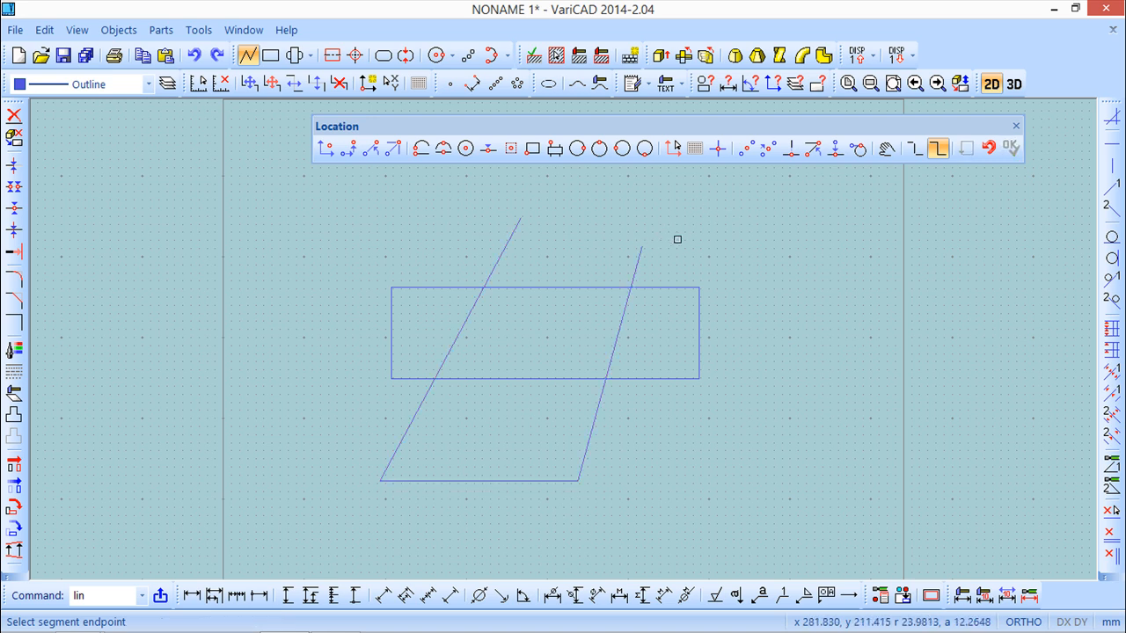
left_click(642, 246)
left_click(519, 216)
right_click(665, 196)
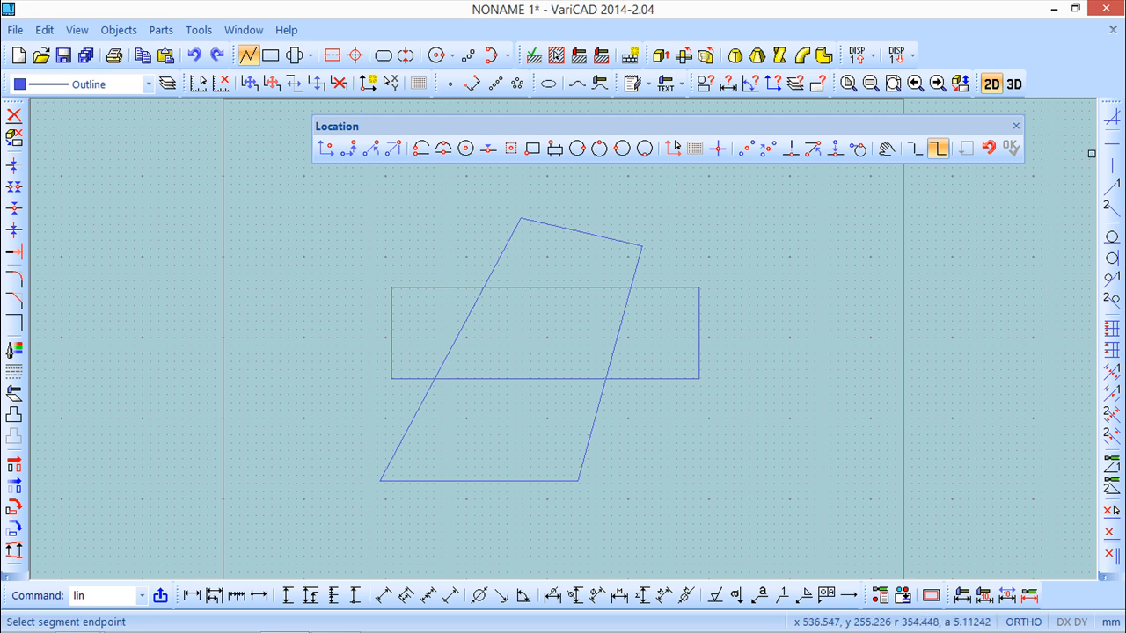
left_click(1016, 126)
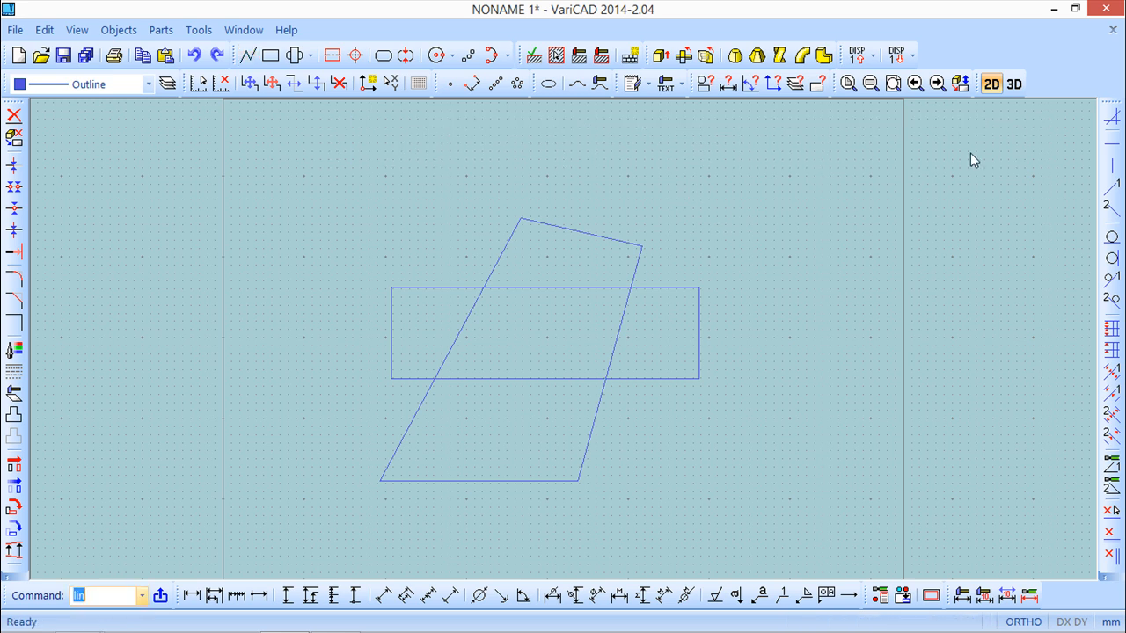
Explode the slanted four-sided outline that crosses the rectangle
left_click(44, 30)
mouse_move(84, 230)
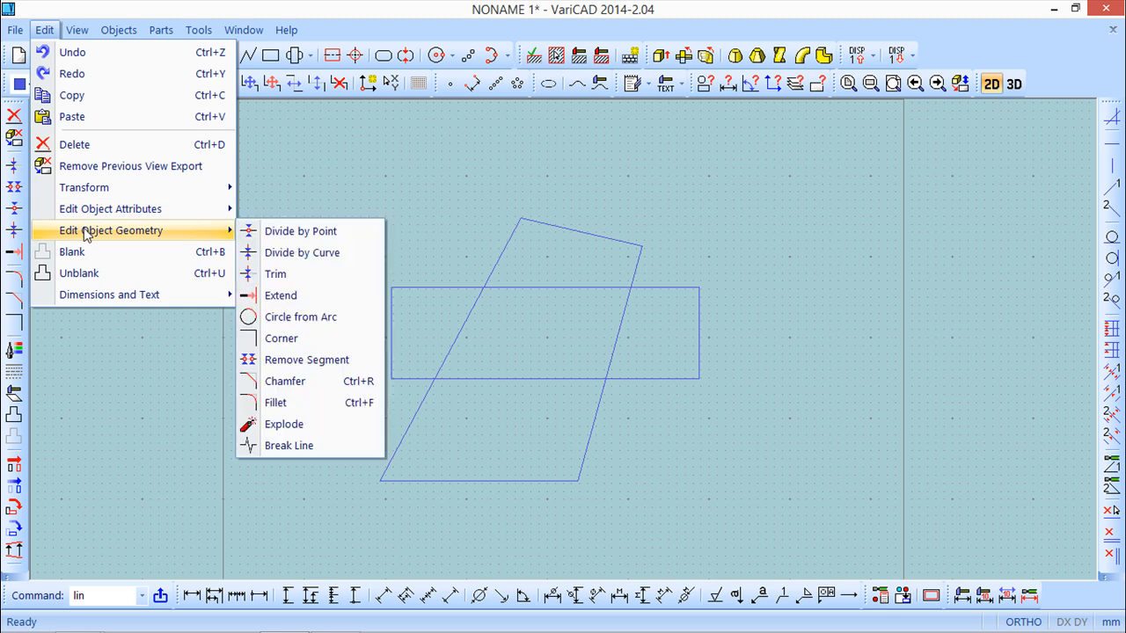
left_click(279, 425)
left_click(414, 422)
right_click(485, 450)
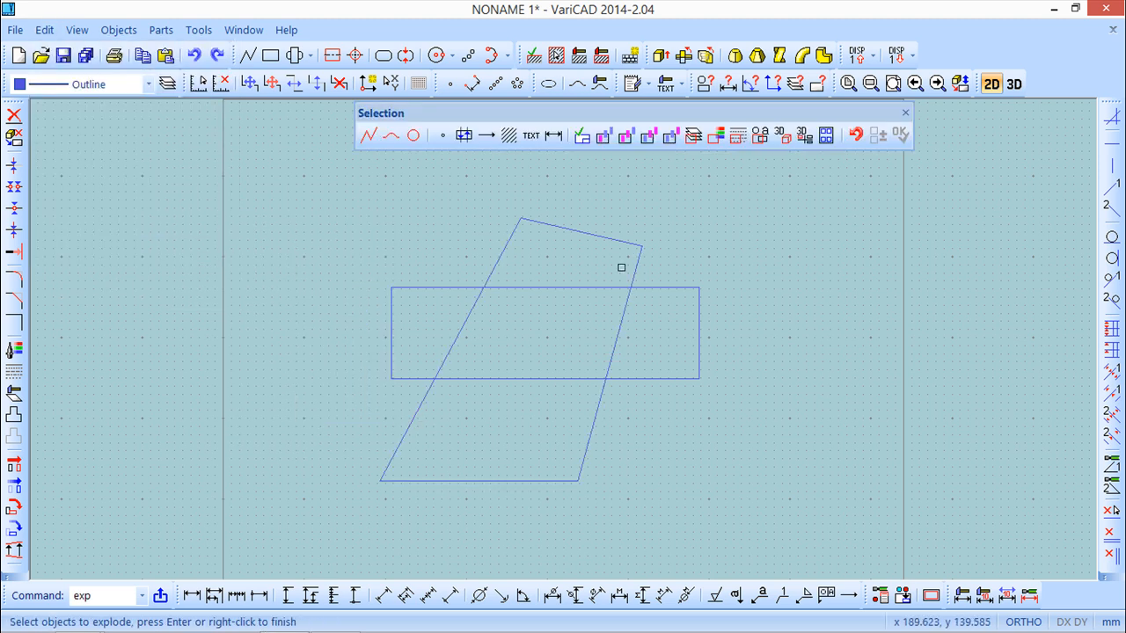
left_click(905, 112)
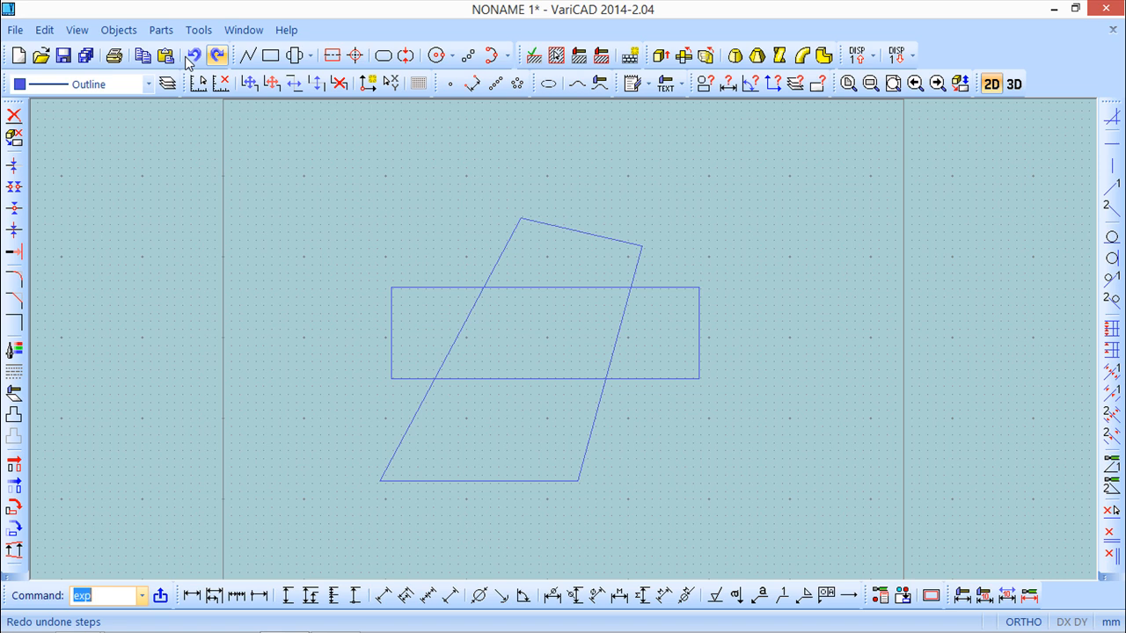
Try to hatch the overlap of the two shapes with Detect Individual Area Segments, picking its four boundary segments one by one
left_click(120, 34)
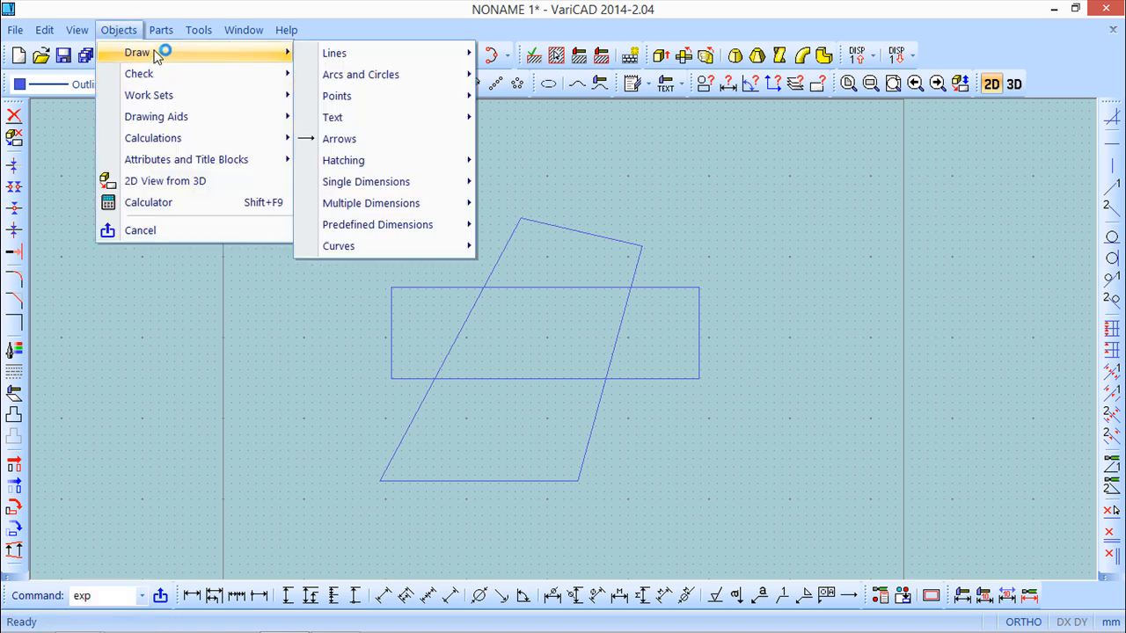
mouse_move(358, 167)
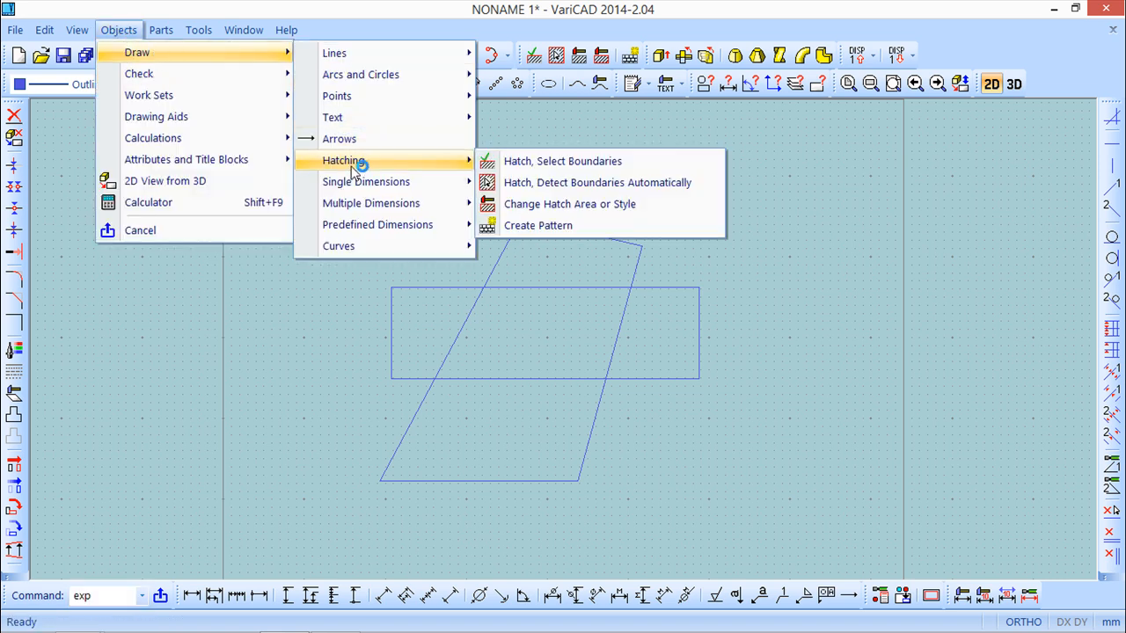
left_click(573, 168)
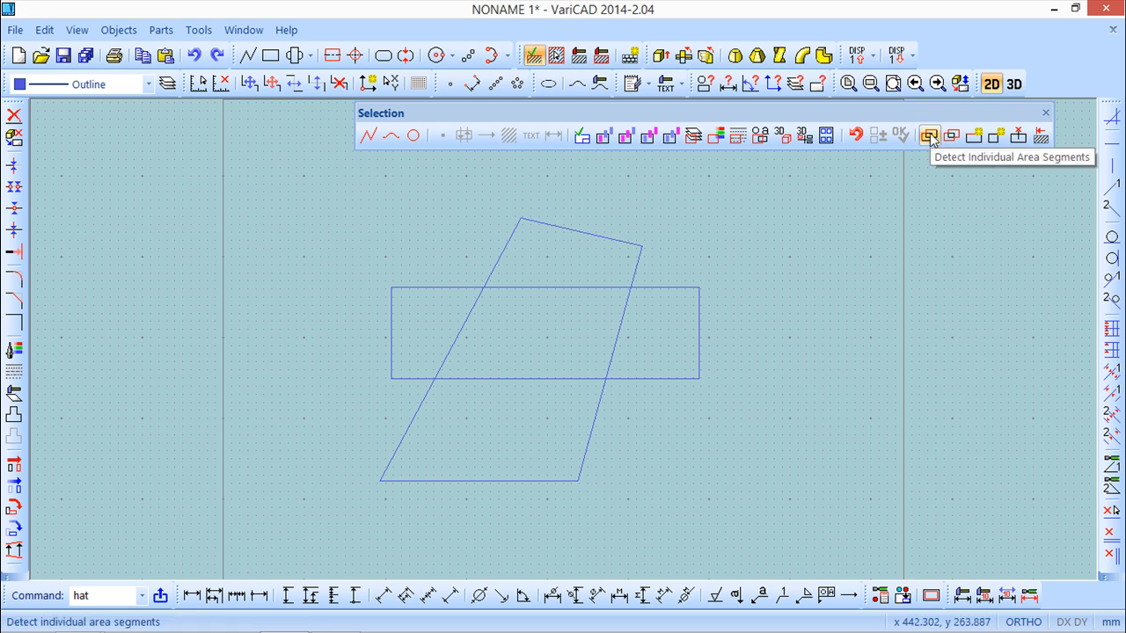
left_click(929, 137)
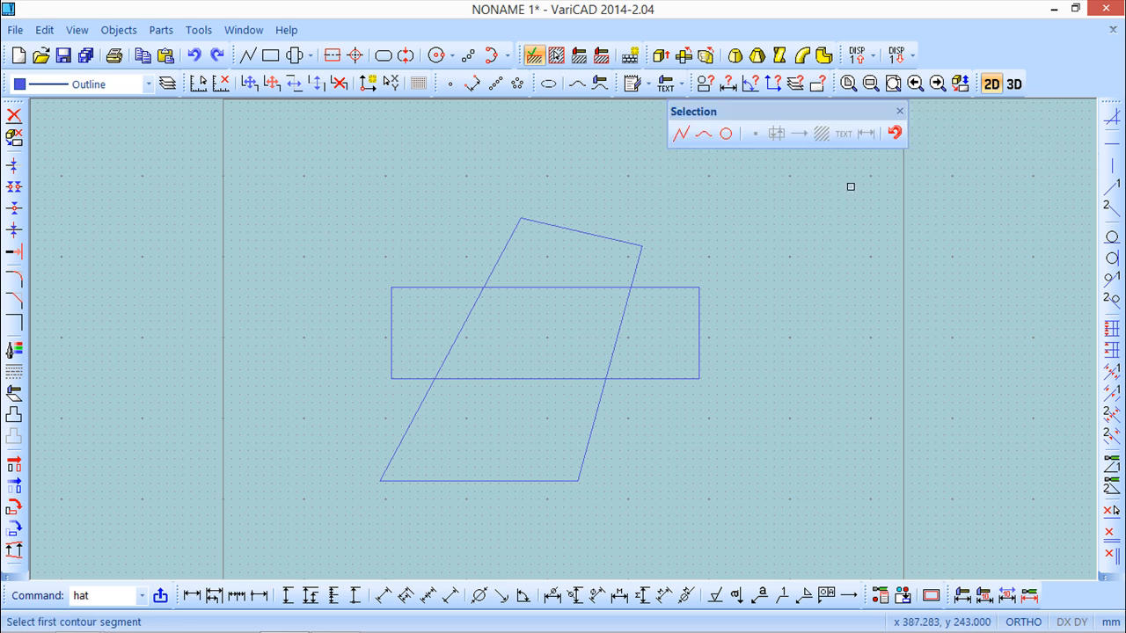
left_click(614, 341)
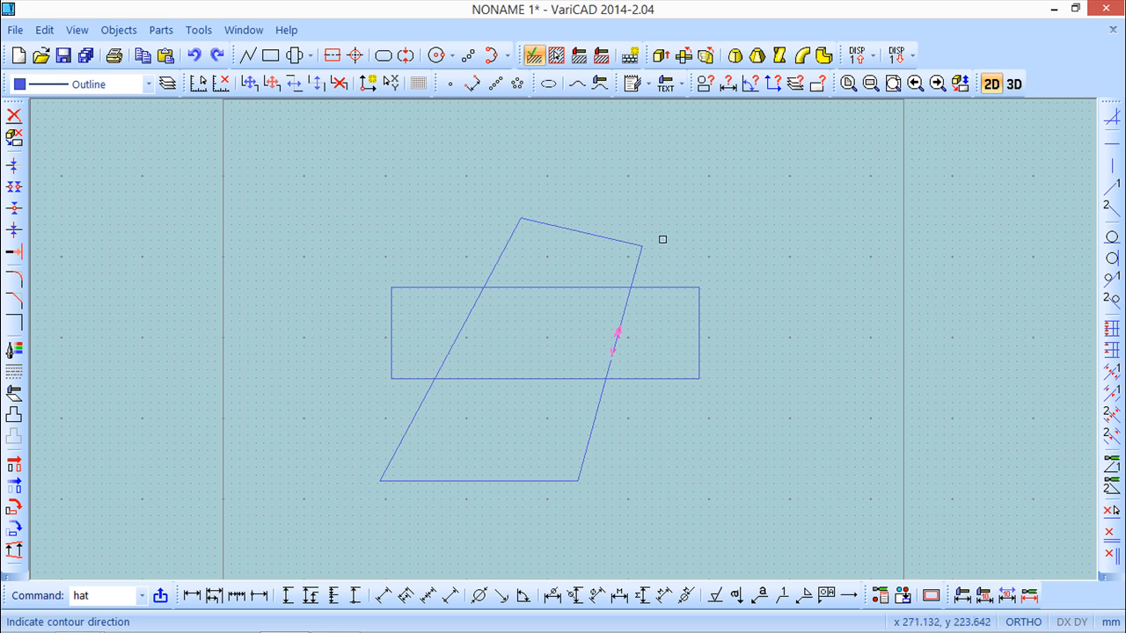
left_click(686, 236)
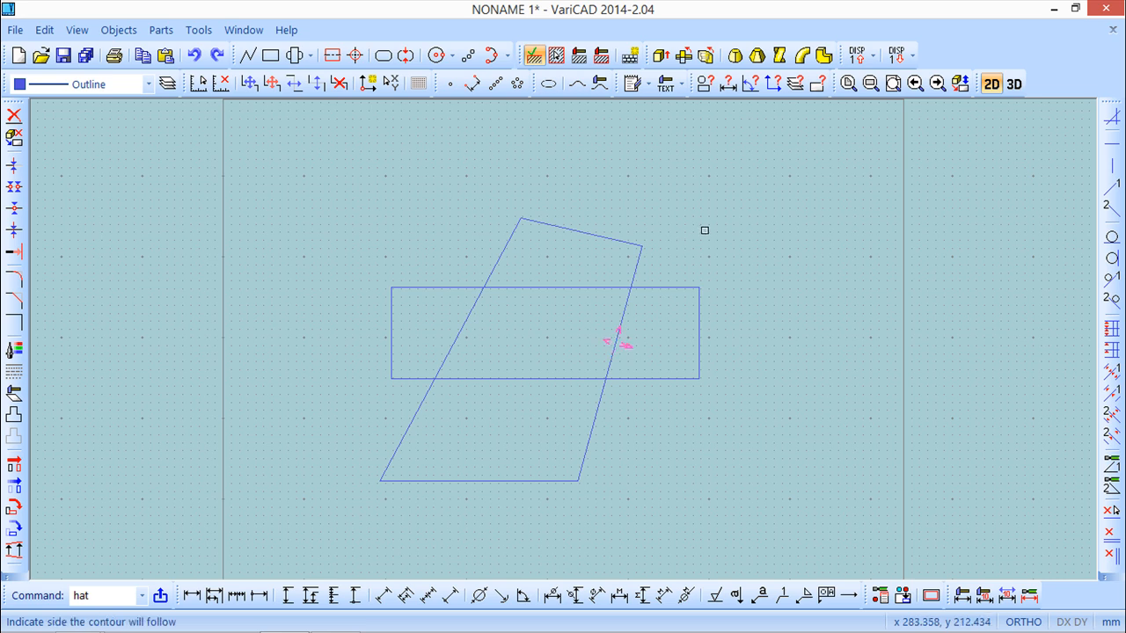
left_click(518, 322)
left_click(586, 288)
left_click(474, 318)
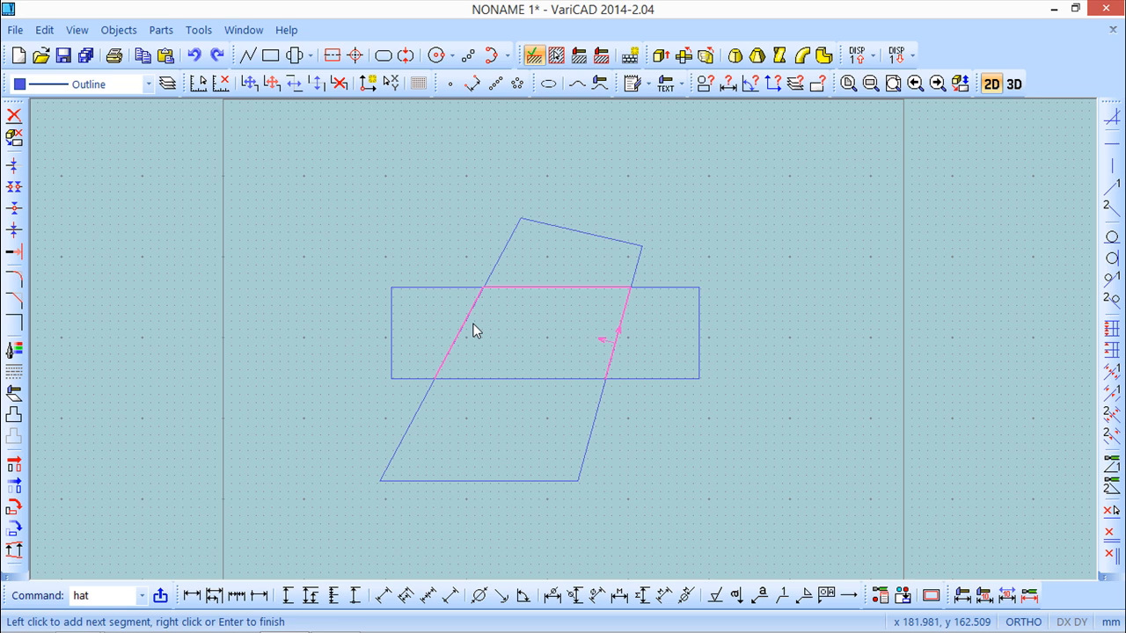
left_click(492, 378)
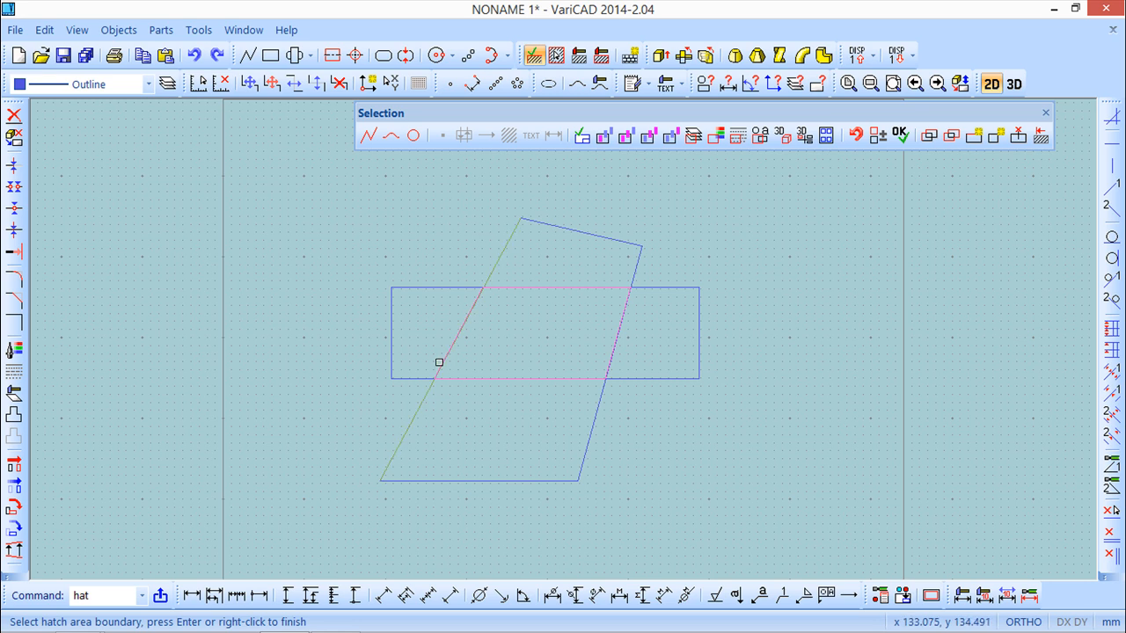
left_click(899, 134)
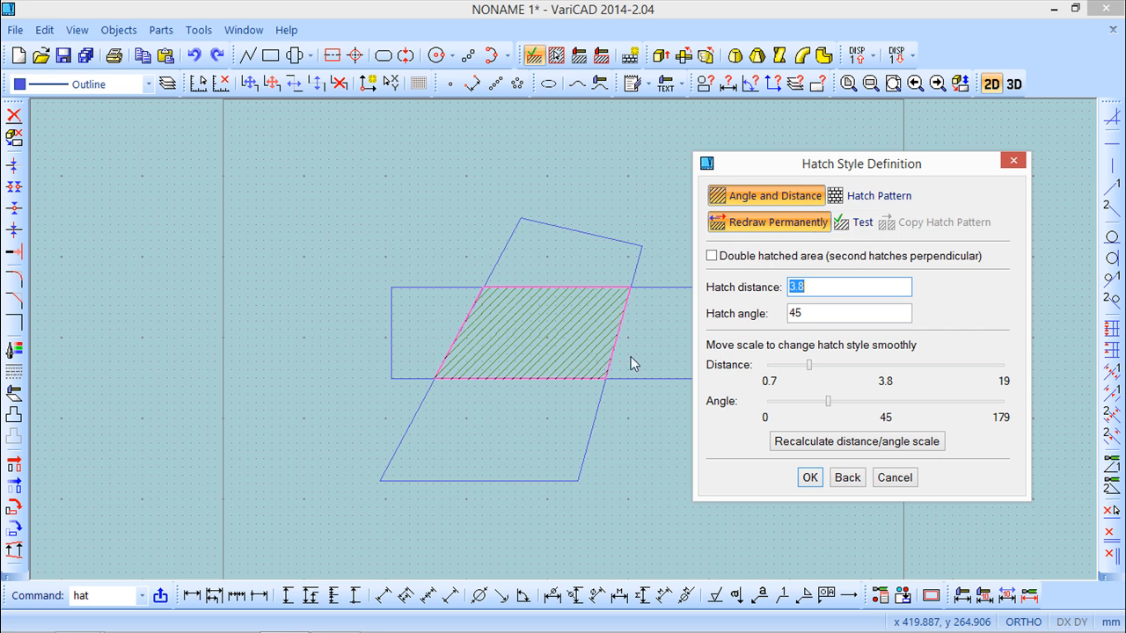
left_click(847, 478)
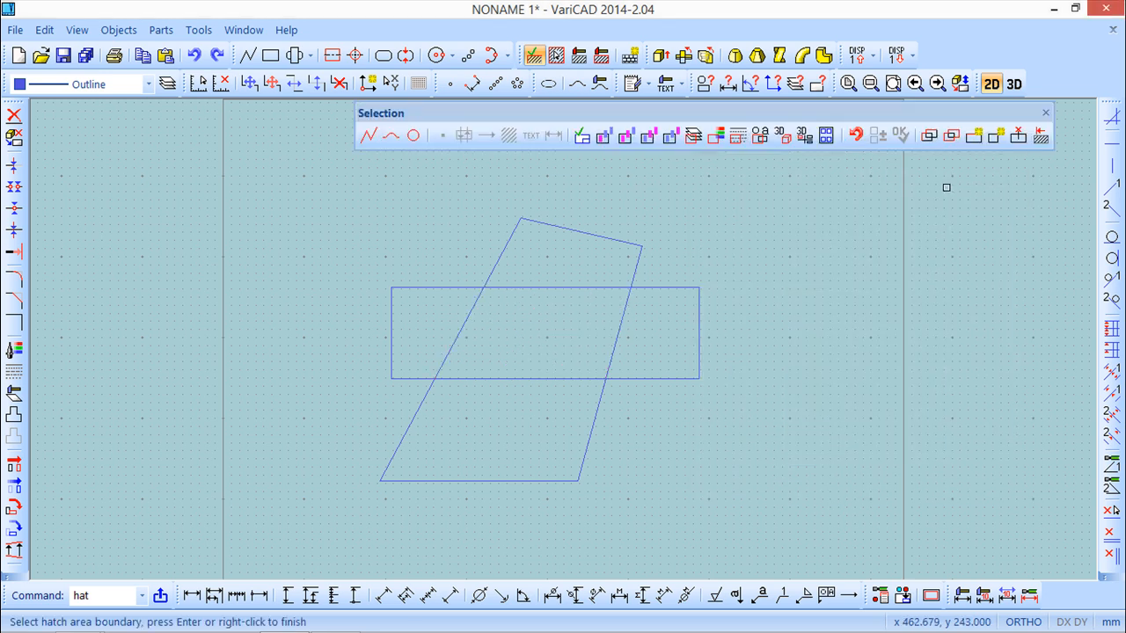
Try to define the same overlap as a hatch area by detecting its whole contour from one slanted edge
left_click(951, 137)
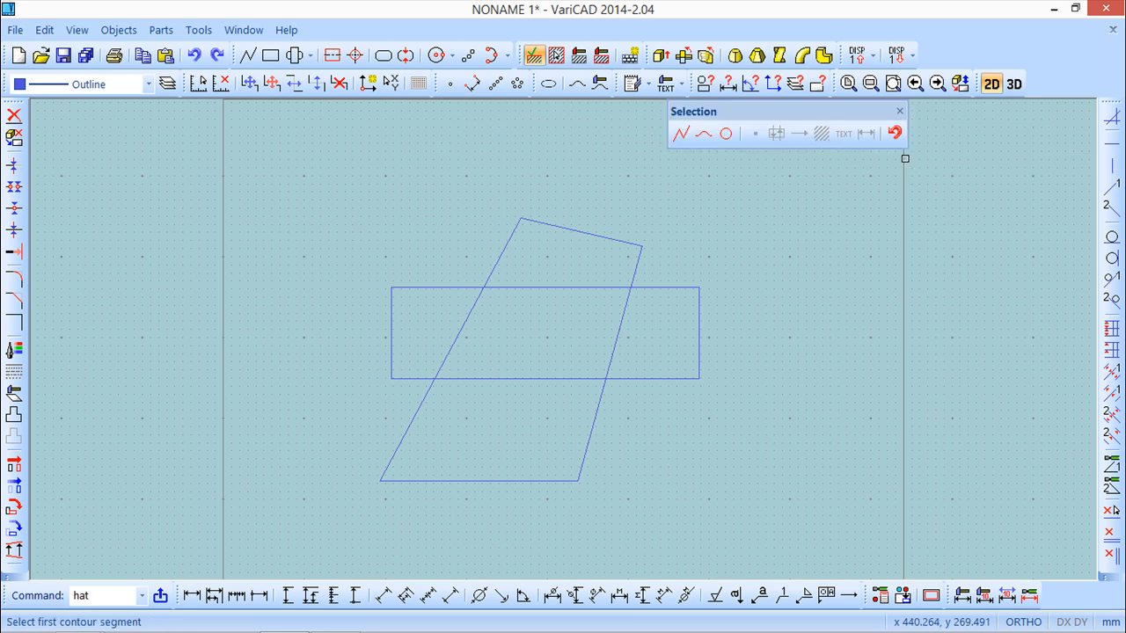
left_click(618, 332)
left_click(644, 307)
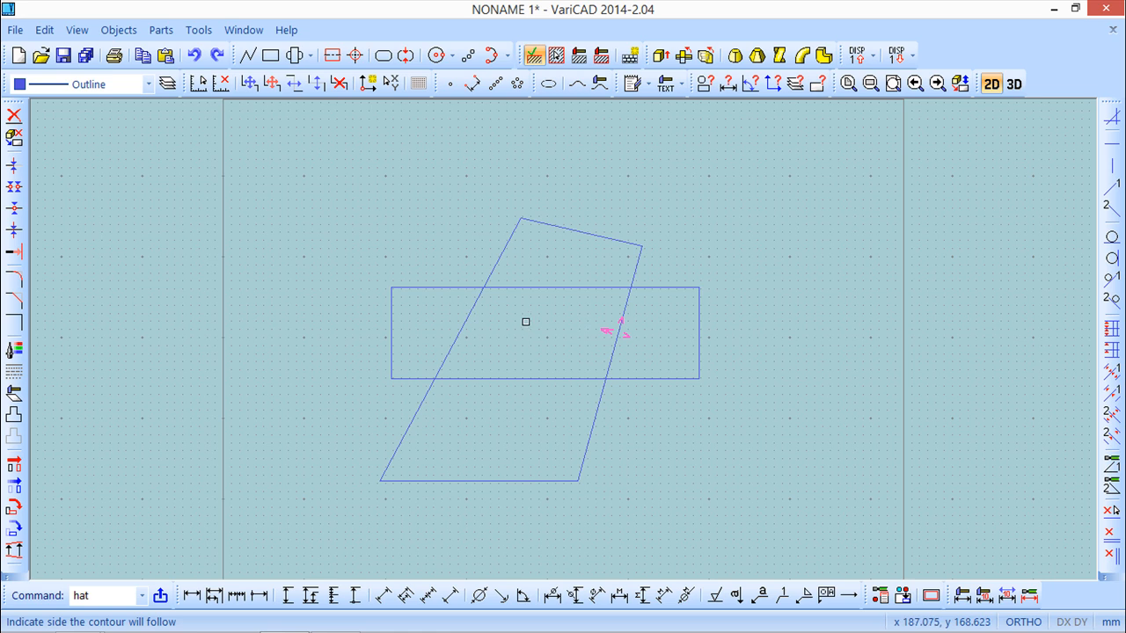
left_click(531, 322)
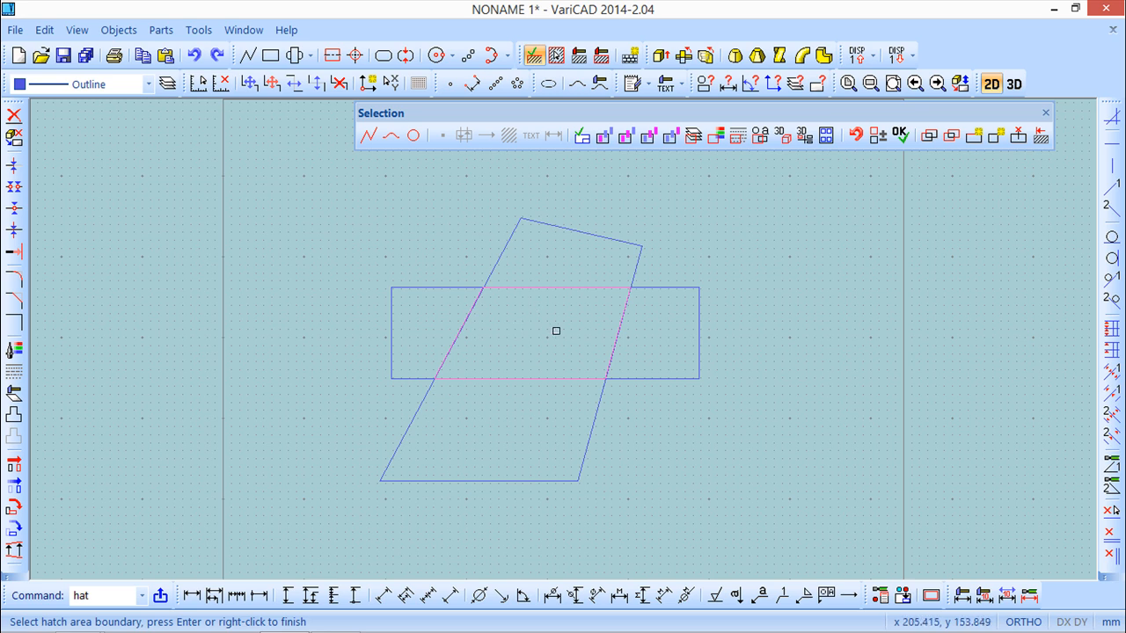
left_click(854, 134)
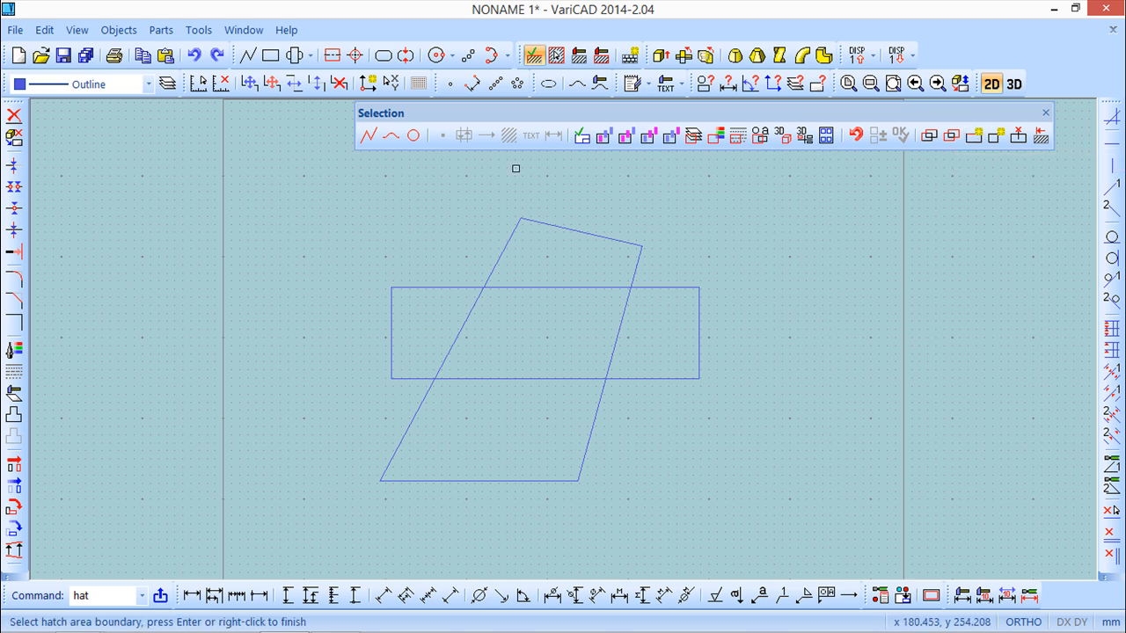
left_click(1045, 112)
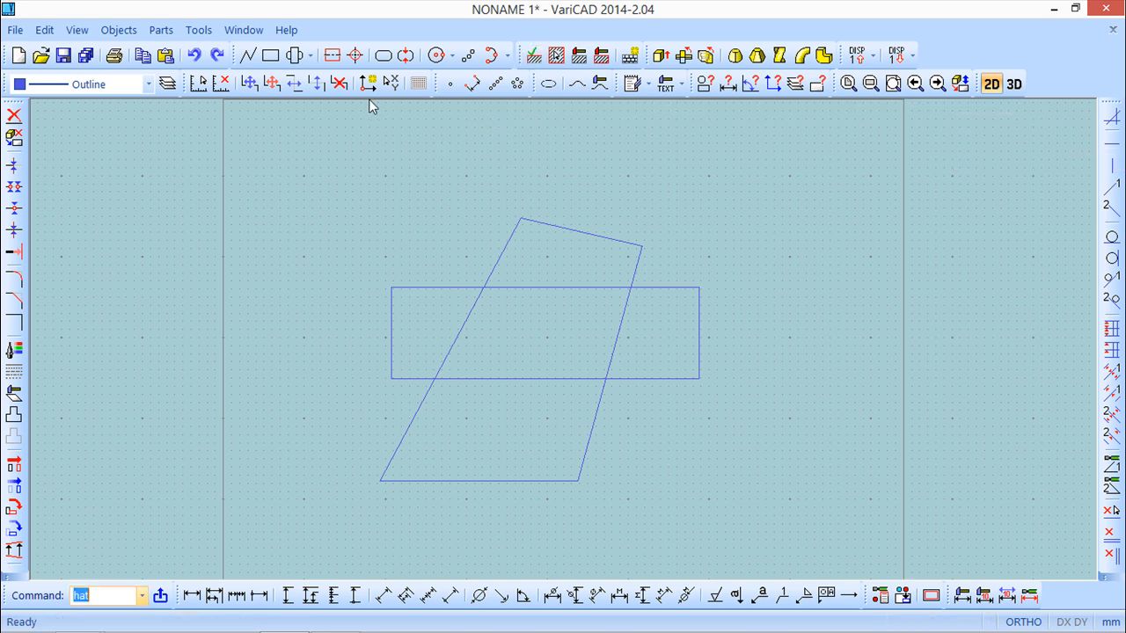
Draw an open chain of three connected line segments beyond the rectangle's lower right corner
left_click(247, 55)
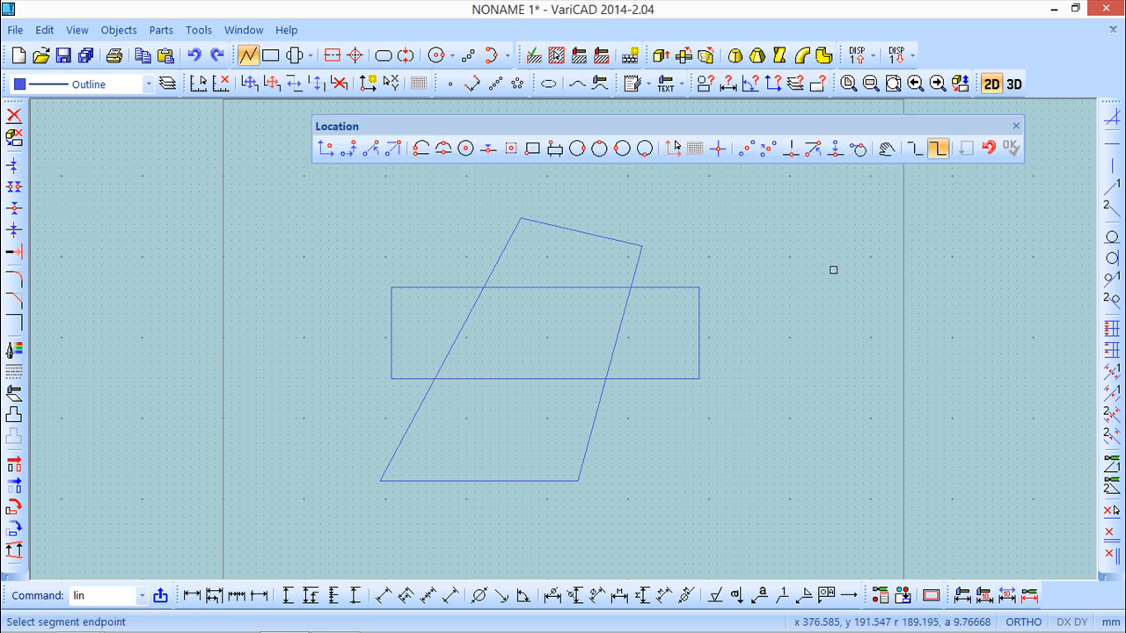
left_click(783, 346)
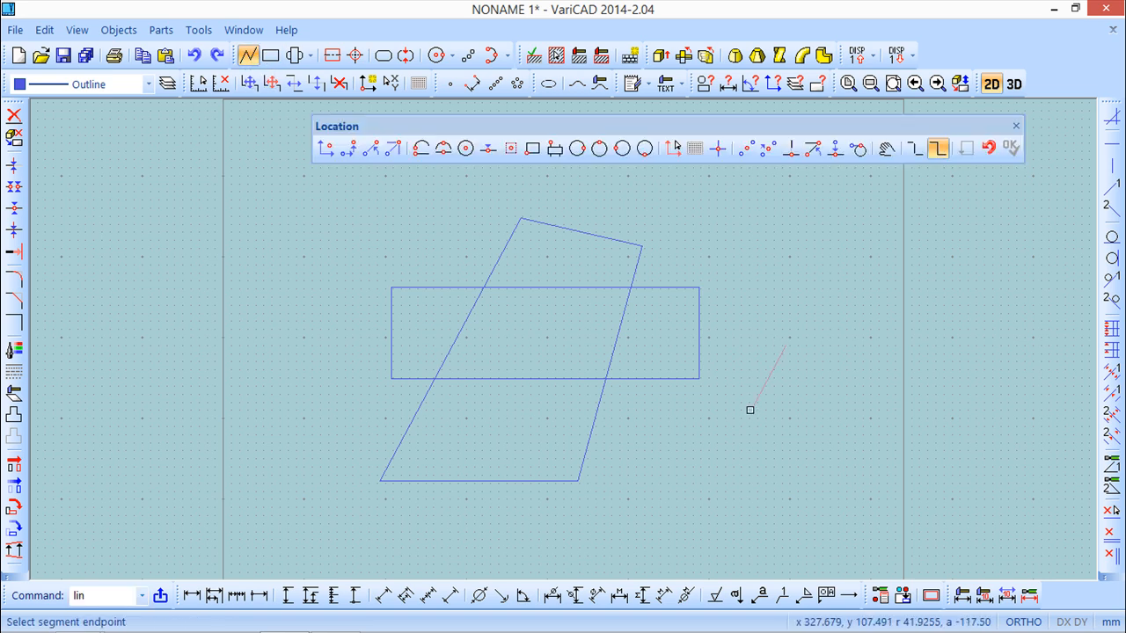
left_click(685, 446)
left_click(749, 507)
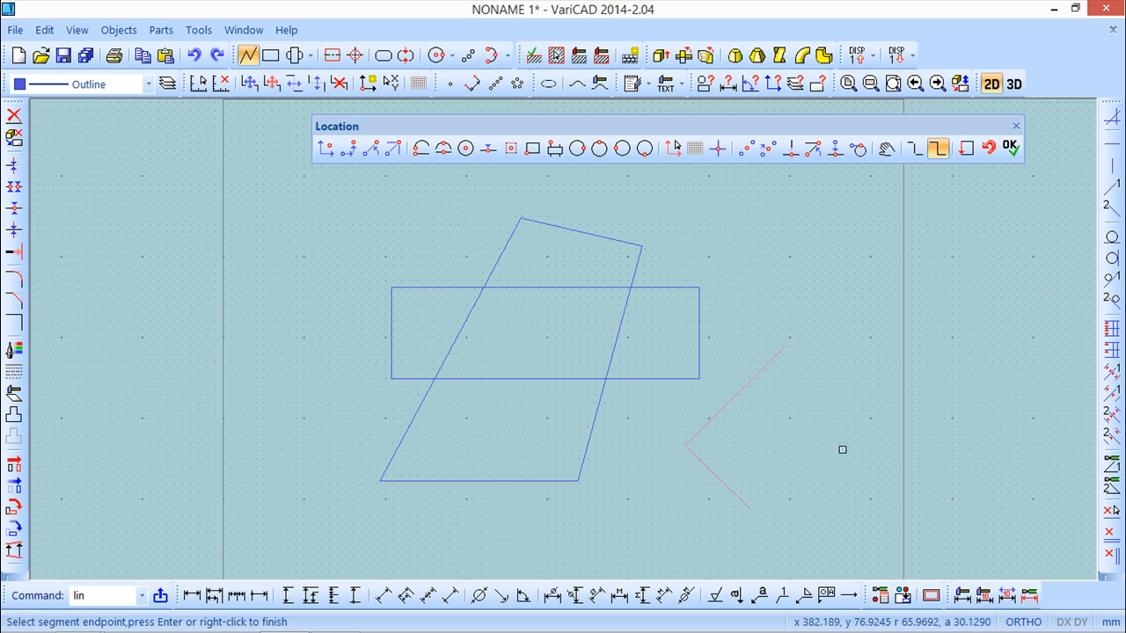
left_click(801, 398)
key("Return")
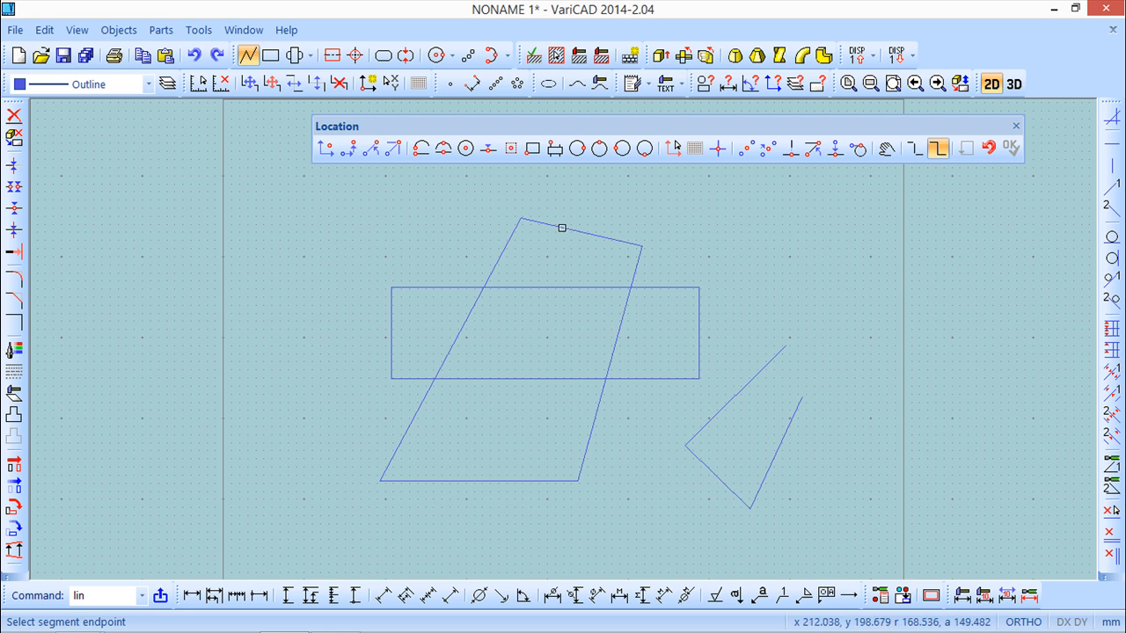
Start Hatch, Select Boundaries and close the gap between the open chain's two free ends with a temporary boundary line
left_click(1015, 129)
left_click(120, 30)
mouse_move(138, 58)
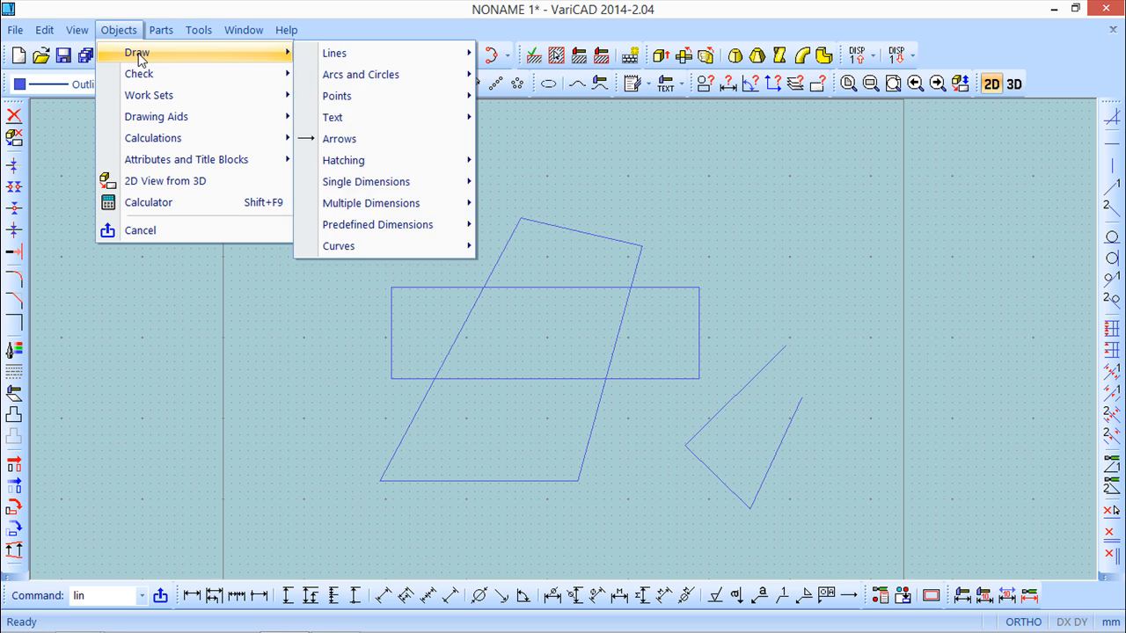
mouse_move(343, 164)
left_click(614, 161)
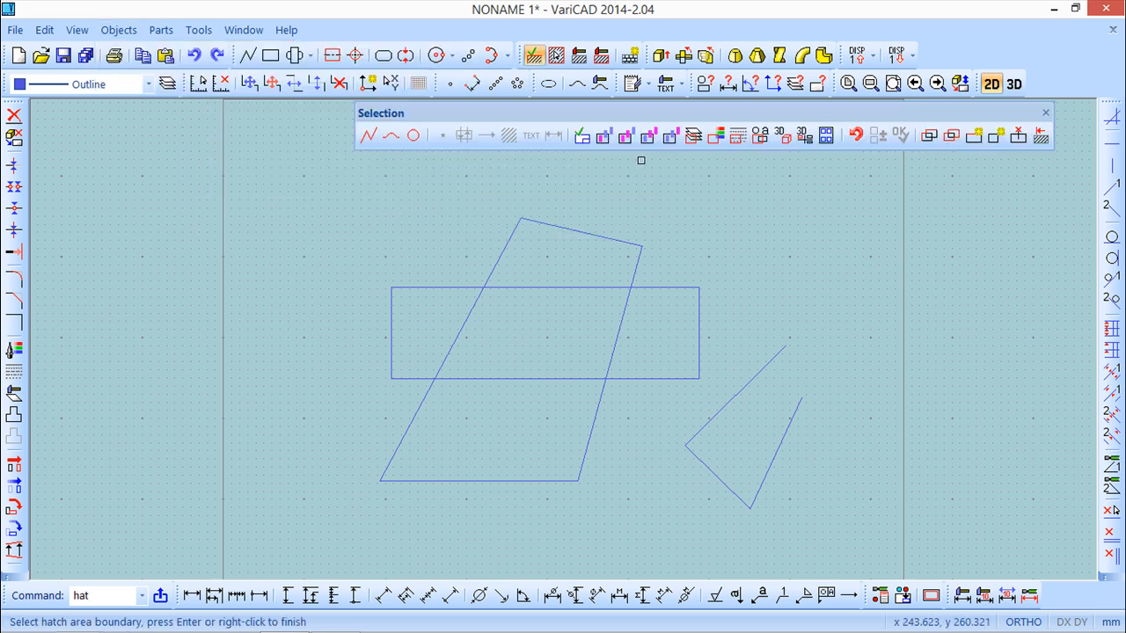
left_click(975, 141)
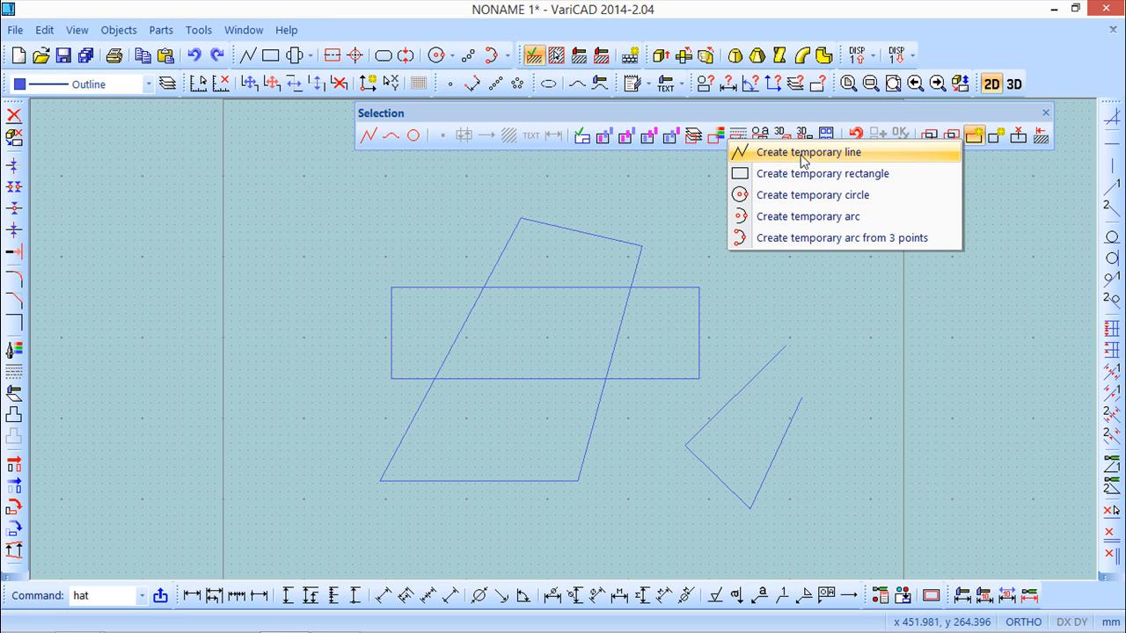
left_click(802, 155)
left_click(787, 345)
left_click(802, 397)
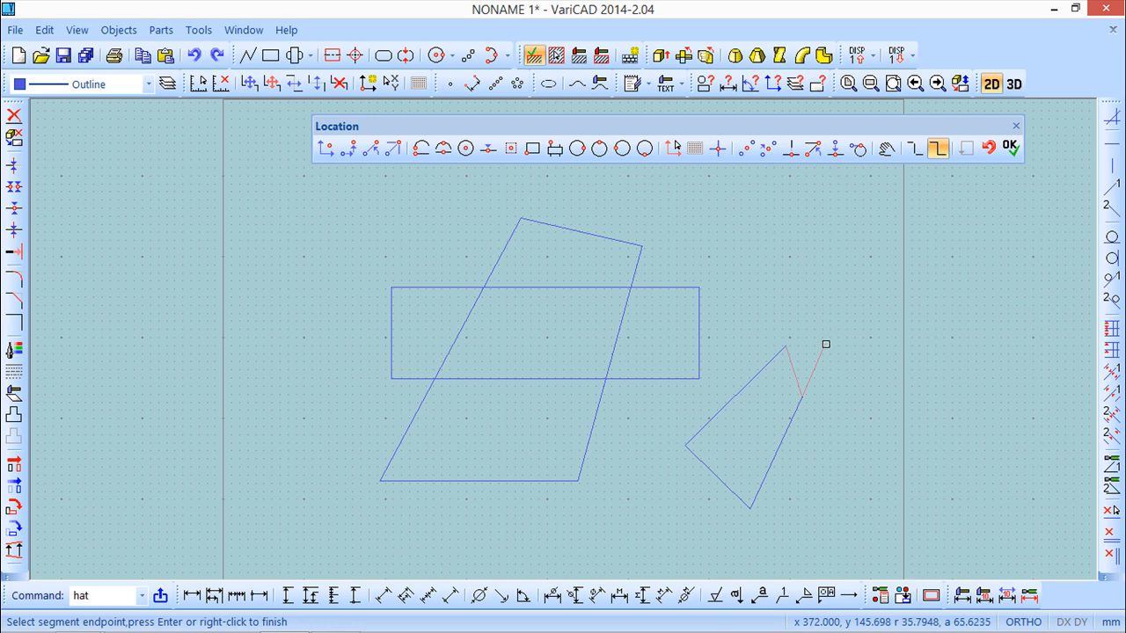
right_click(826, 344)
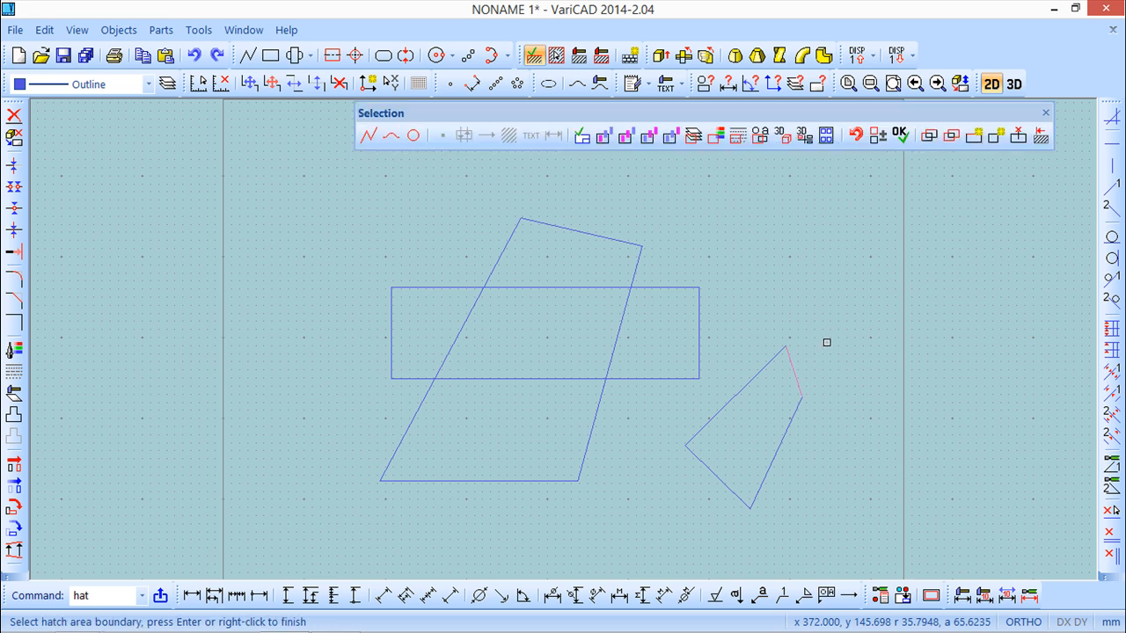
Detect the chain's contour from its long upper edge and hatch the area with distance 3.8 and angle 45
left_click(951, 136)
left_click(749, 385)
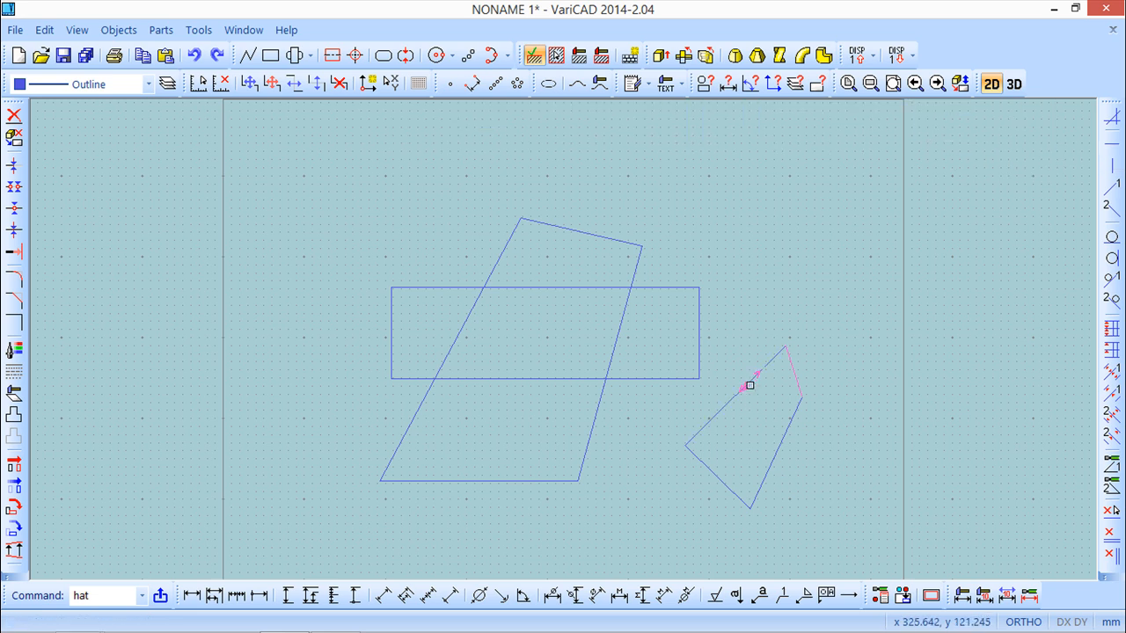
left_click(715, 440)
left_click(748, 440)
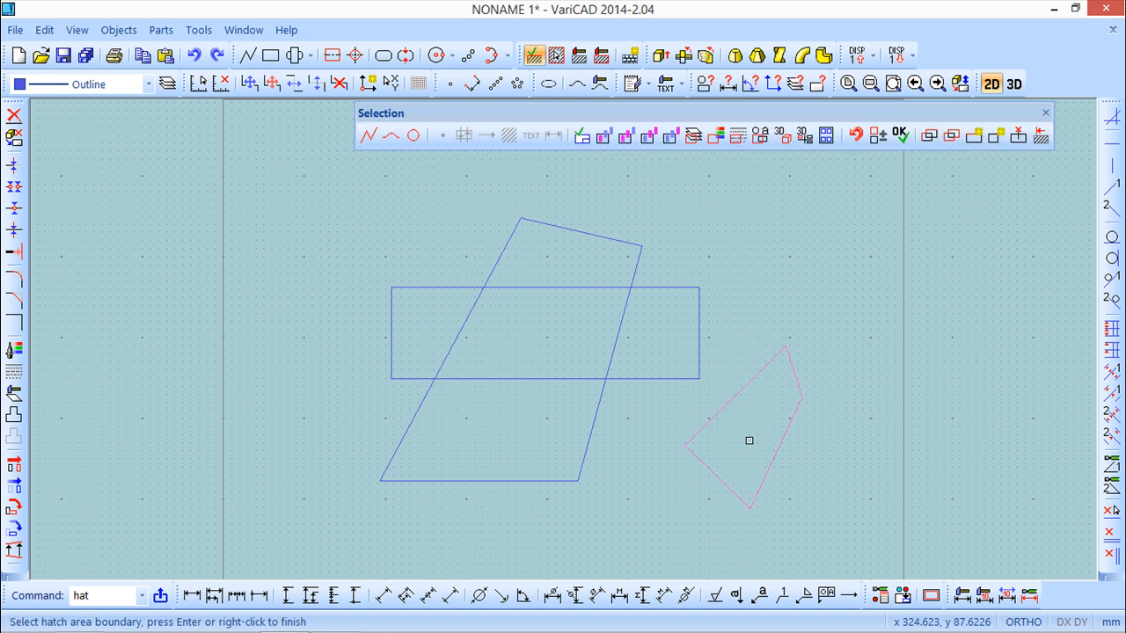
left_click(899, 134)
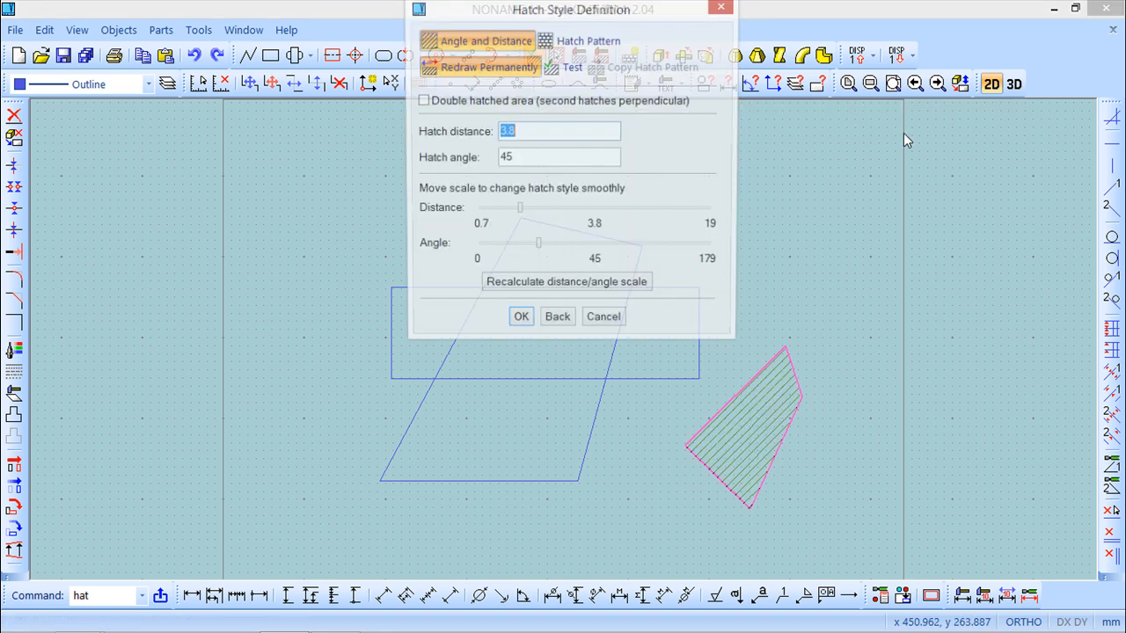
left_click(520, 323)
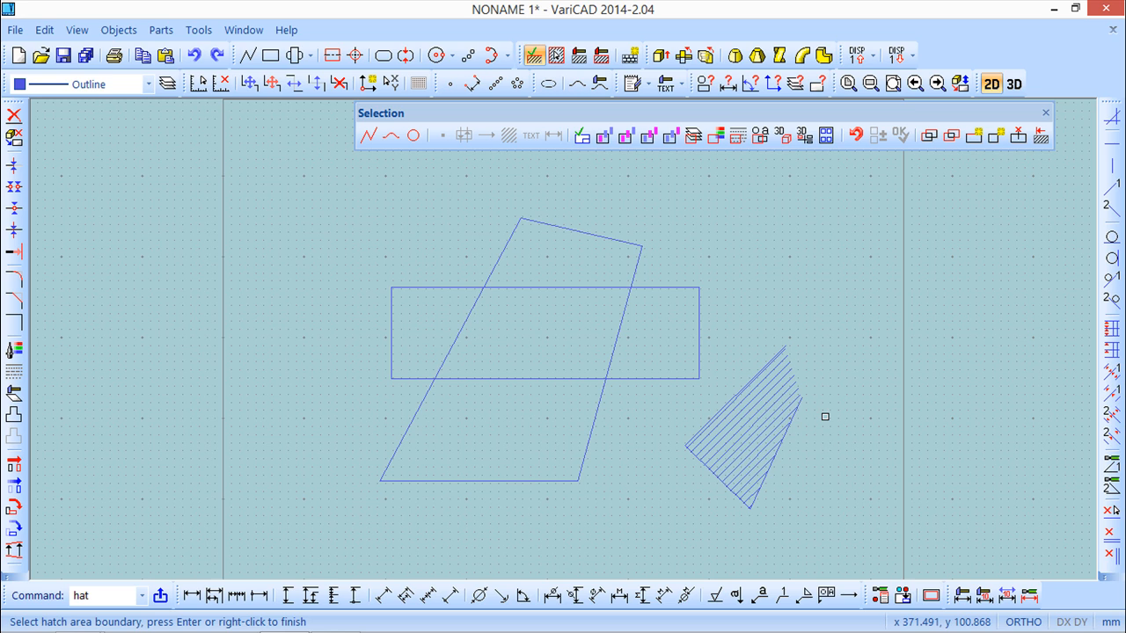
Delete the hatch together with the three-segment chain beside the rectangle
left_click(13, 115)
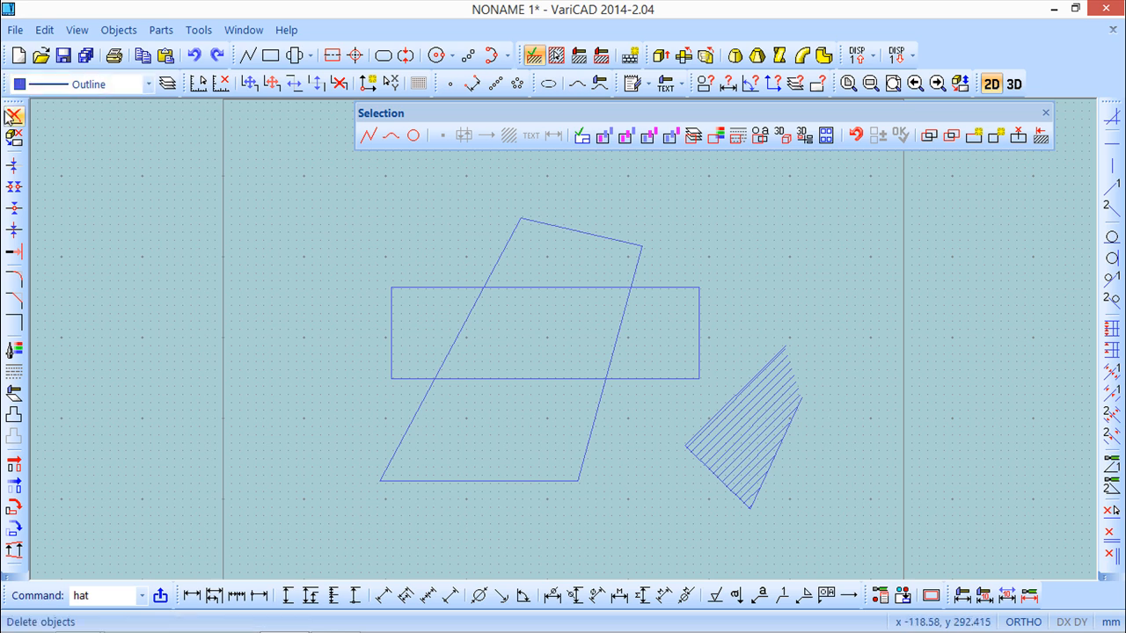
left_click(747, 413)
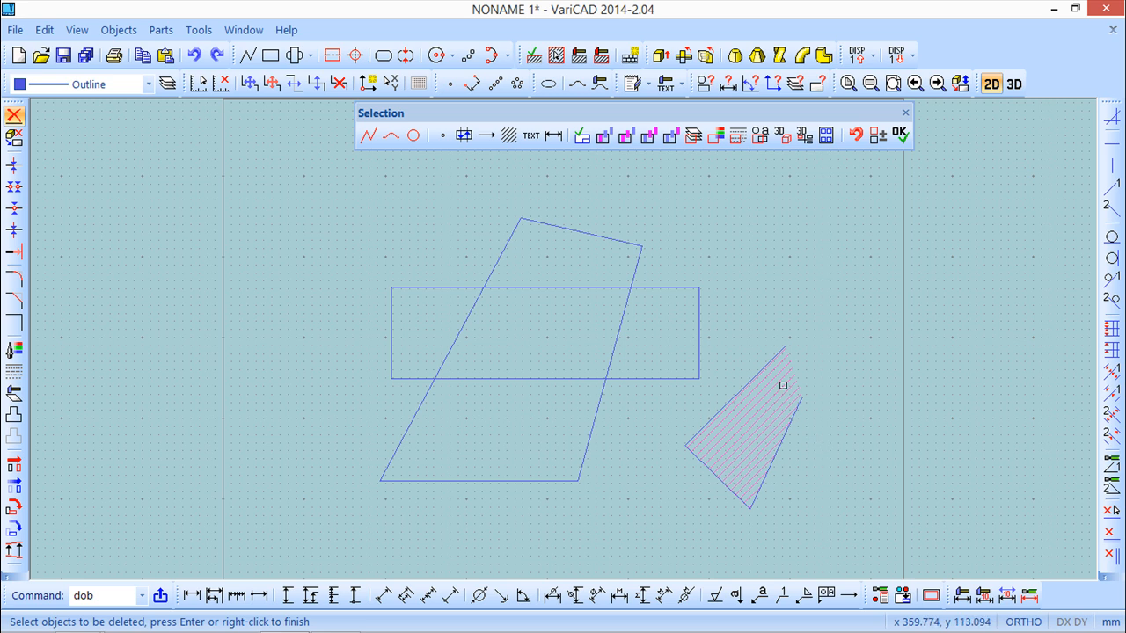
right_click(830, 404)
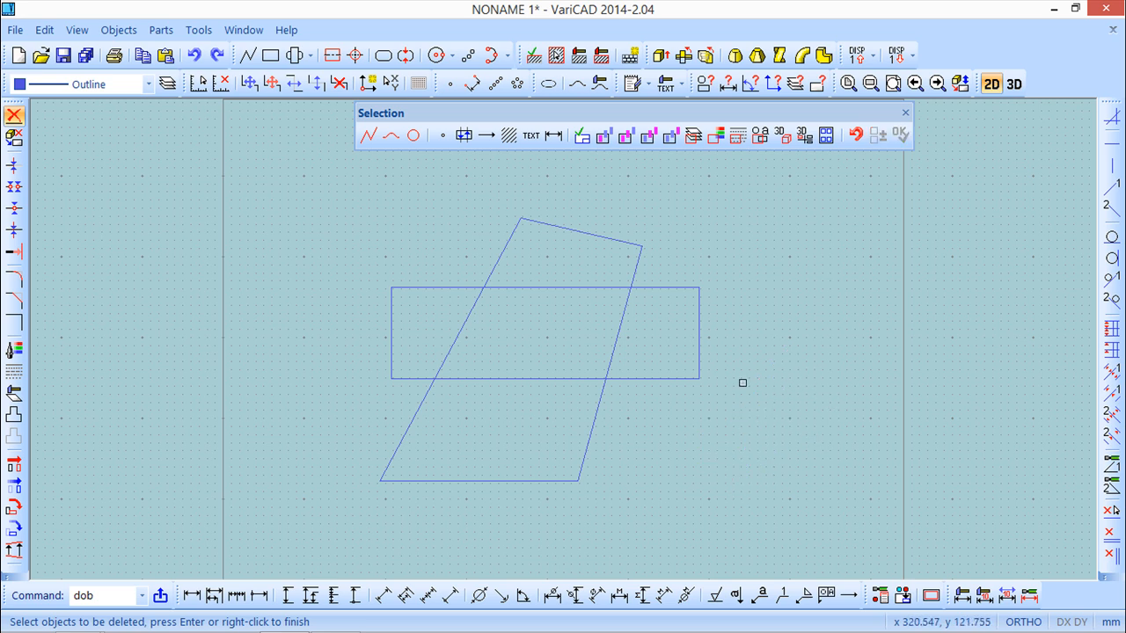
left_click(904, 112)
Start Hatch, Select Boundaries and create a temporary circle of about 11 mm radius inside the overlap of the two shapes
left_click(134, 35)
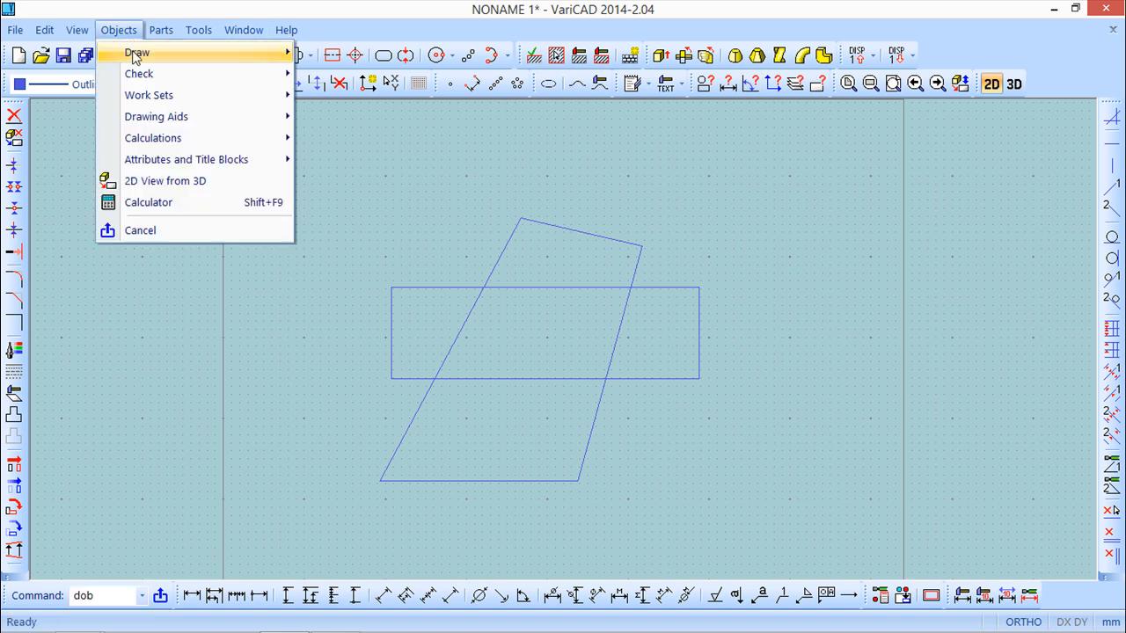
mouse_move(133, 51)
mouse_move(359, 161)
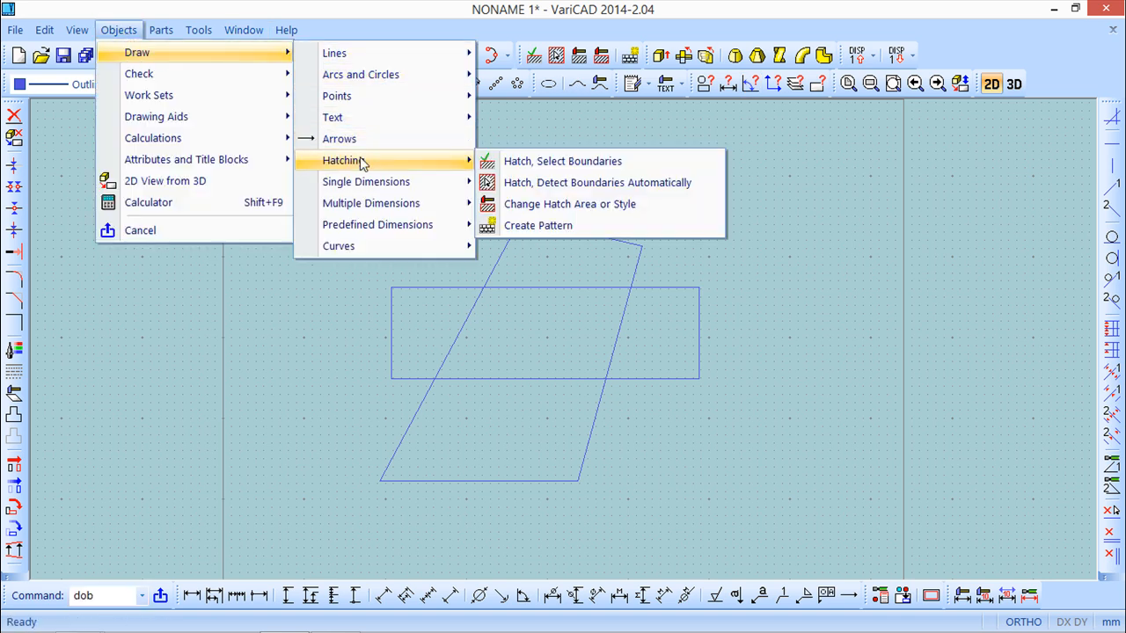
left_click(554, 161)
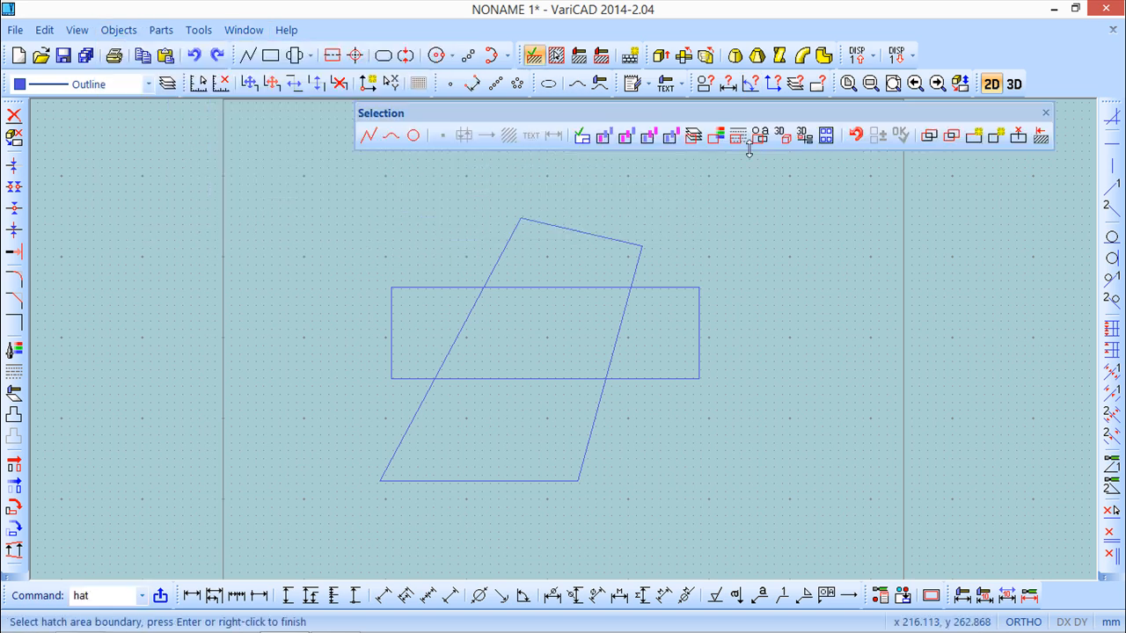
left_click(992, 139)
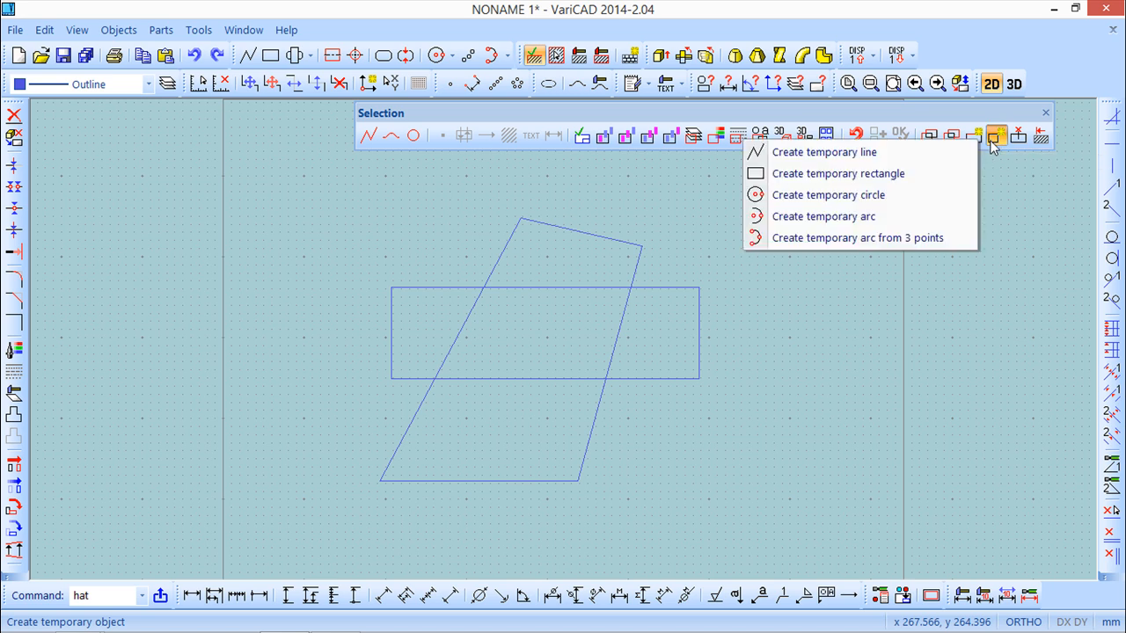
left_click(814, 194)
left_click(535, 333)
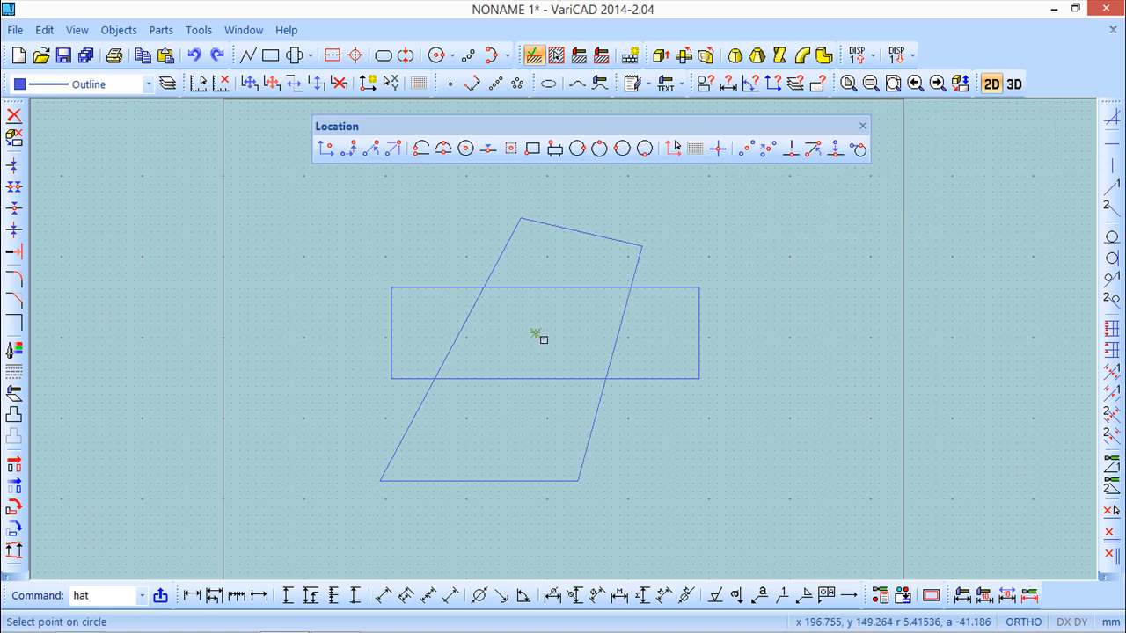
left_click(549, 343)
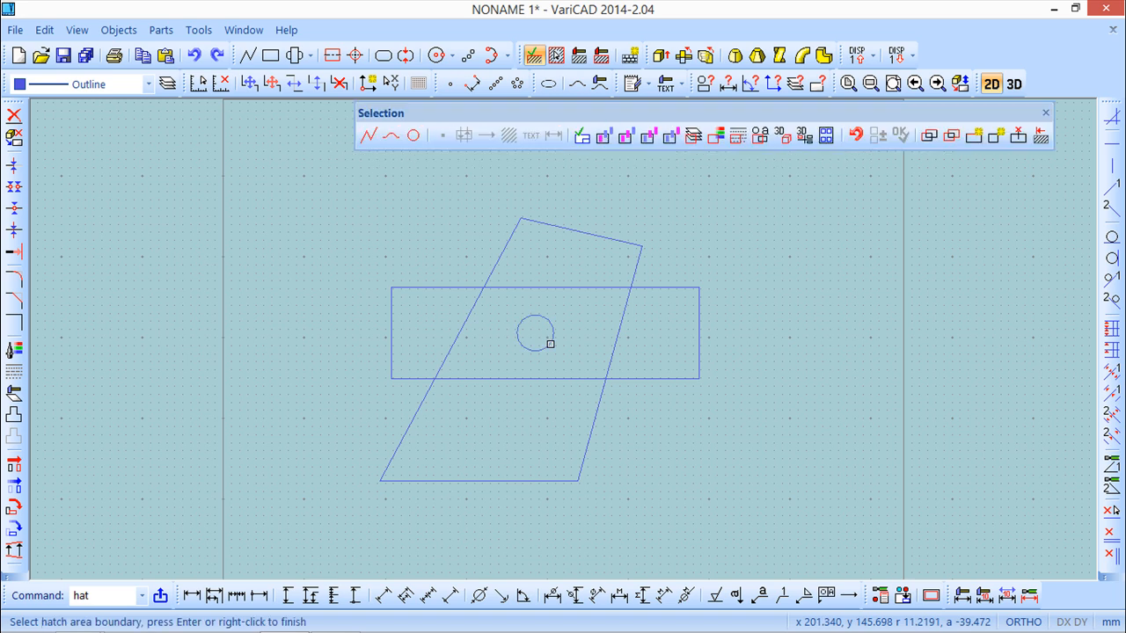
Try to hatch the overlap around the circle, detecting its contour from the right slanted edge and adding the circle as an inner boundary
left_click(954, 137)
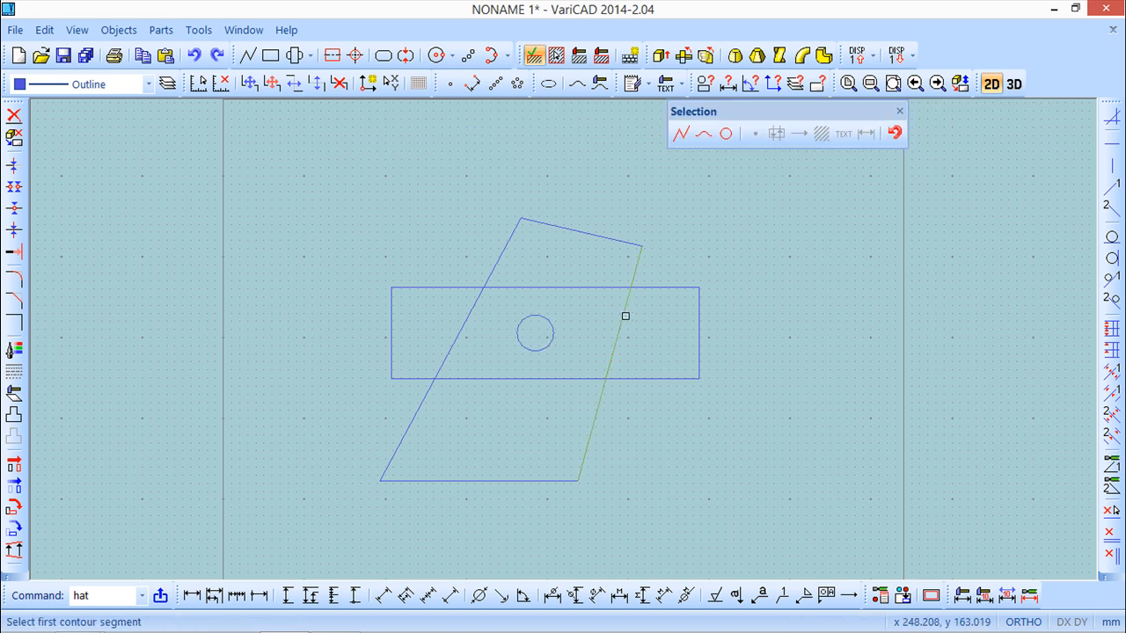
left_click(625, 316)
left_click(653, 297)
left_click(580, 300)
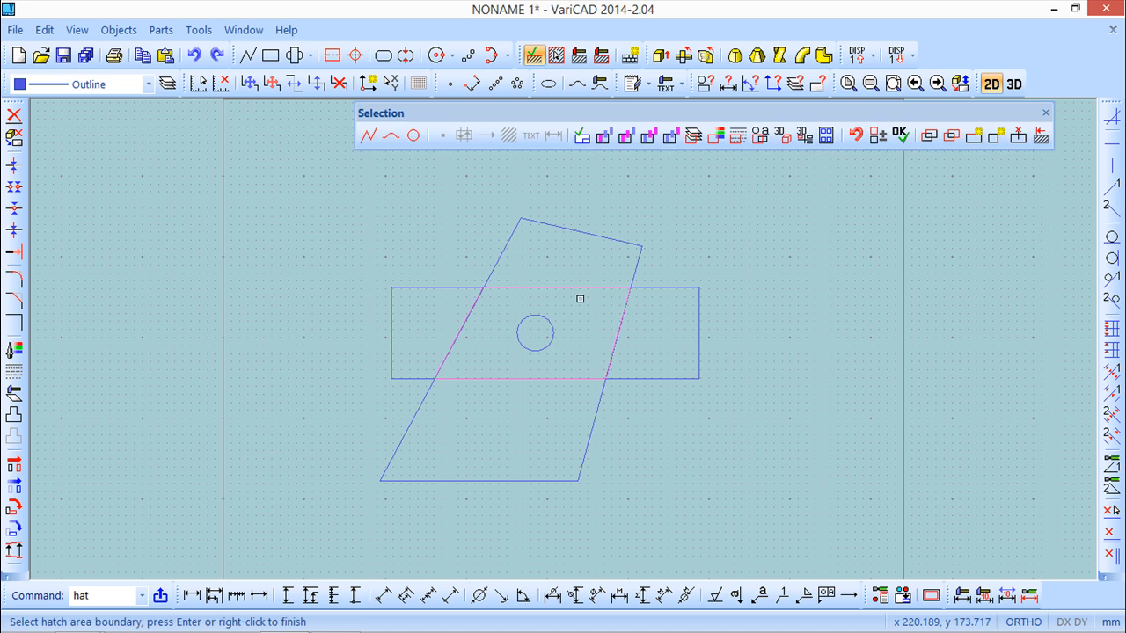
left_click(552, 325)
left_click(900, 136)
mouse_move(644, 10)
left_mouse_down()
mouse_move(942, 181)
mouse_move(969, 184)
left_mouse_up()
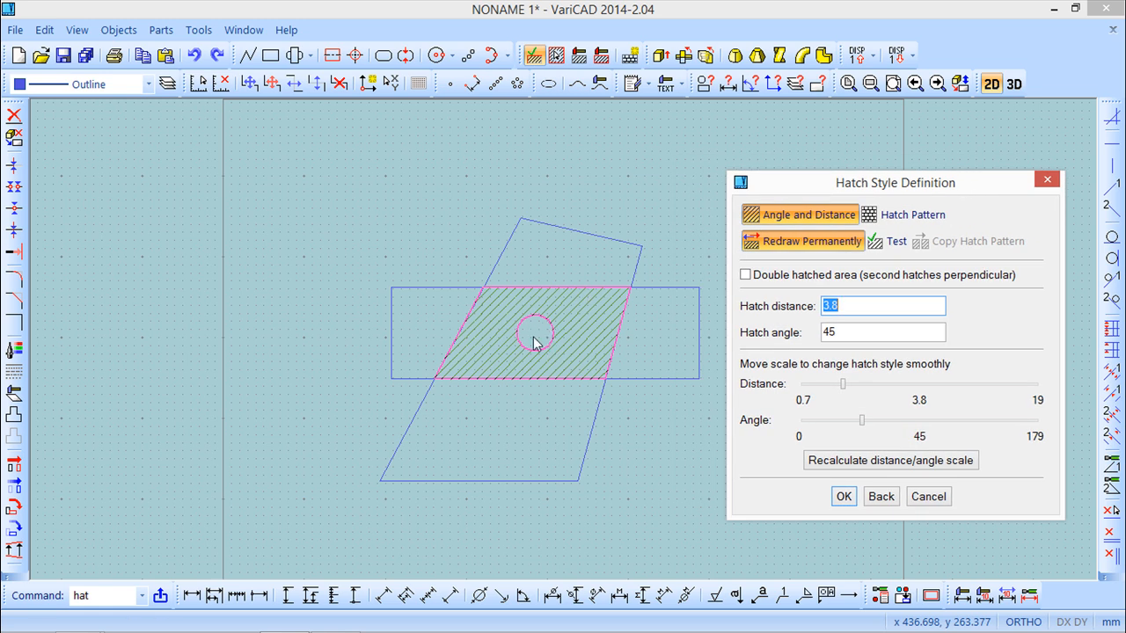
left_click(889, 497)
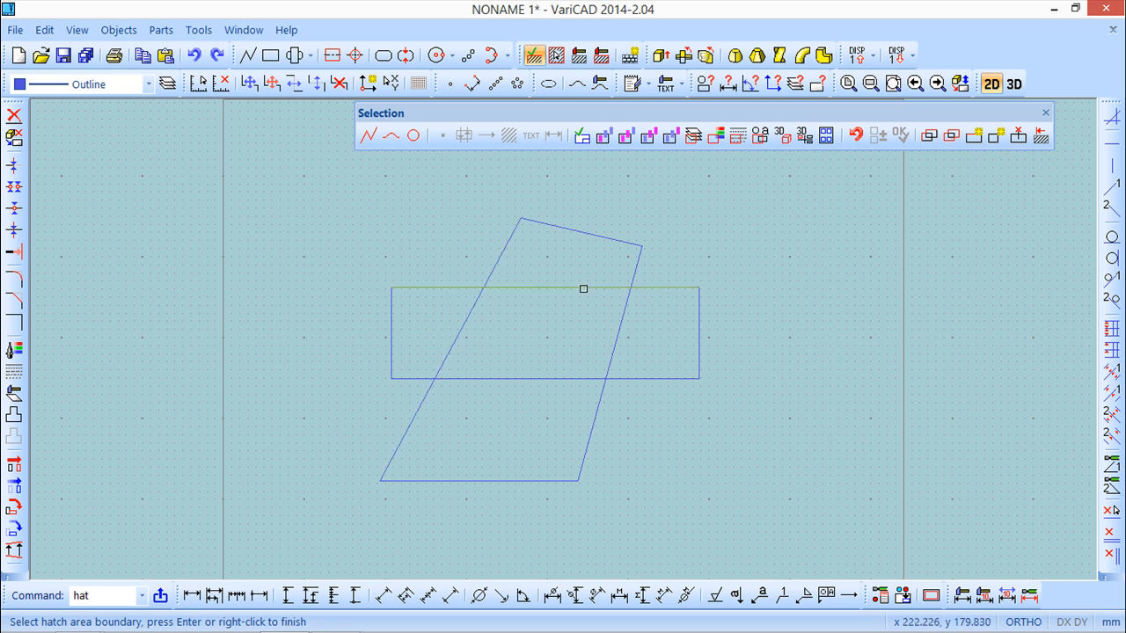
Temporarily remove the rectangle's top edge as a restraining object for the hatch
left_click(1018, 137)
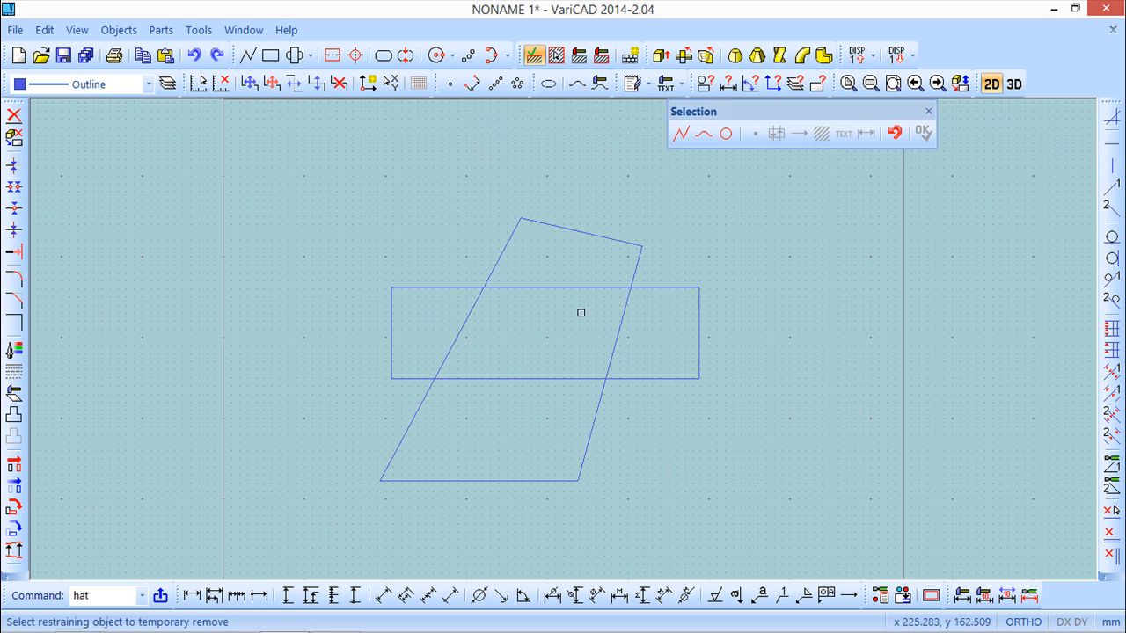
left_click(567, 287)
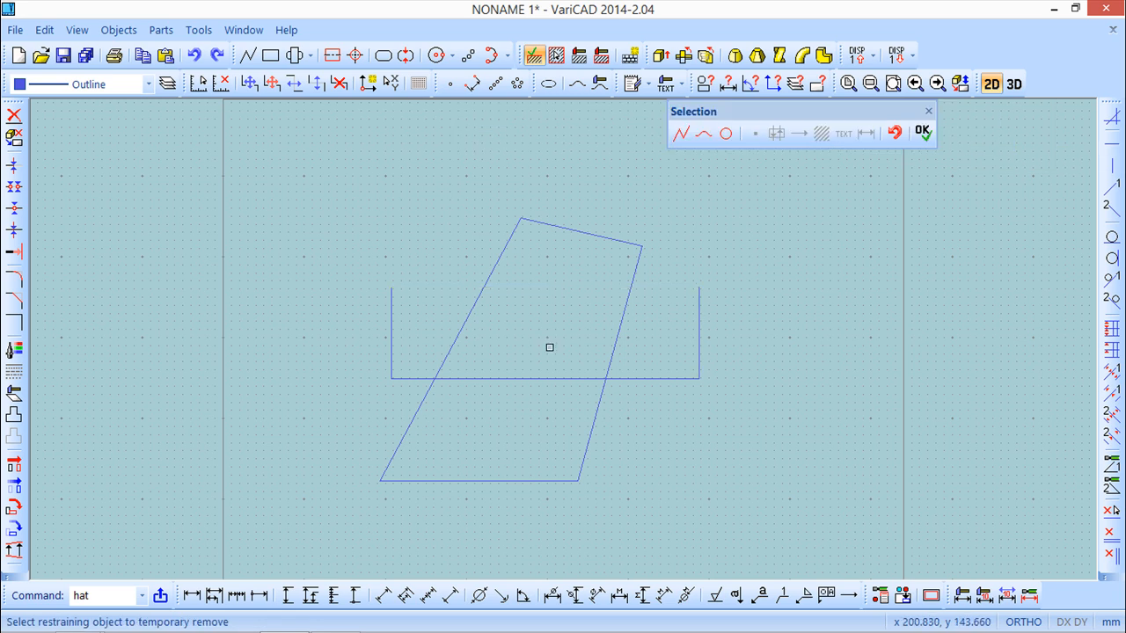
left_click(922, 131)
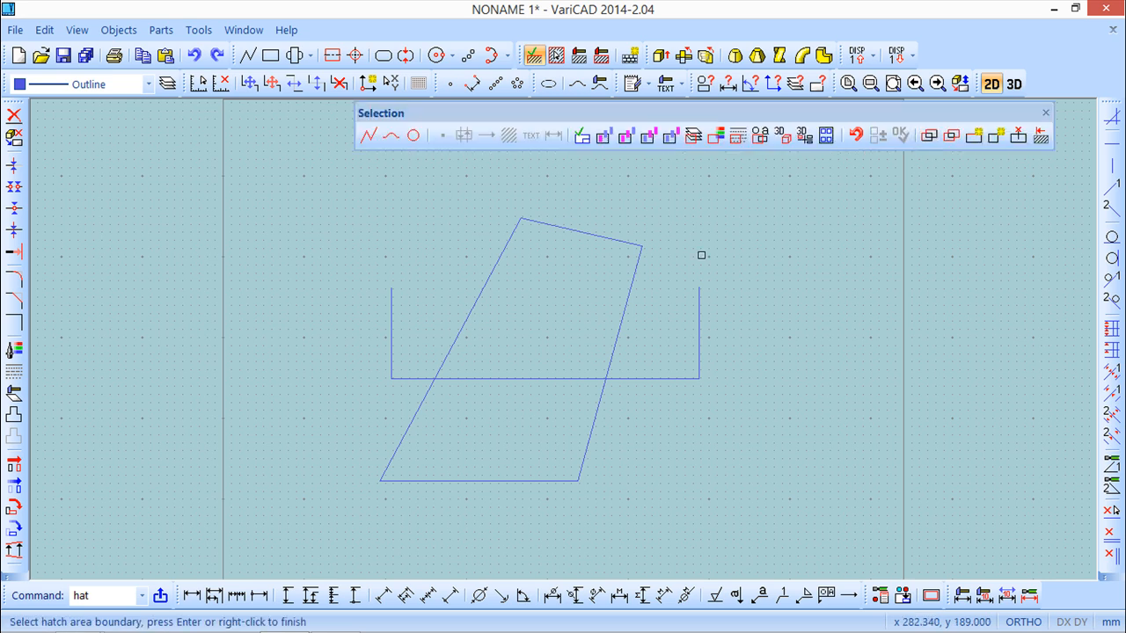
Detect the slanted outline's contour above the rectangle's bottom edge and hatch it with distance 3.8 and angle 45
left_click(950, 135)
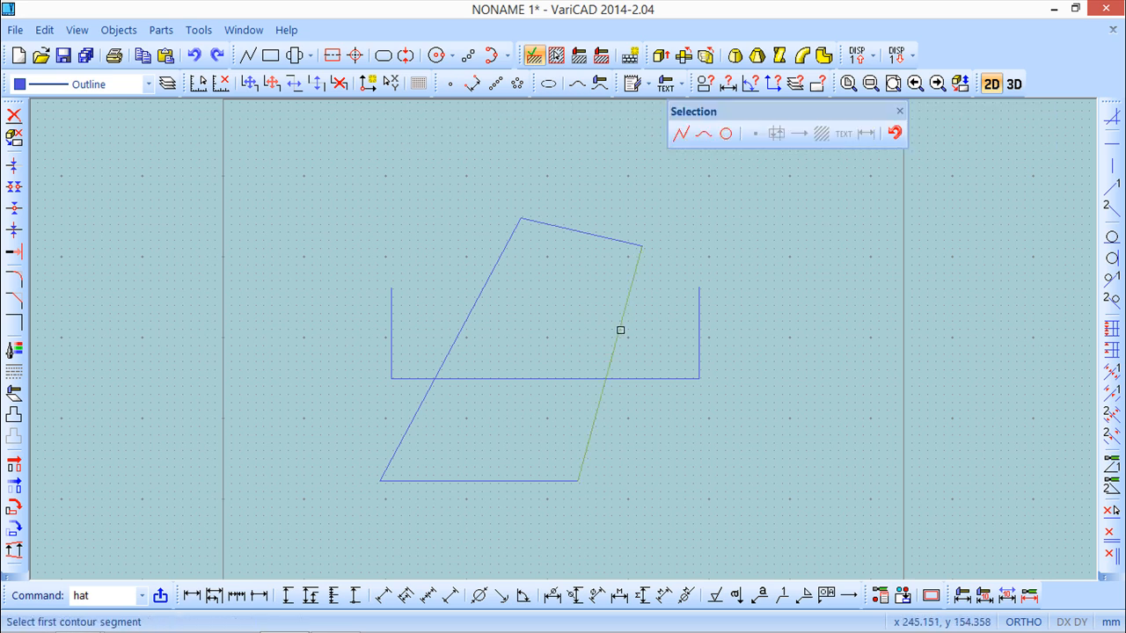
left_click(620, 330)
left_click(647, 289)
left_click(577, 268)
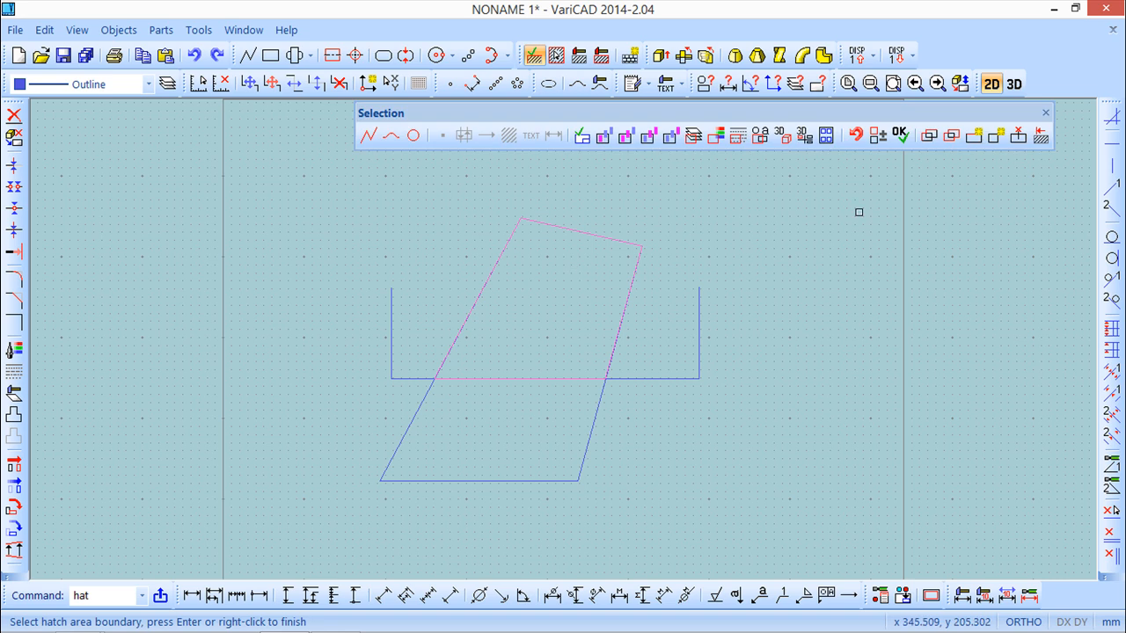
left_click(899, 137)
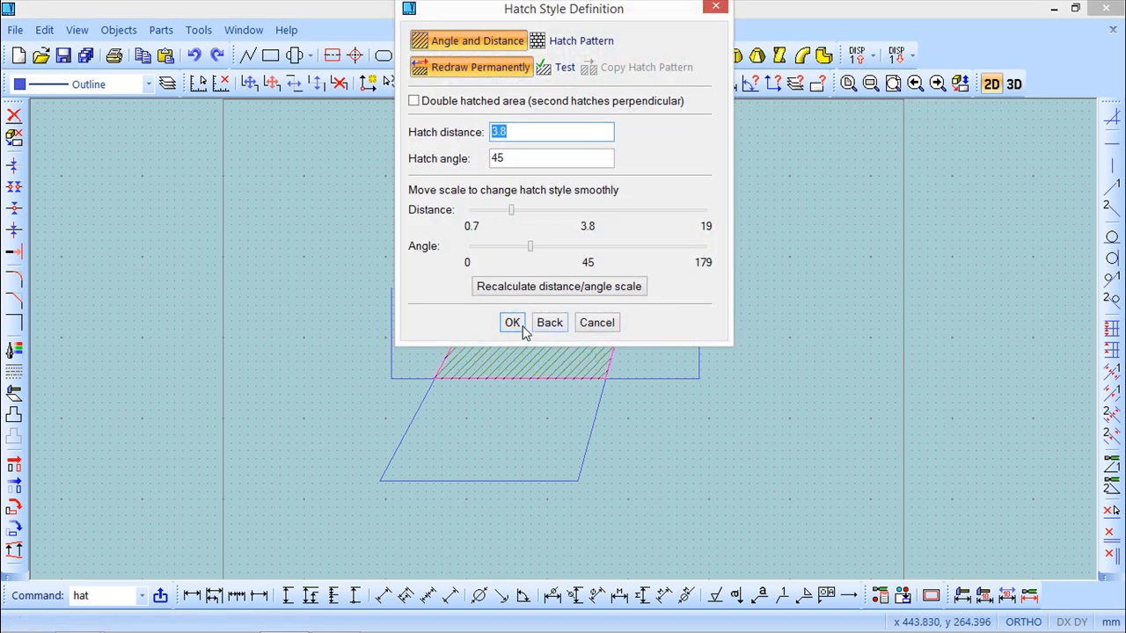
left_click(519, 324)
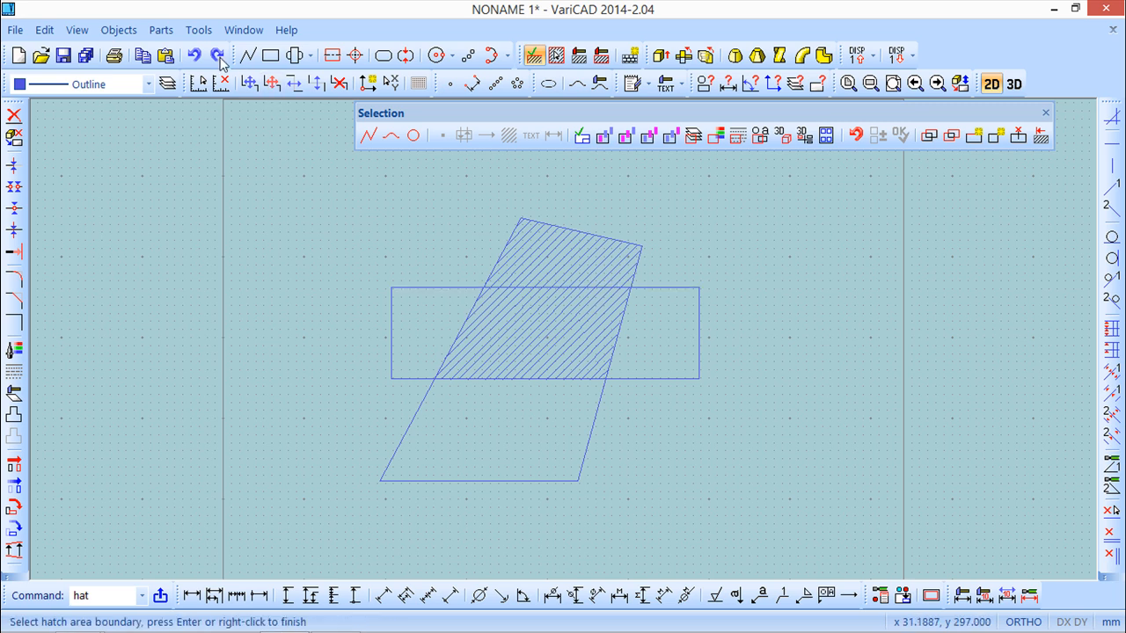
Undo the hatch in the upper part of the slanted outline
left_click(196, 57)
left_click(216, 56)
left_click(195, 57)
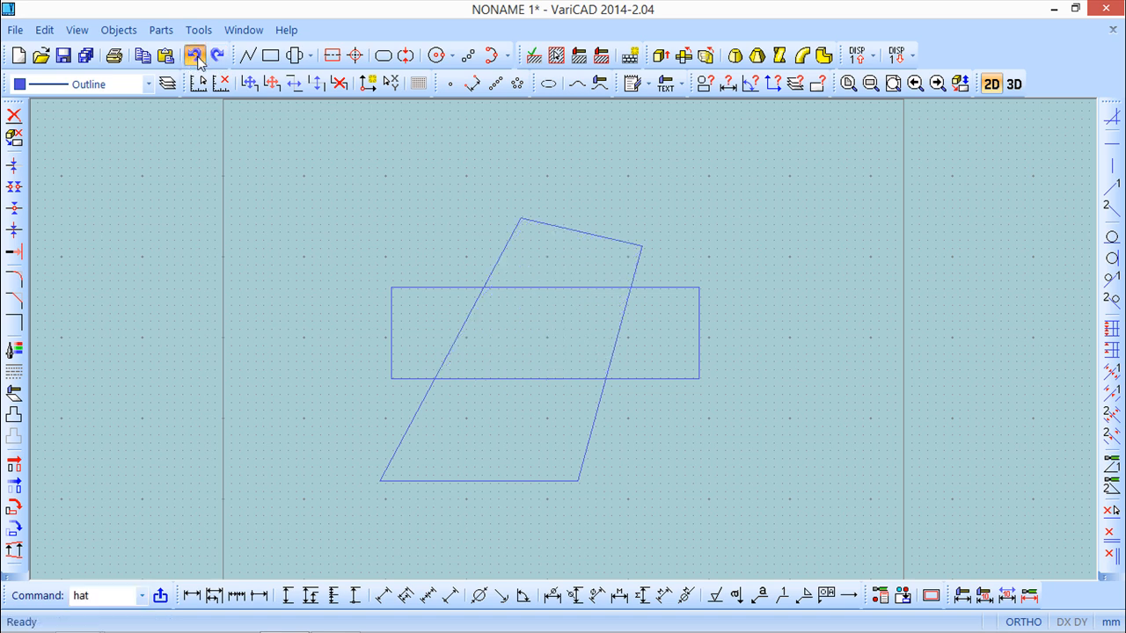
Start Hatch, Select Boundaries to examine the Automatic 3D Section Detection option, leaving the command without hatching
left_click(114, 30)
mouse_move(146, 55)
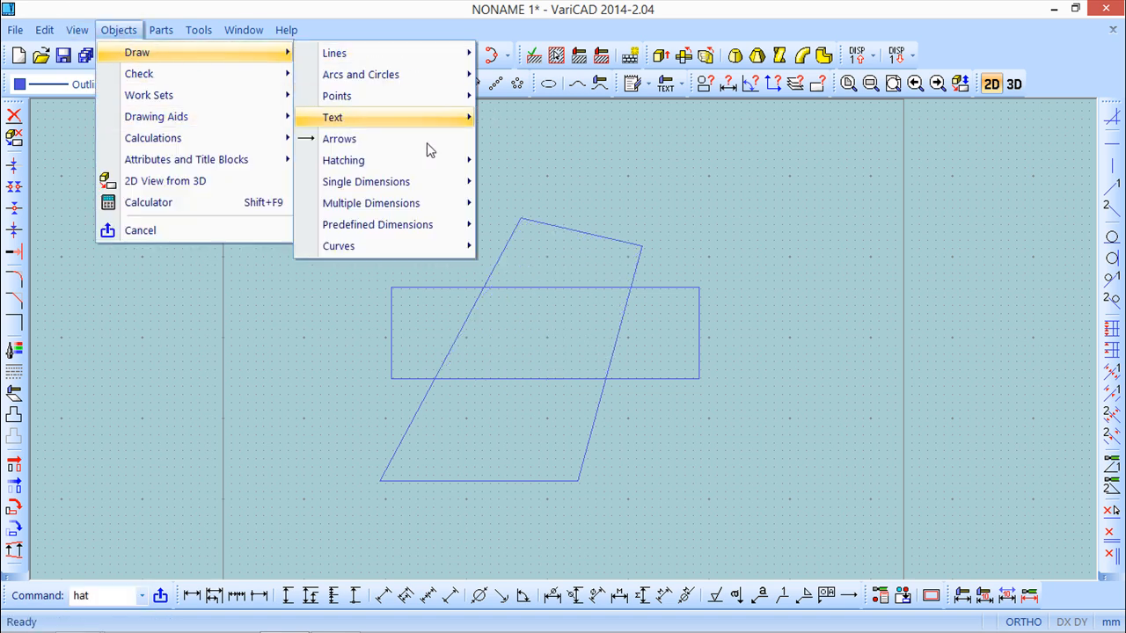
mouse_move(407, 168)
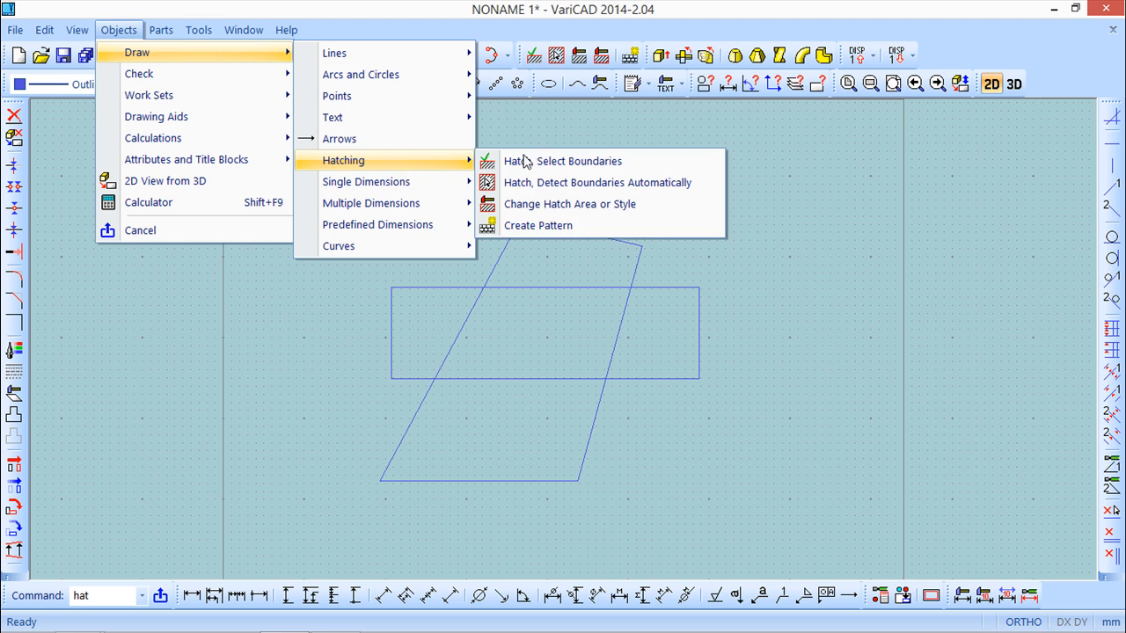
left_click(583, 164)
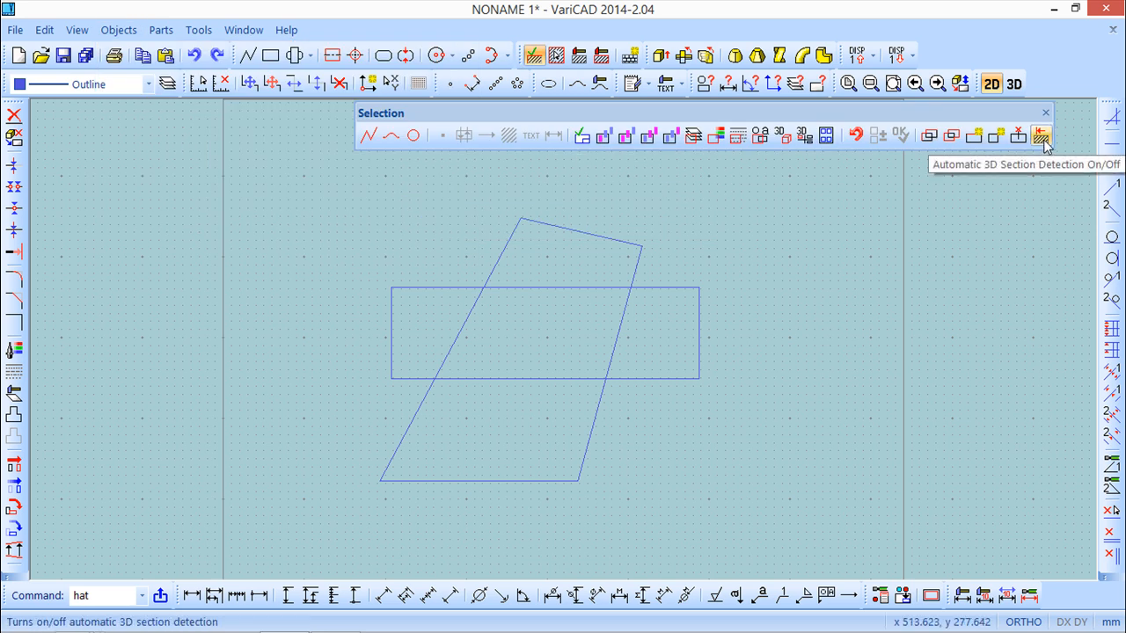
key("Escape")
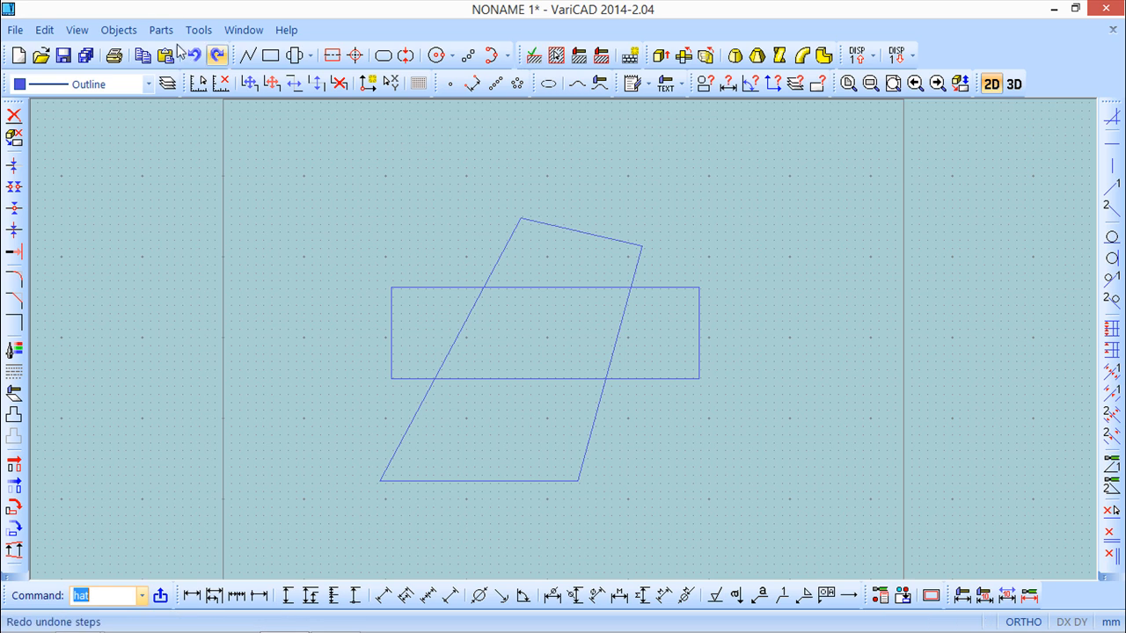
Start automatic boundary detection hatching and pick the part of the slanted outline below the rectangle as the hatch area
left_click(115, 31)
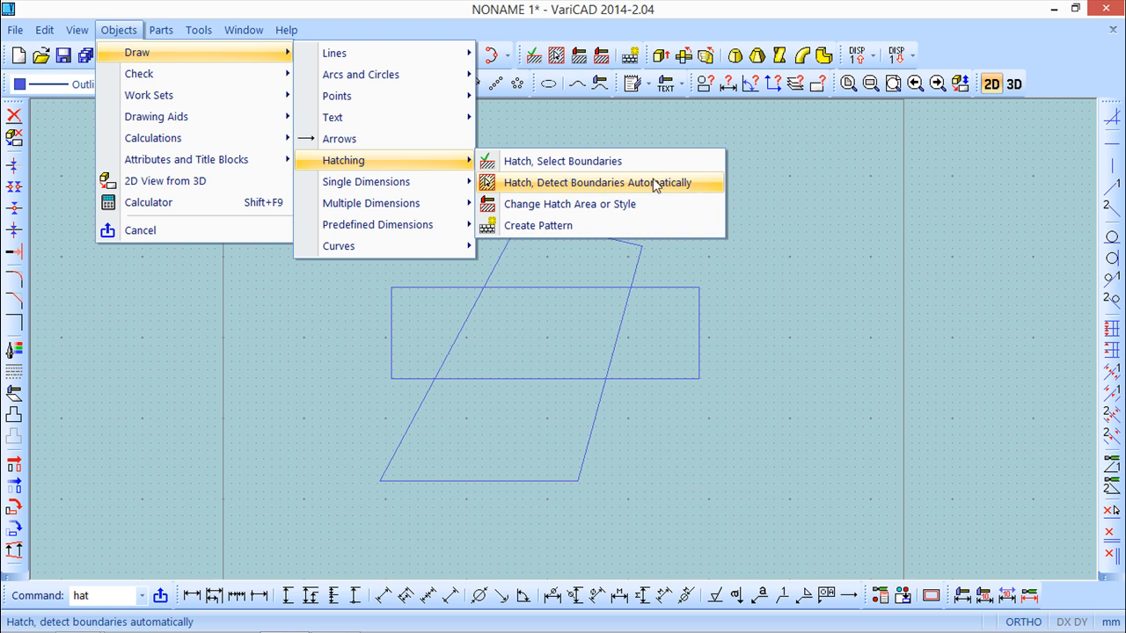
left_click(596, 182)
left_click(555, 333)
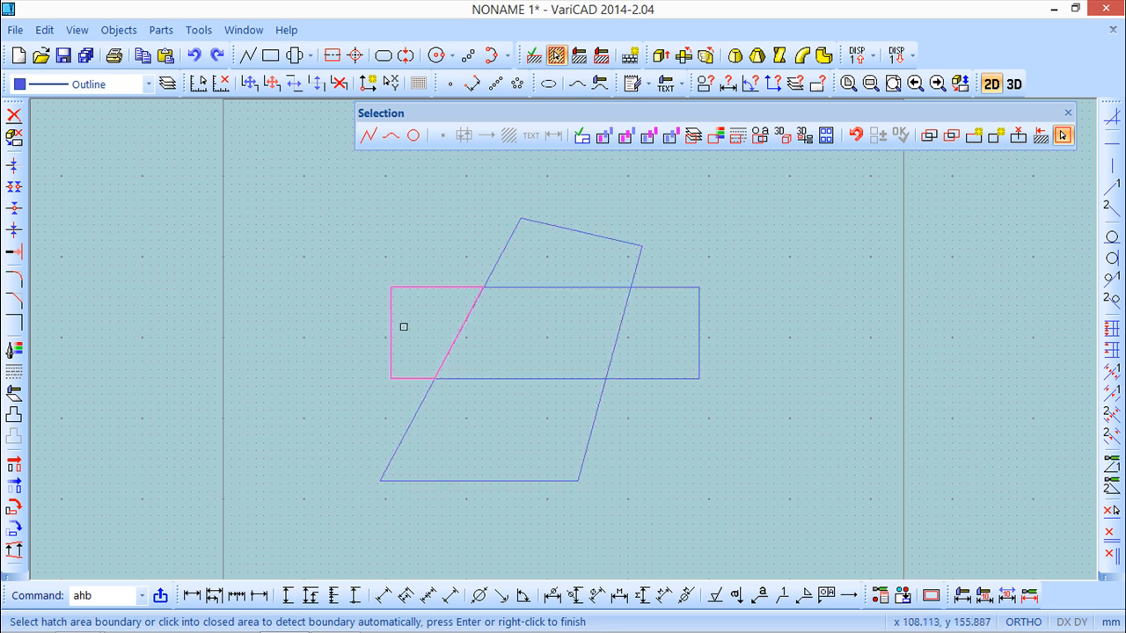
left_click(495, 425)
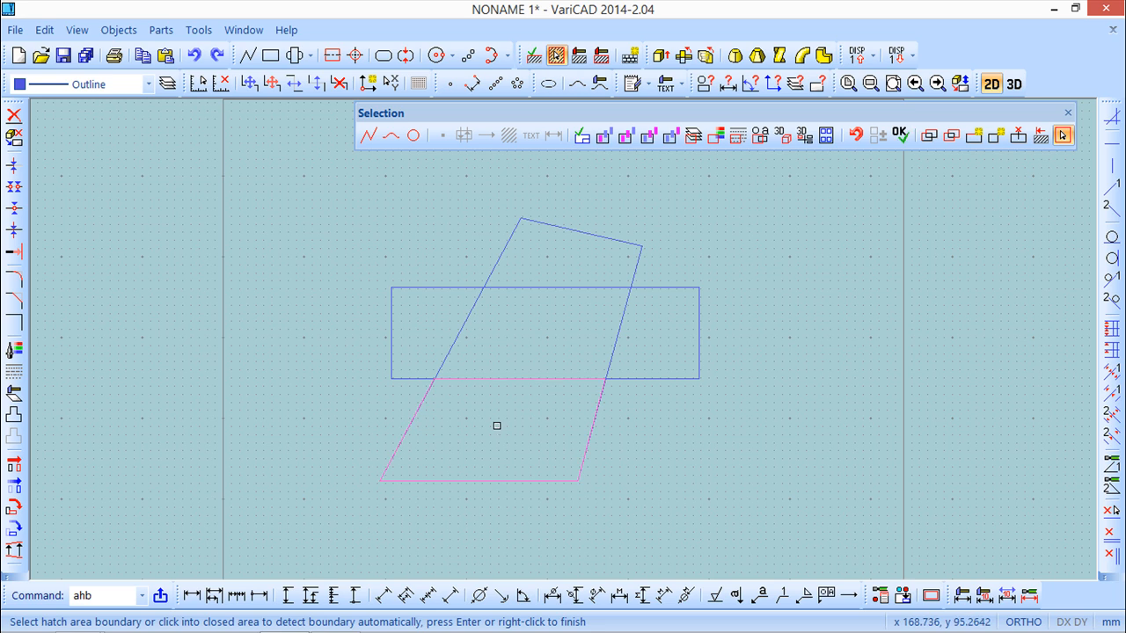
left_click(899, 134)
mouse_move(613, 7)
left_mouse_down()
mouse_move(914, 151)
mouse_move(892, 176)
mouse_move(872, 171)
left_mouse_up()
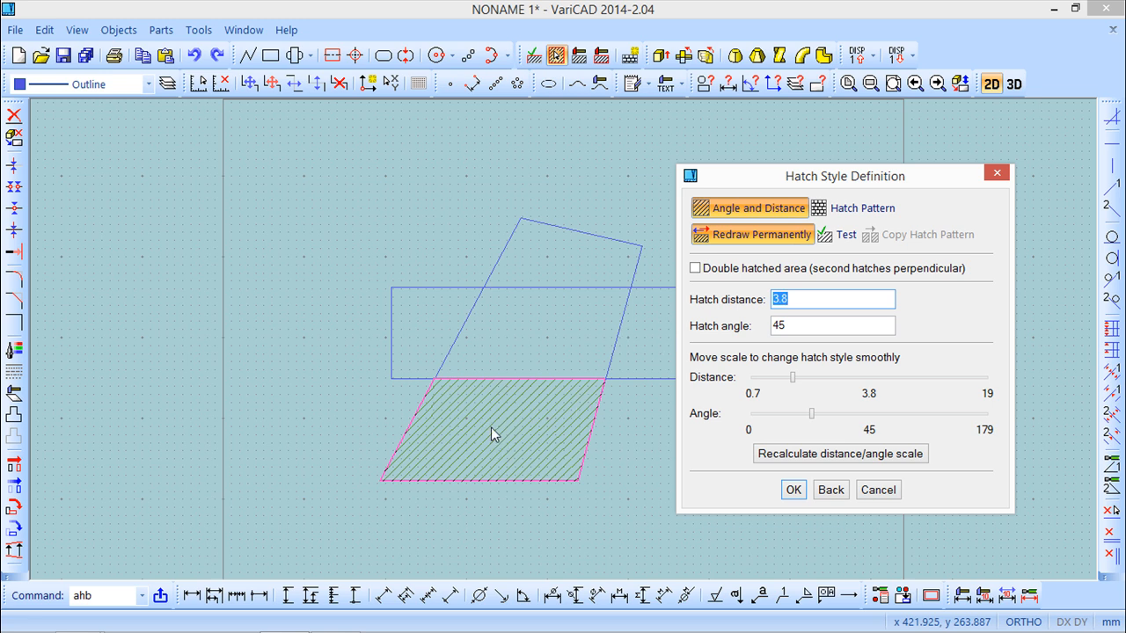
Try a 45-degree dash-dot hatch pattern with a basic distance of 6.8 for the detected area
left_click(862, 208)
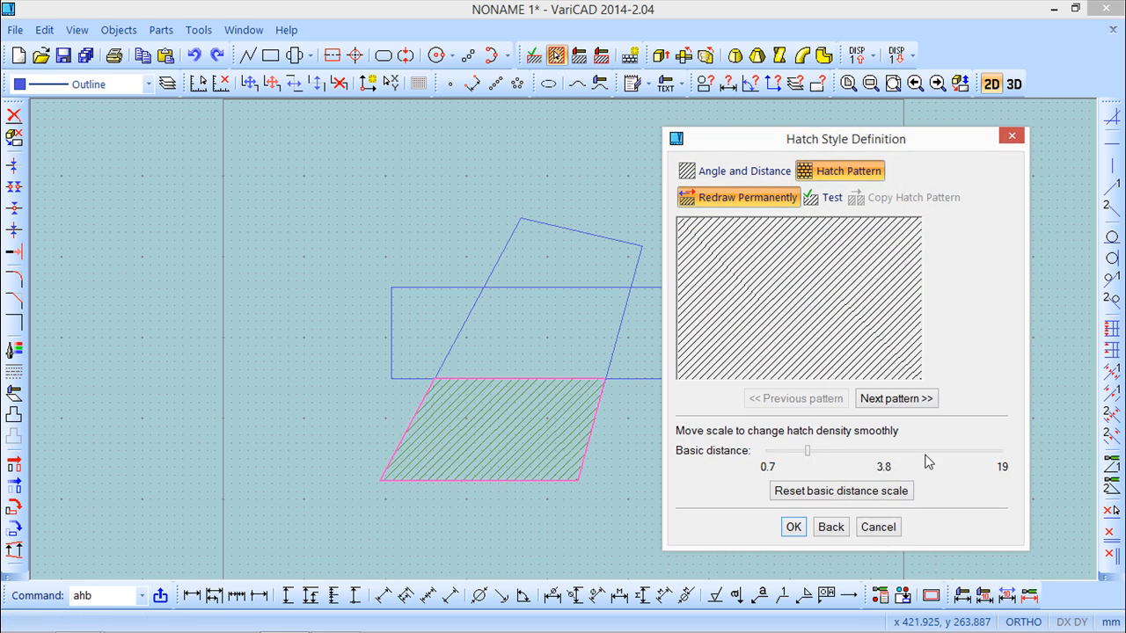
left_click(895, 398)
left_click(896, 398)
left_click(895, 398)
left_click(895, 398)
left_click(911, 399)
left_click(898, 398)
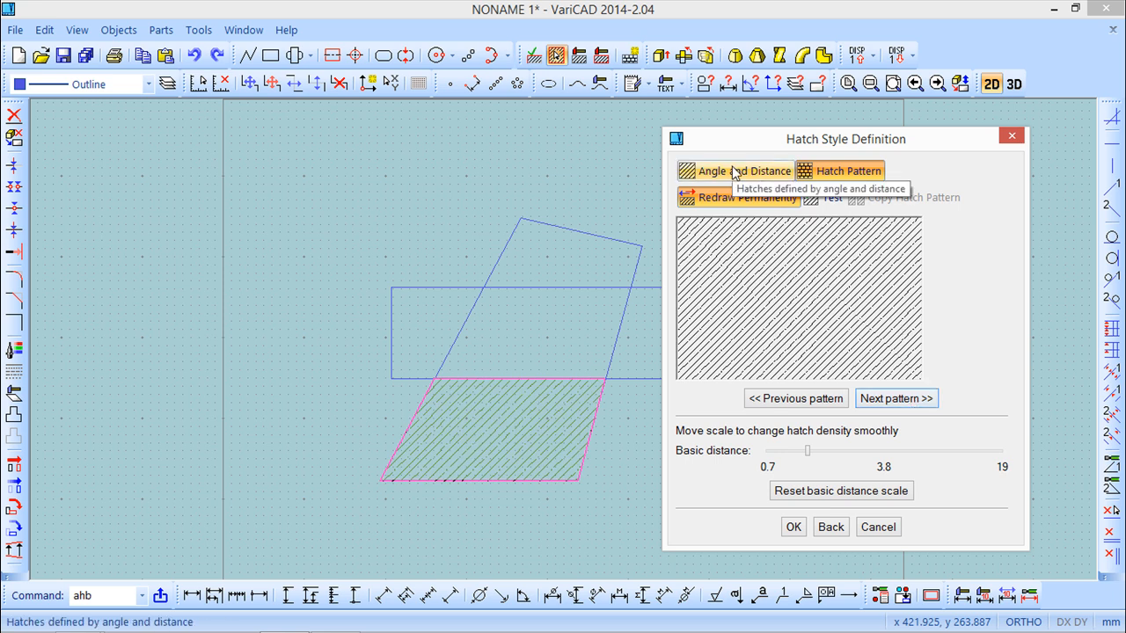
mouse_move(808, 453)
left_mouse_down()
mouse_move(862, 455)
mouse_move(763, 454)
mouse_move(879, 452)
mouse_move(843, 455)
left_mouse_up()
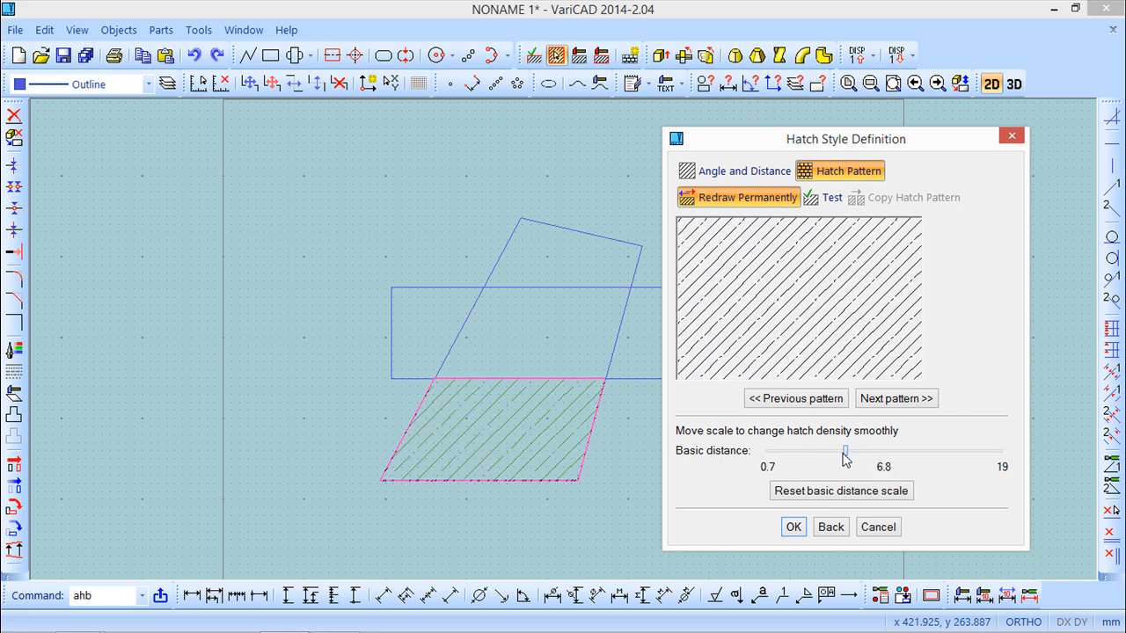
Hatch the area by angle and distance, with a hatch distance of 6.5 and an angle of 21, and finish the command
left_click(730, 172)
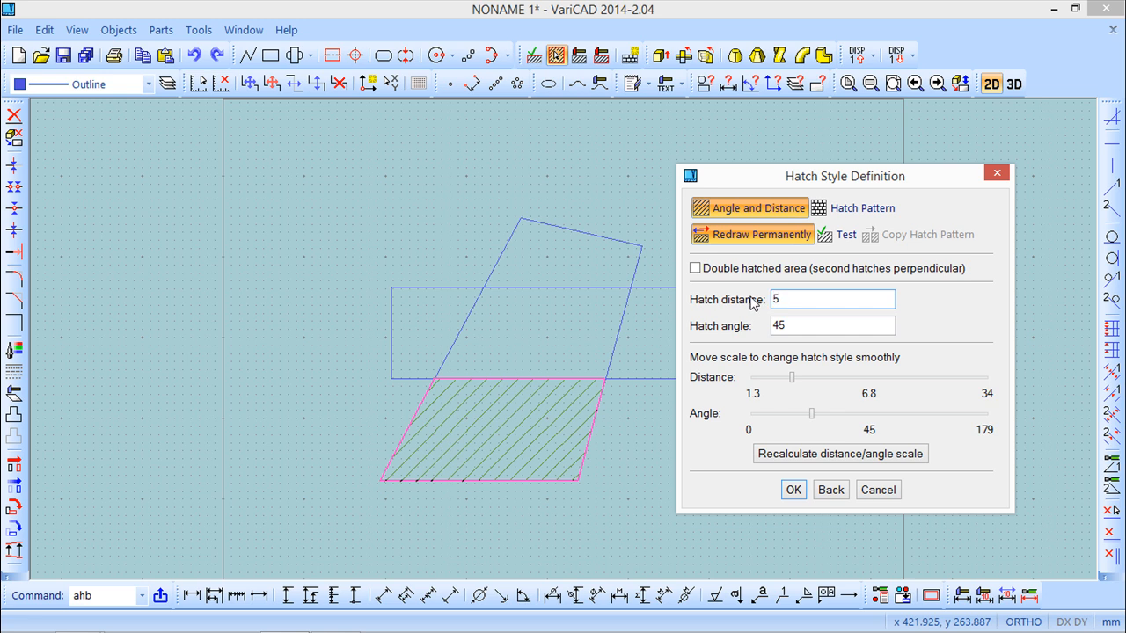
left_click(796, 327)
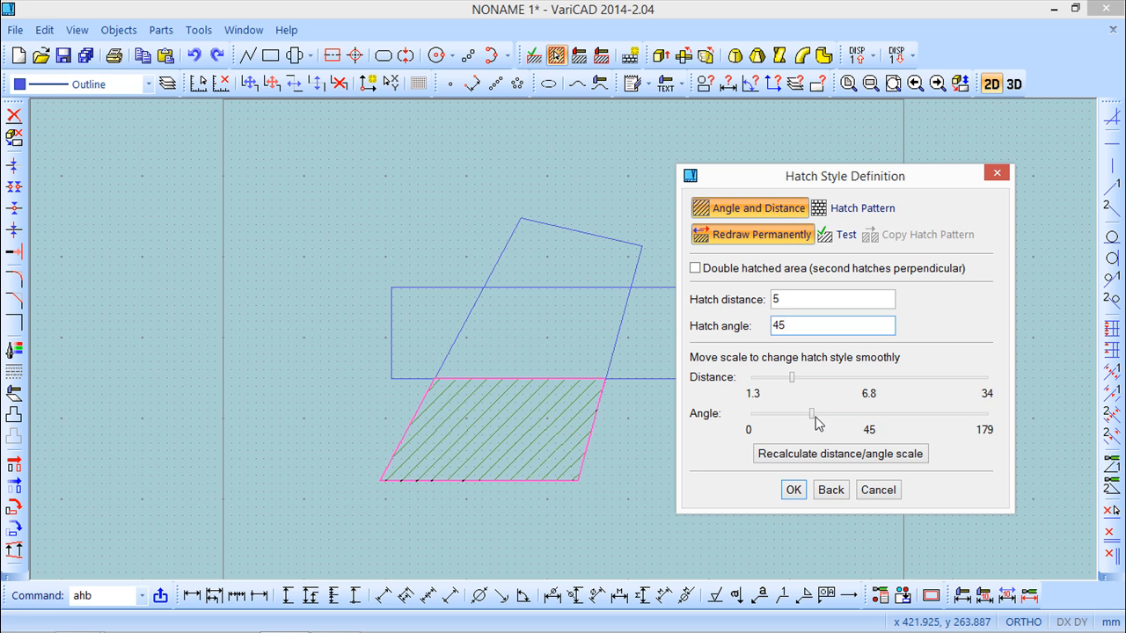
mouse_move(811, 418)
left_mouse_down()
mouse_move(825, 419)
mouse_move(780, 417)
left_mouse_up()
left_click(789, 378)
mouse_move(806, 381)
left_mouse_down()
mouse_move(802, 395)
mouse_move(791, 393)
left_mouse_up()
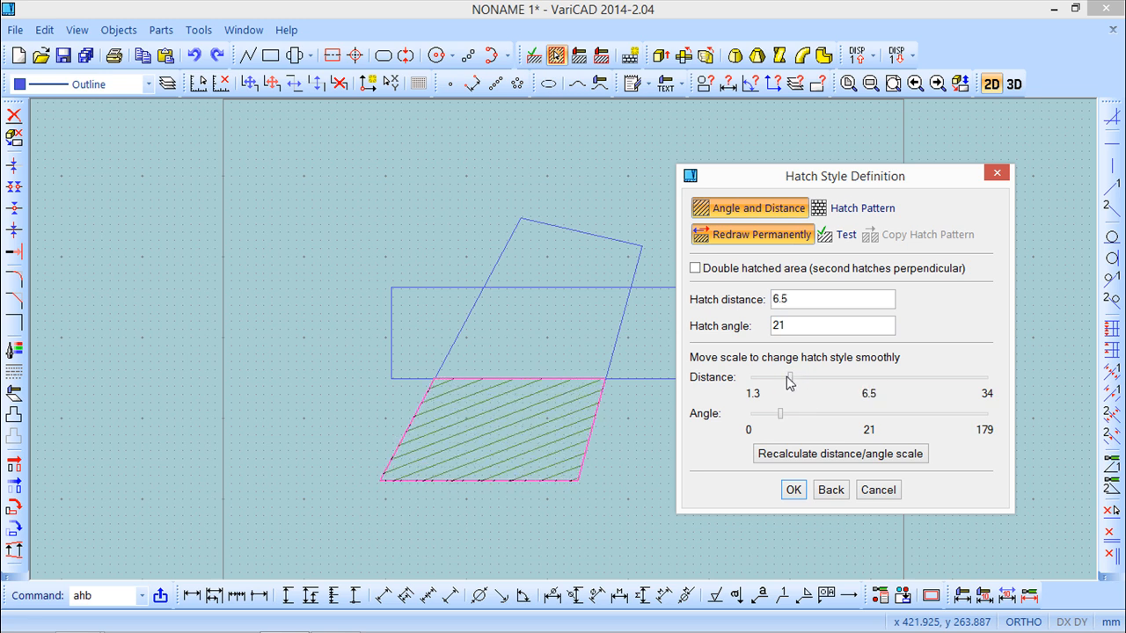
left_click(793, 489)
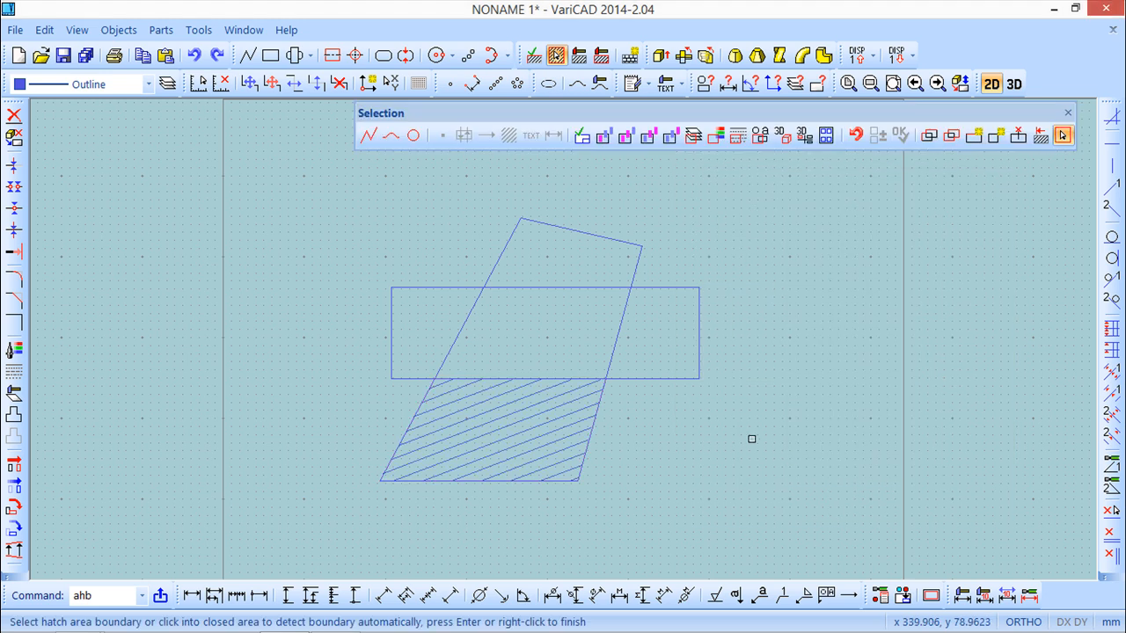
left_click(1068, 113)
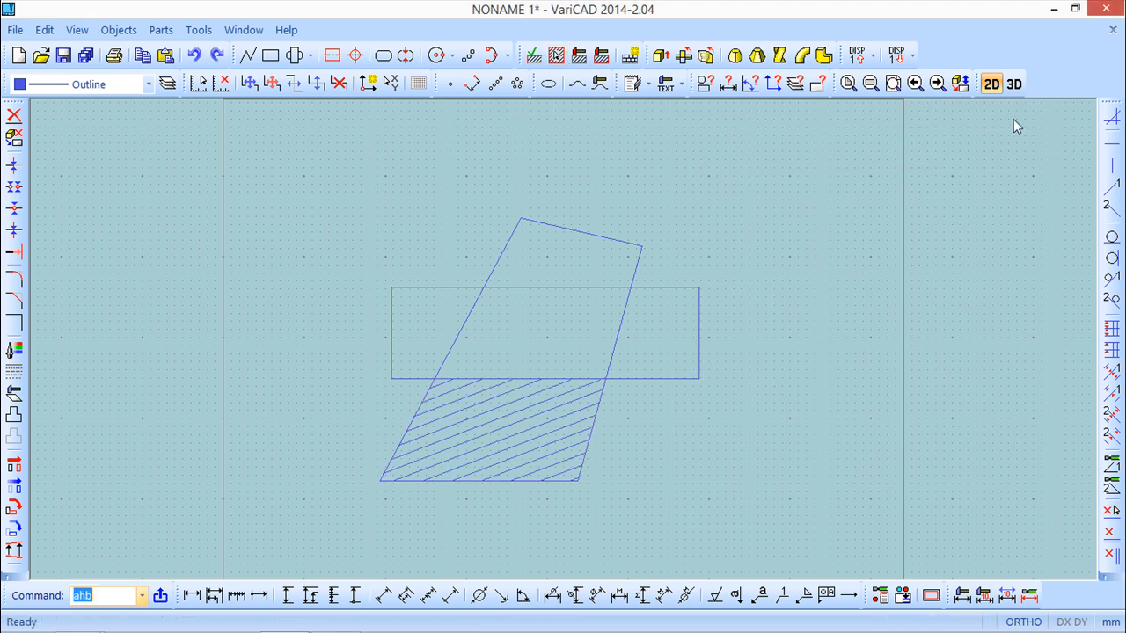
Select the hatch below the rectangle for an area or style change, keeping its boundary
left_click(122, 30)
mouse_move(143, 56)
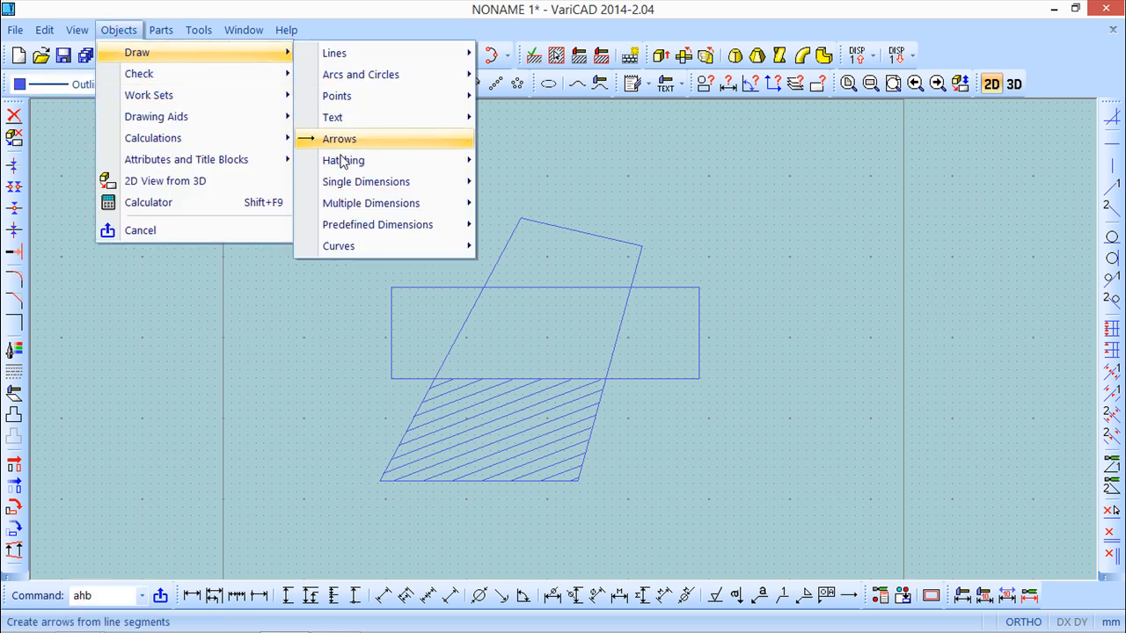
mouse_move(342, 162)
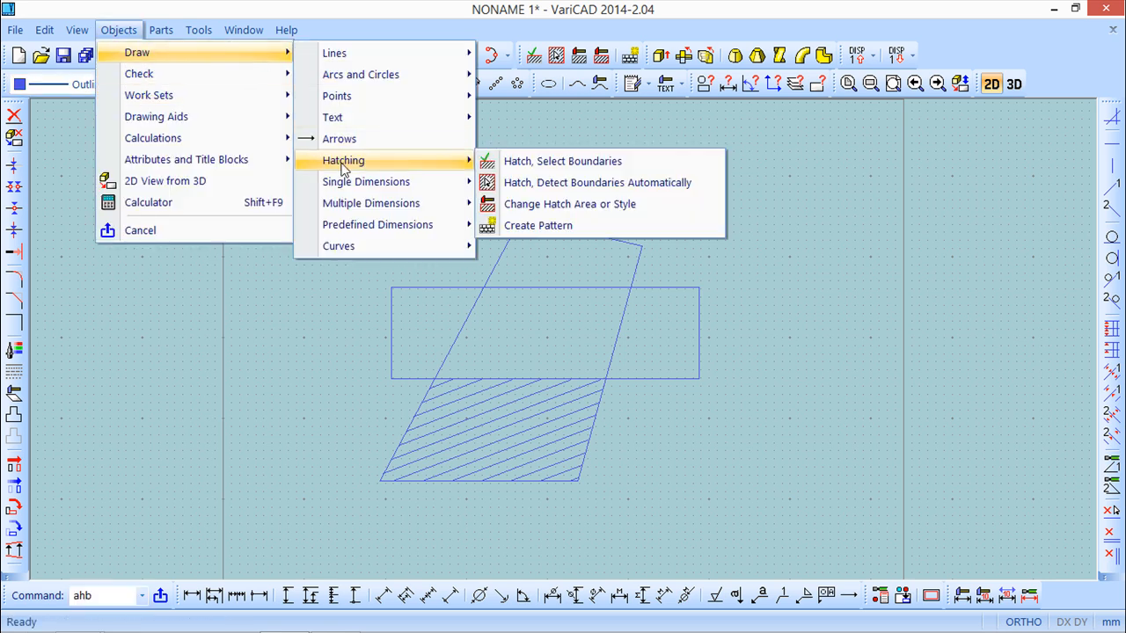
left_click(567, 204)
left_click(506, 419)
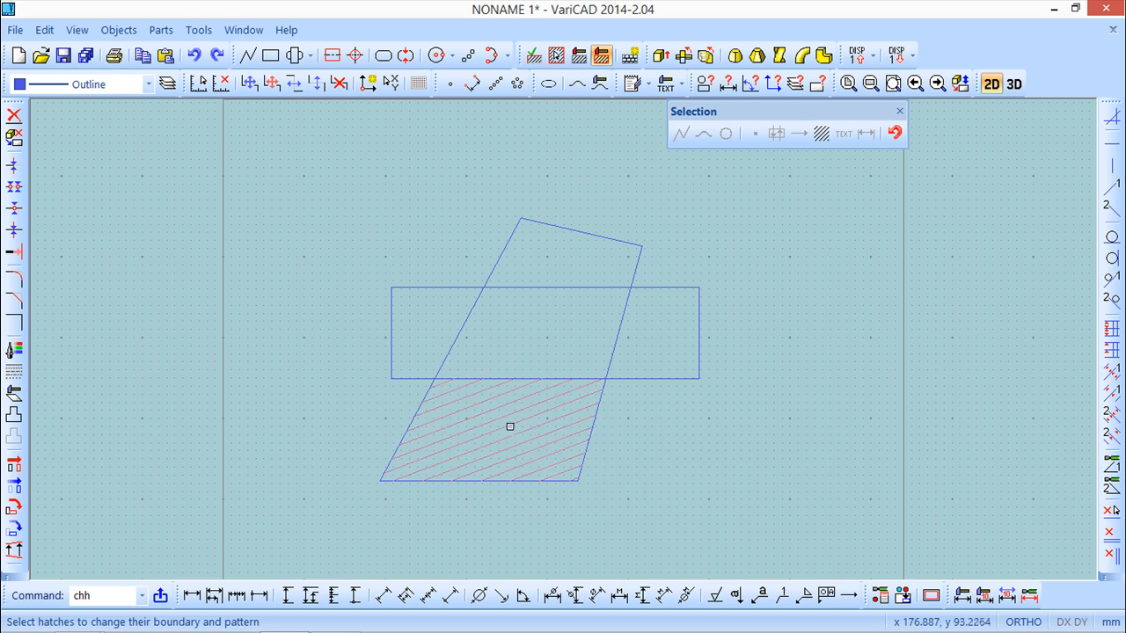
right_click(510, 425)
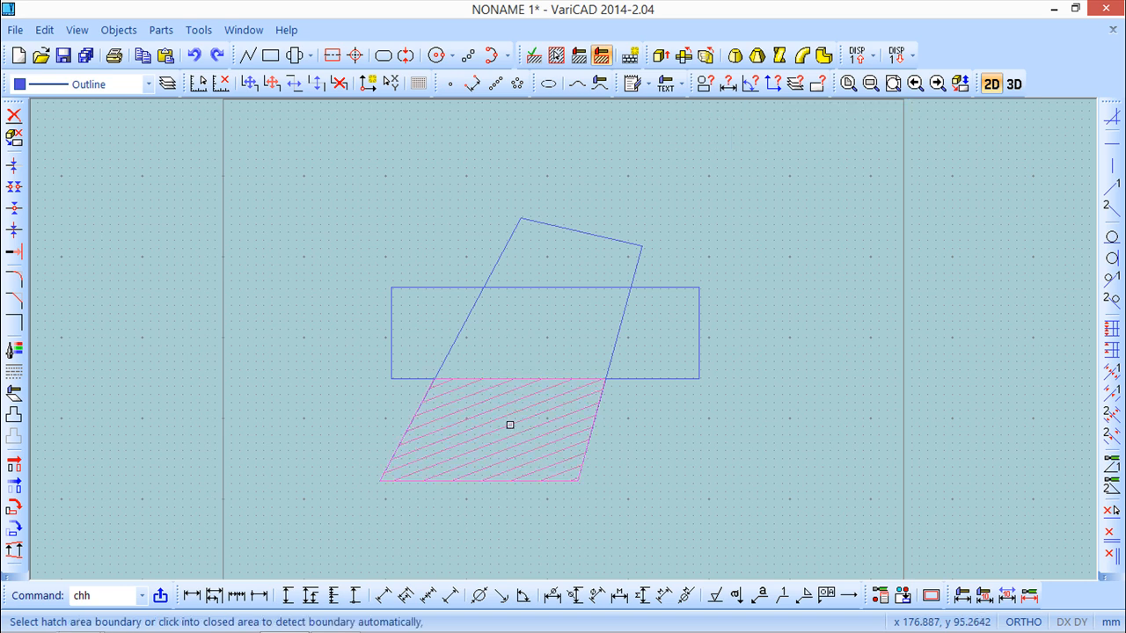
right_click(753, 442)
left_click_drag(495, 282, 291, 151)
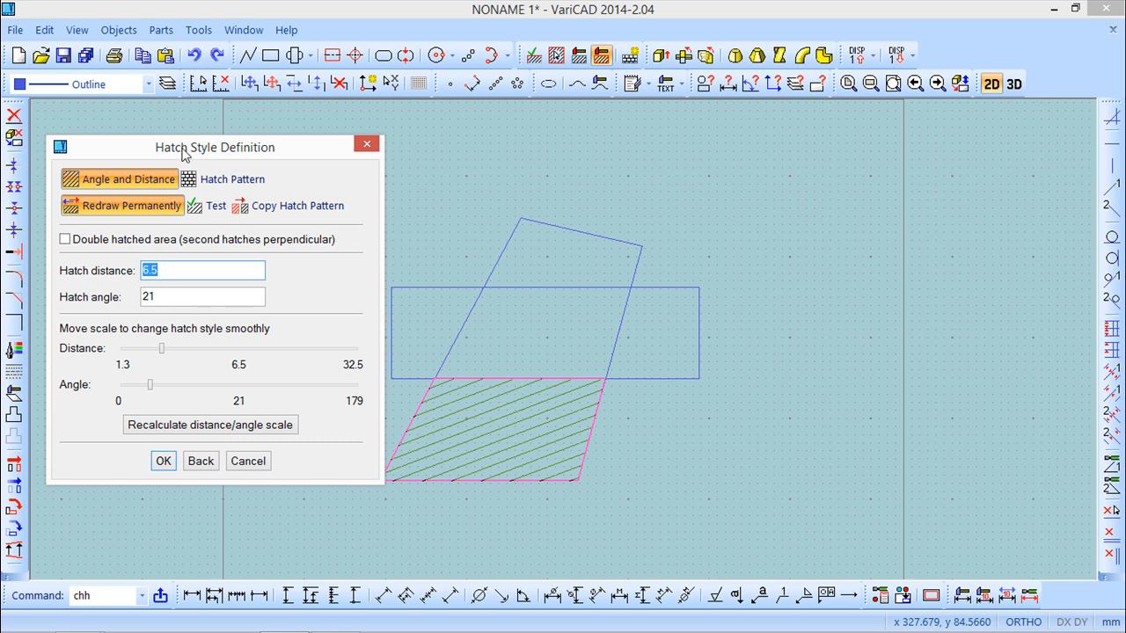
Change the selected hatch to the dash-dot pattern sloping down to the right and finish the command
left_click(233, 180)
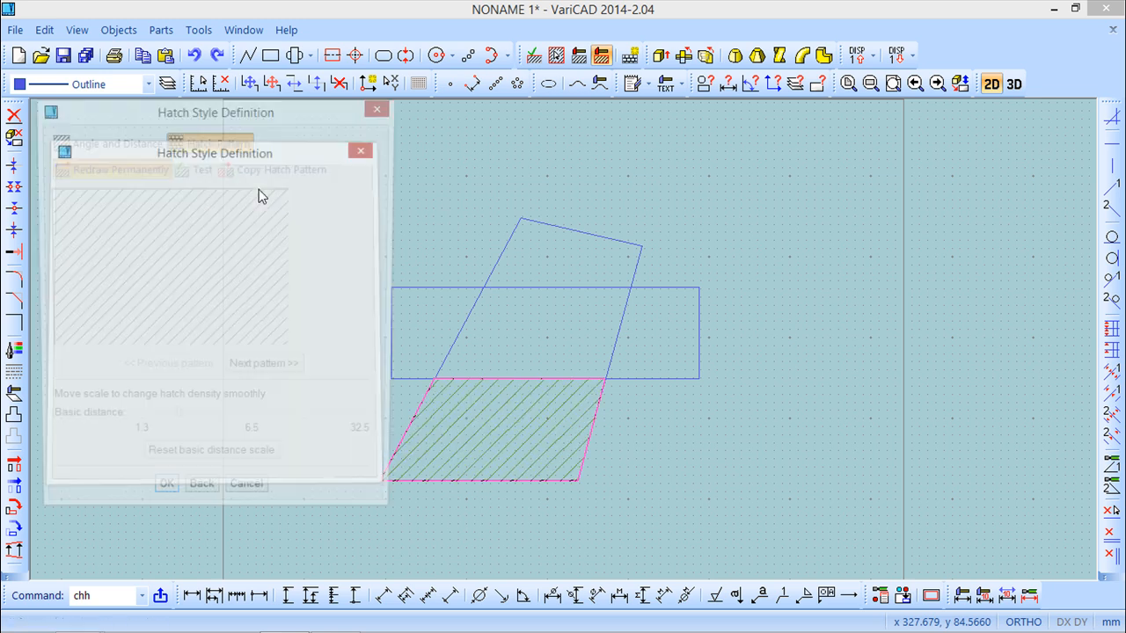
left_click(268, 373)
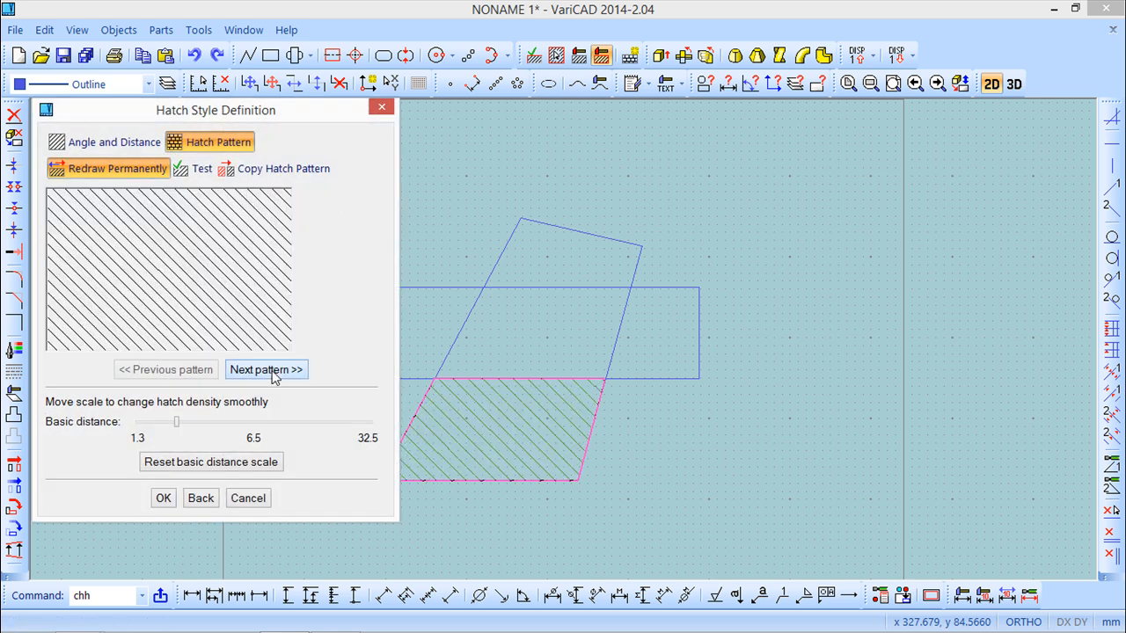
left_click(273, 373)
left_click(272, 372)
left_click(273, 372)
left_click(273, 373)
left_click(273, 373)
left_click(272, 373)
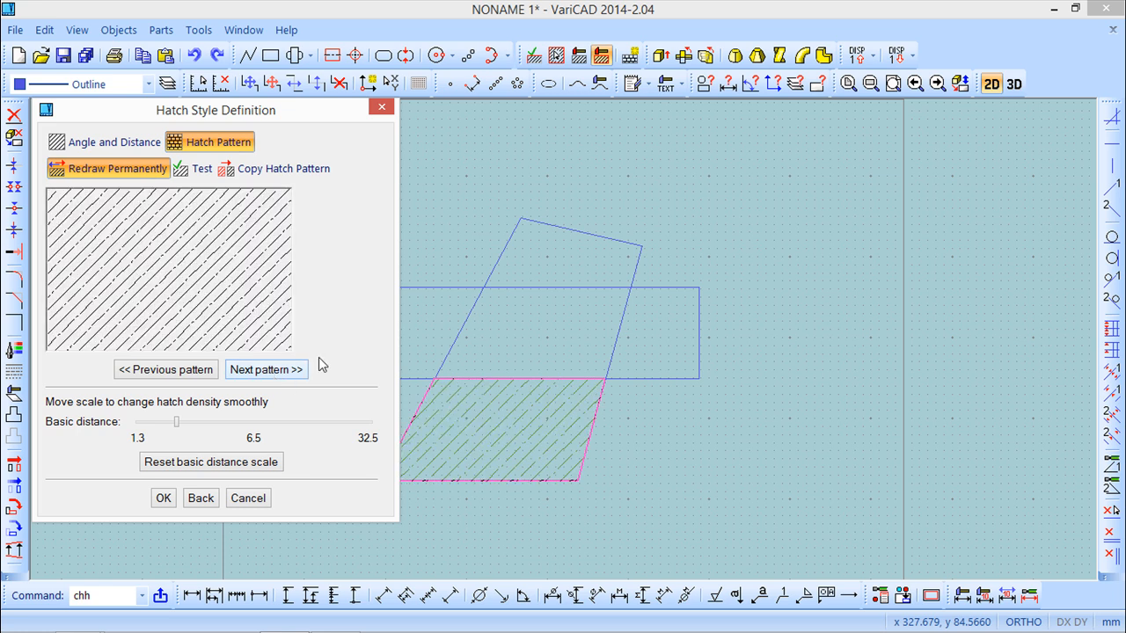
left_click(277, 375)
left_click(165, 499)
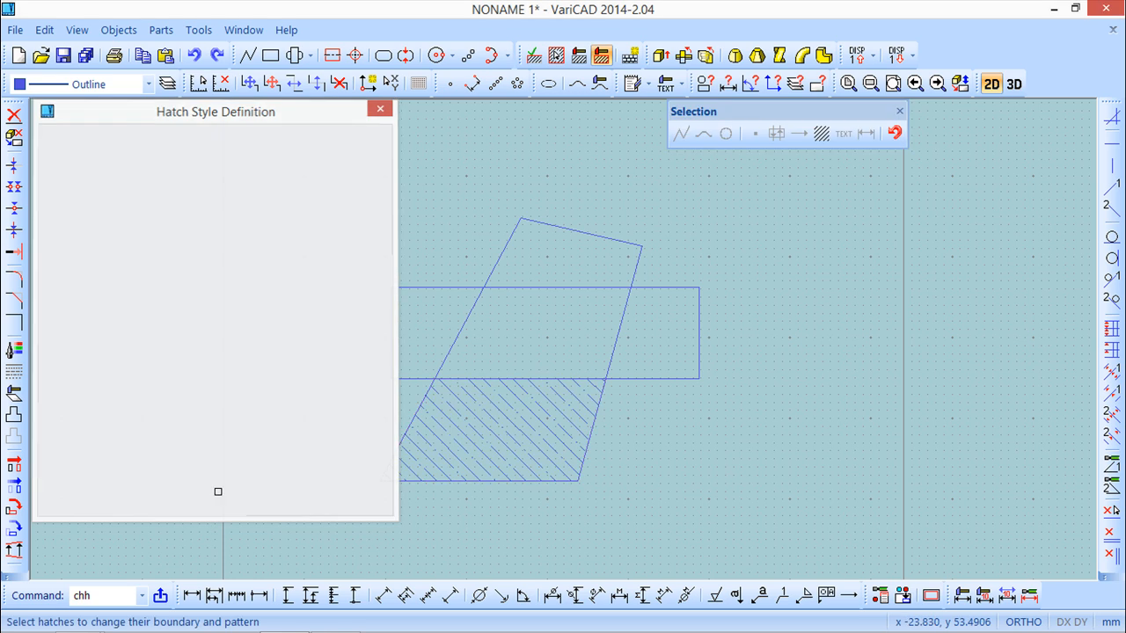
left_click(898, 111)
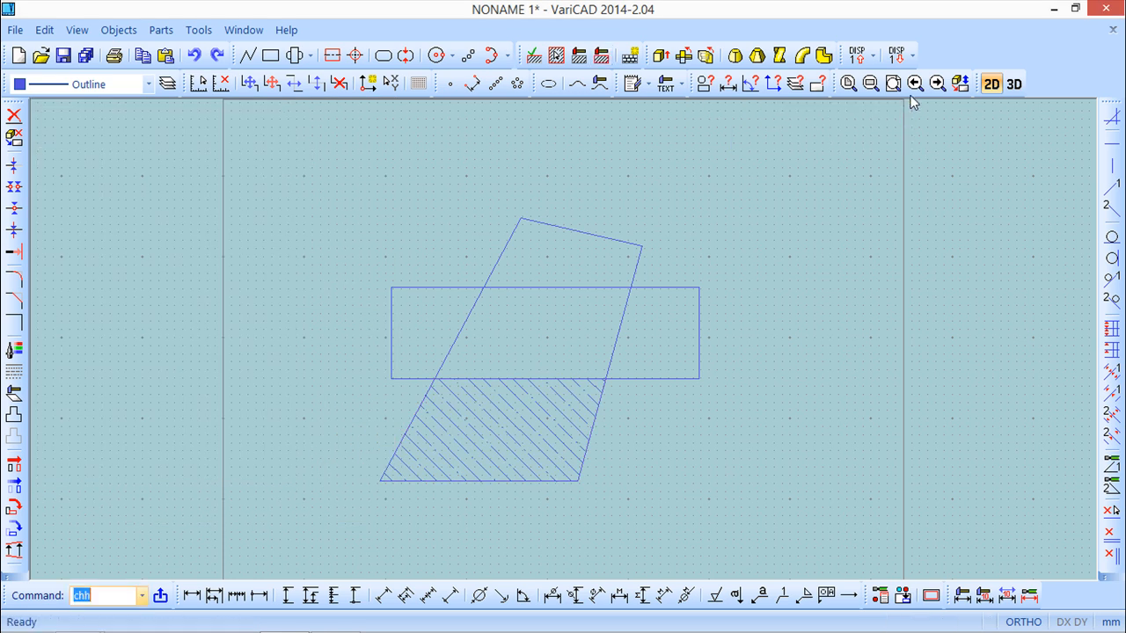
Edit the first predefined hatch pattern of continuous diagonal lines, with 1 group of same-angle hatches
left_click(126, 33)
mouse_move(148, 38)
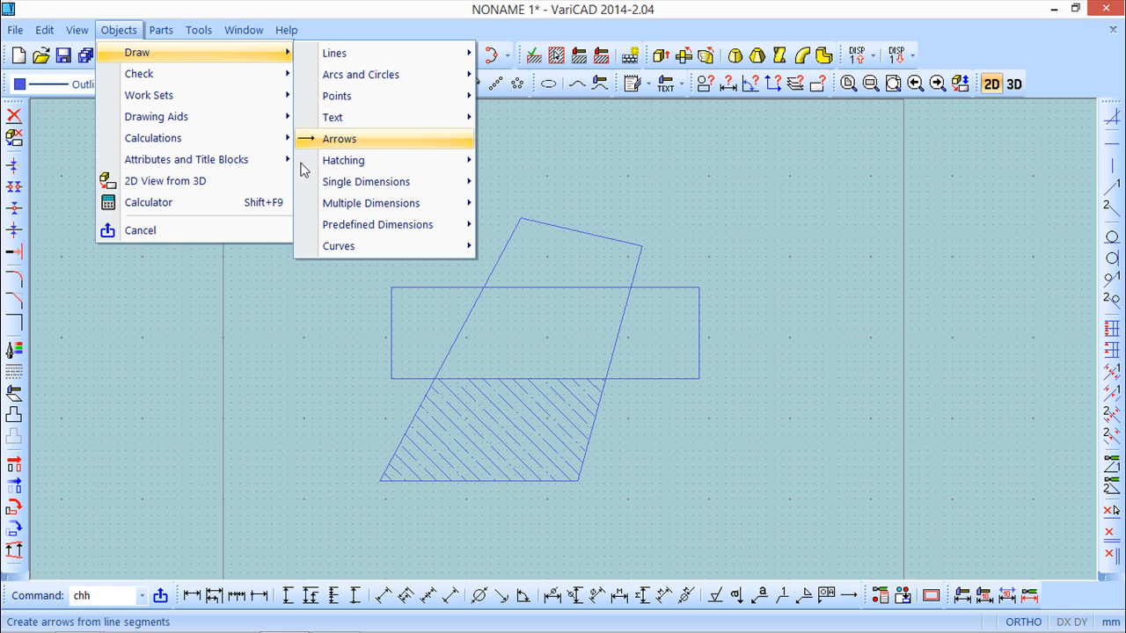
mouse_move(339, 165)
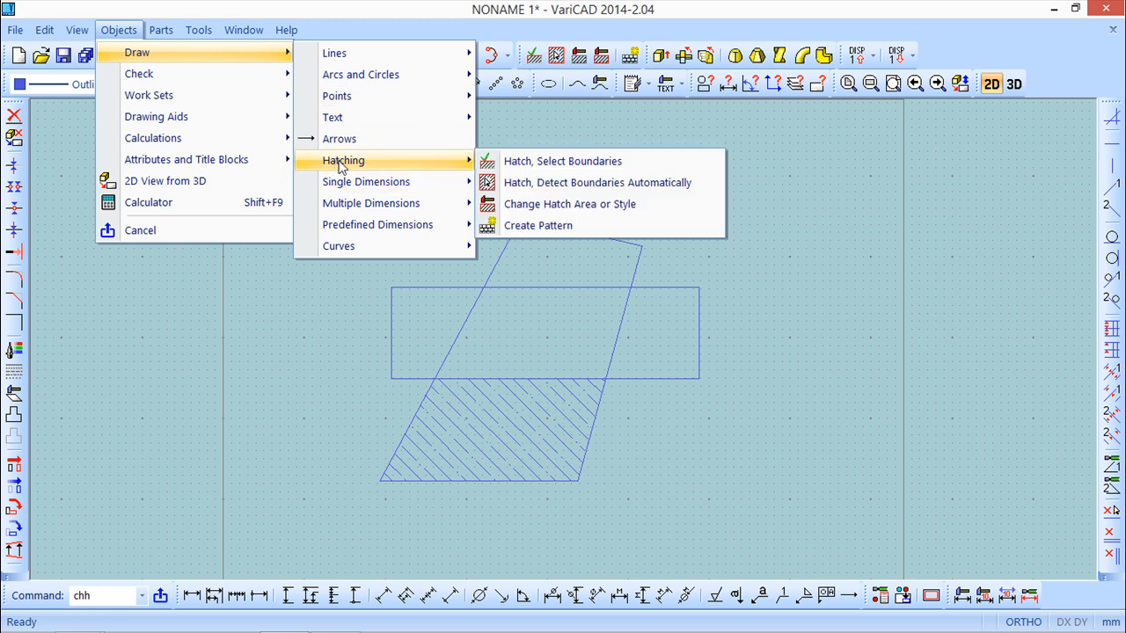
left_click(545, 228)
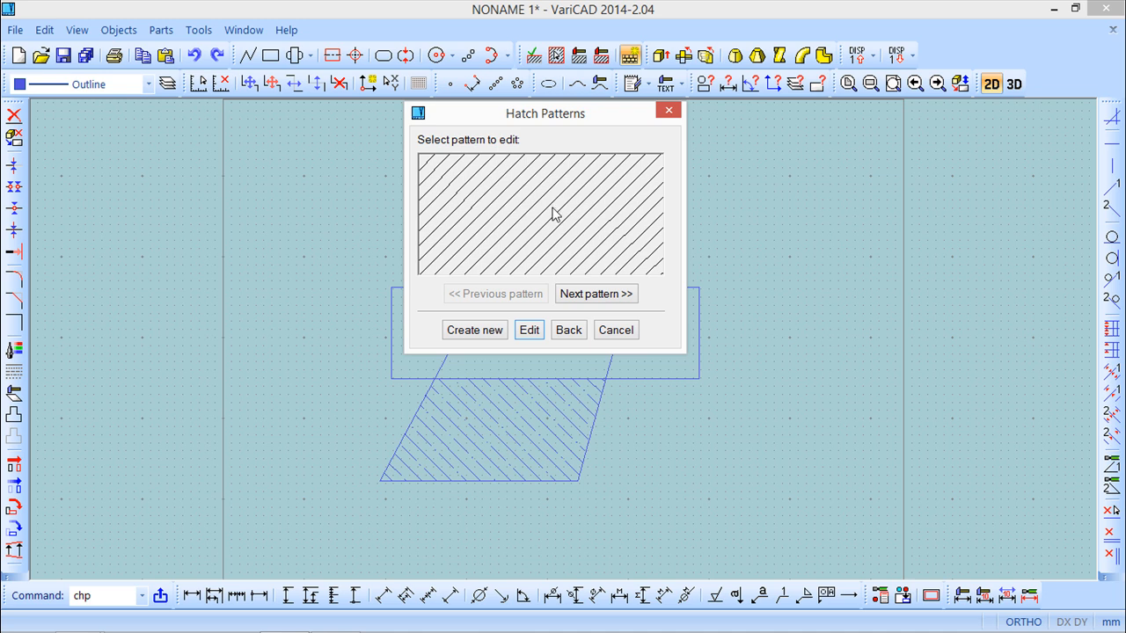
left_click(530, 332)
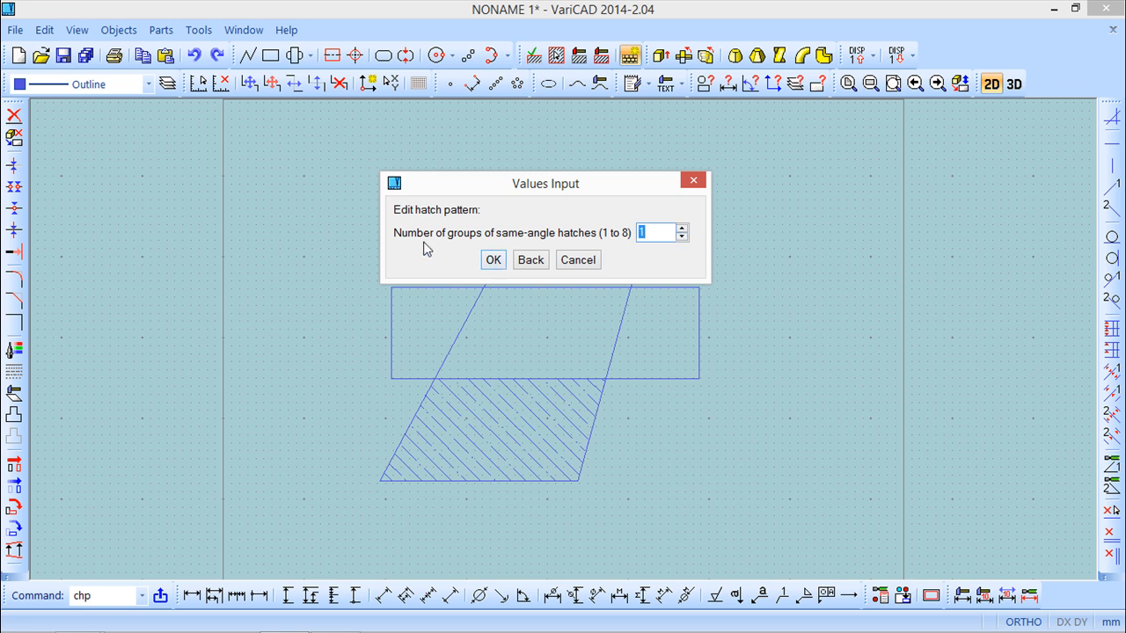
left_click(493, 260)
left_click_drag(502, 167, 557, 251)
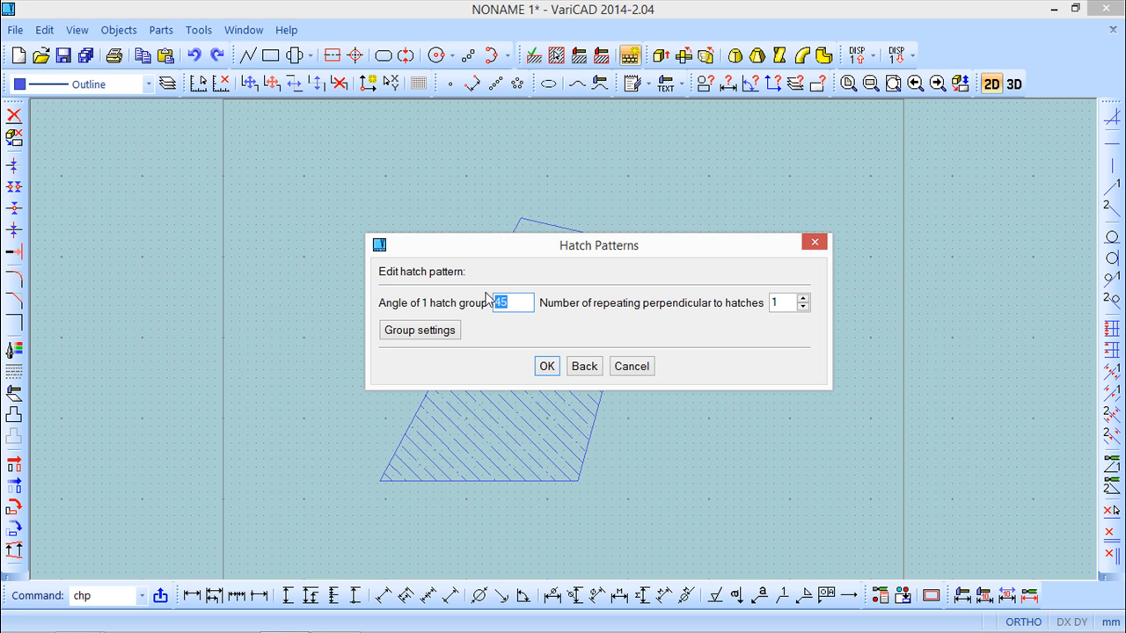
Set the pattern's hatch group angle to 15 and make hatch line 1 non-continuous with 3 segments
type("15")
left_click(397, 334)
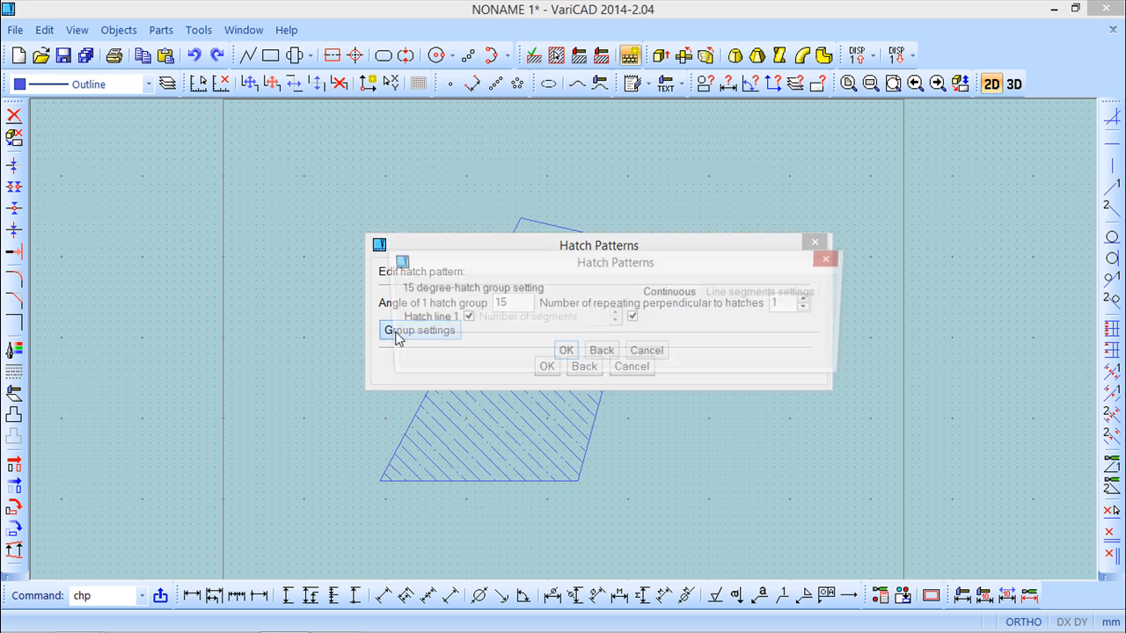
left_click(633, 318)
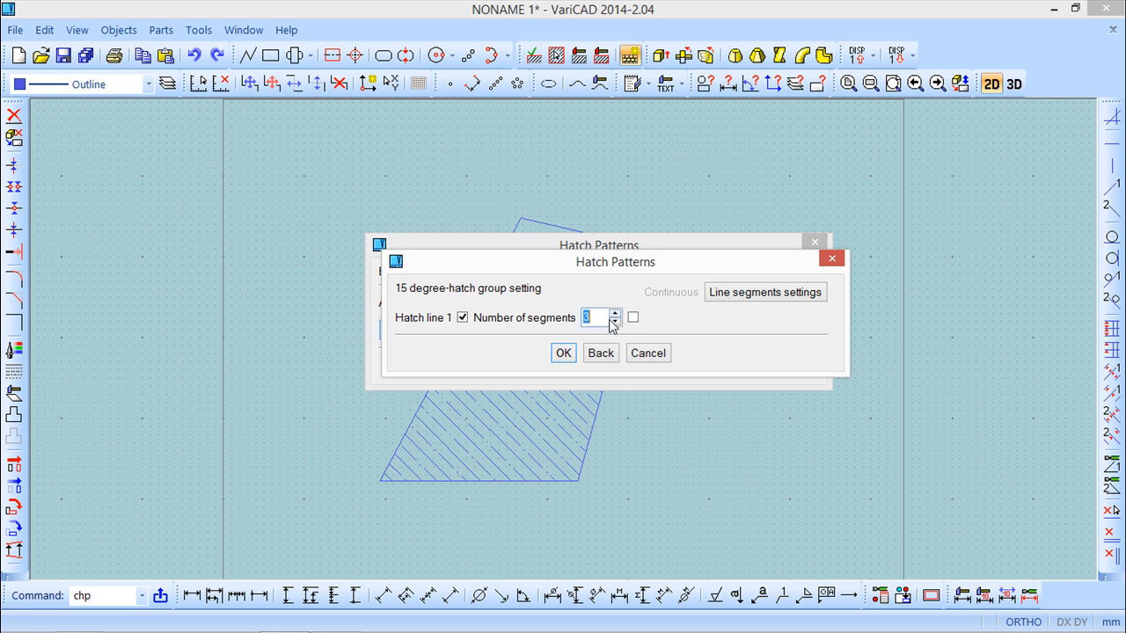
left_click(563, 353)
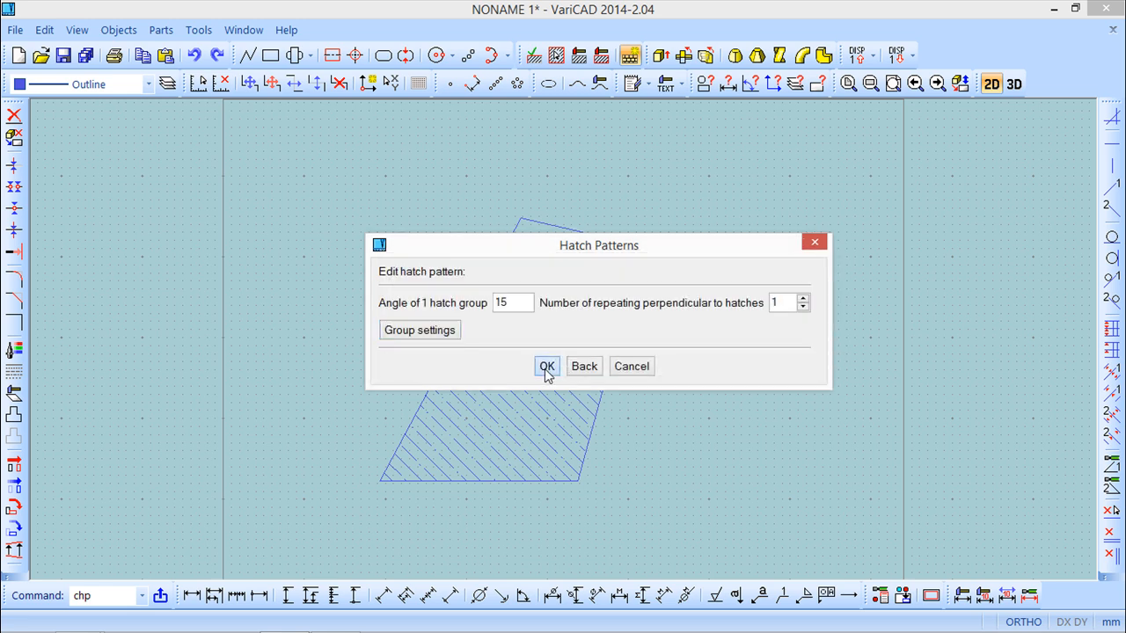
left_click(546, 371)
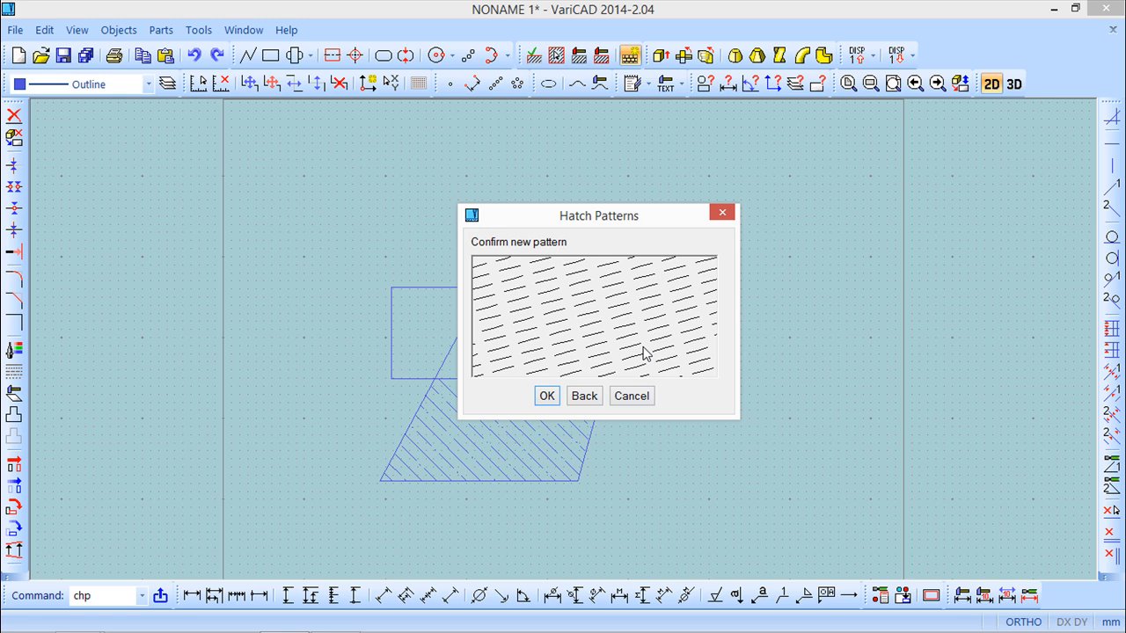
left_click(546, 396)
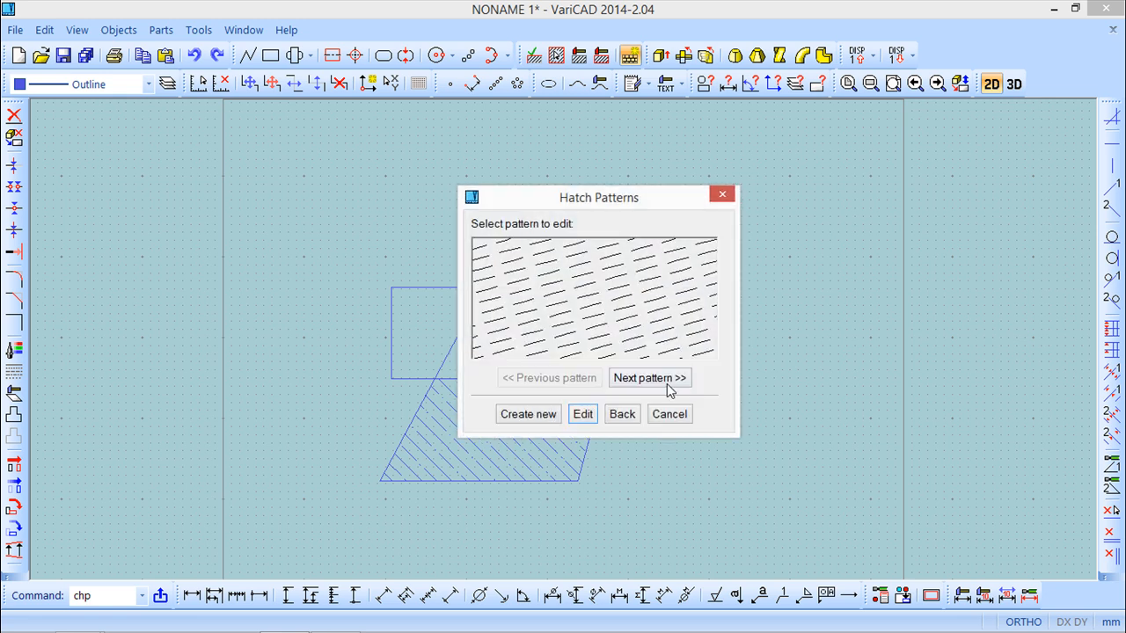
Look at the setup for creating a new hatch pattern, leaving the pattern editor without defining one
left_click(530, 415)
left_click(582, 344)
left_click(622, 416)
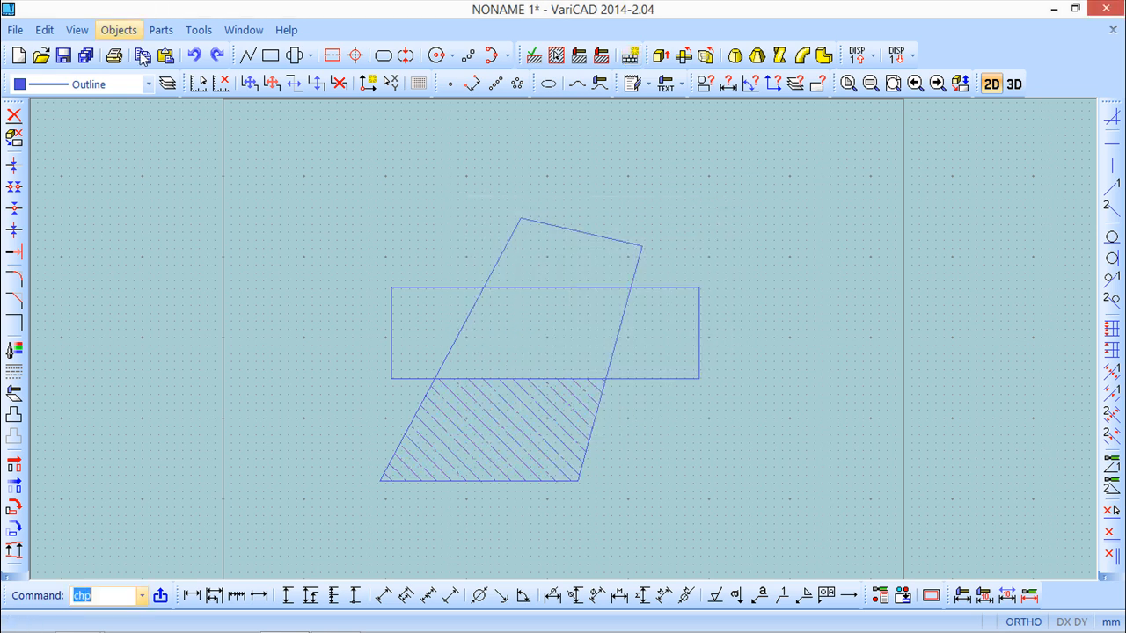
Hatch the slanted outline's area above the rectangle with automatic boundary detection, using the first hatch pattern of sloping dashes, and finish the command
left_click(116, 35)
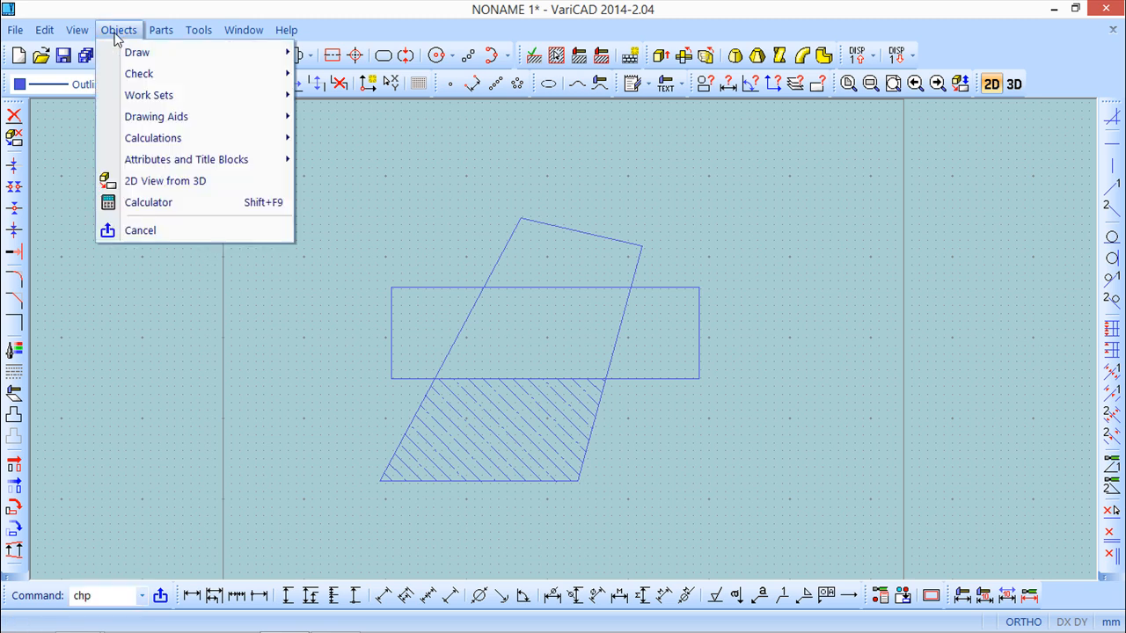
mouse_move(137, 55)
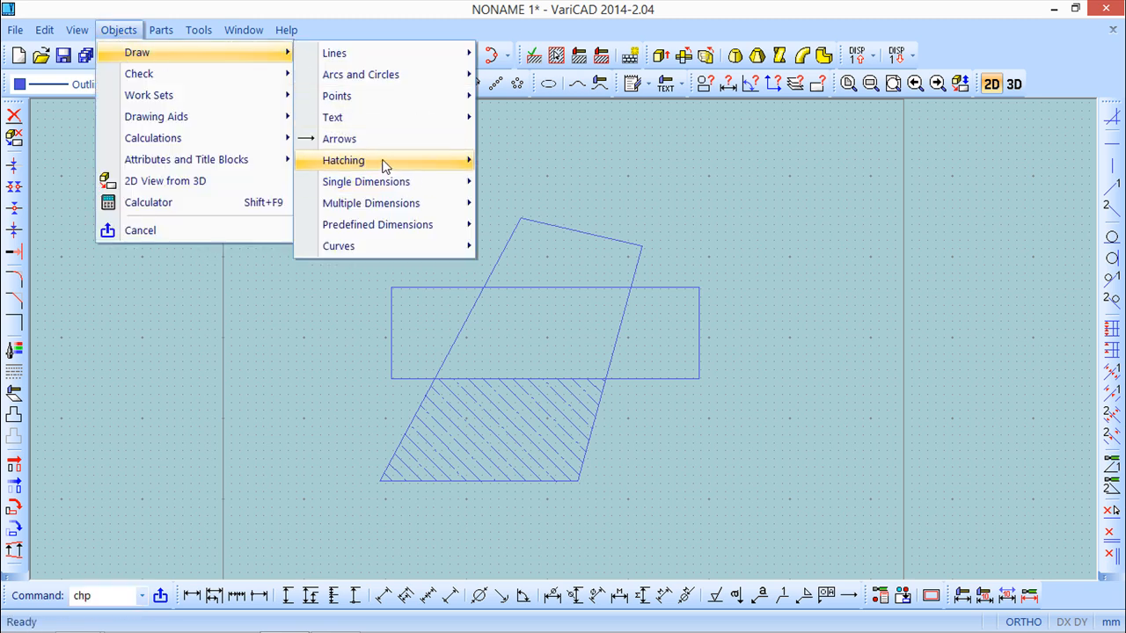
mouse_move(383, 165)
left_click(561, 187)
left_click(554, 270)
left_click(554, 252)
right_click(820, 198)
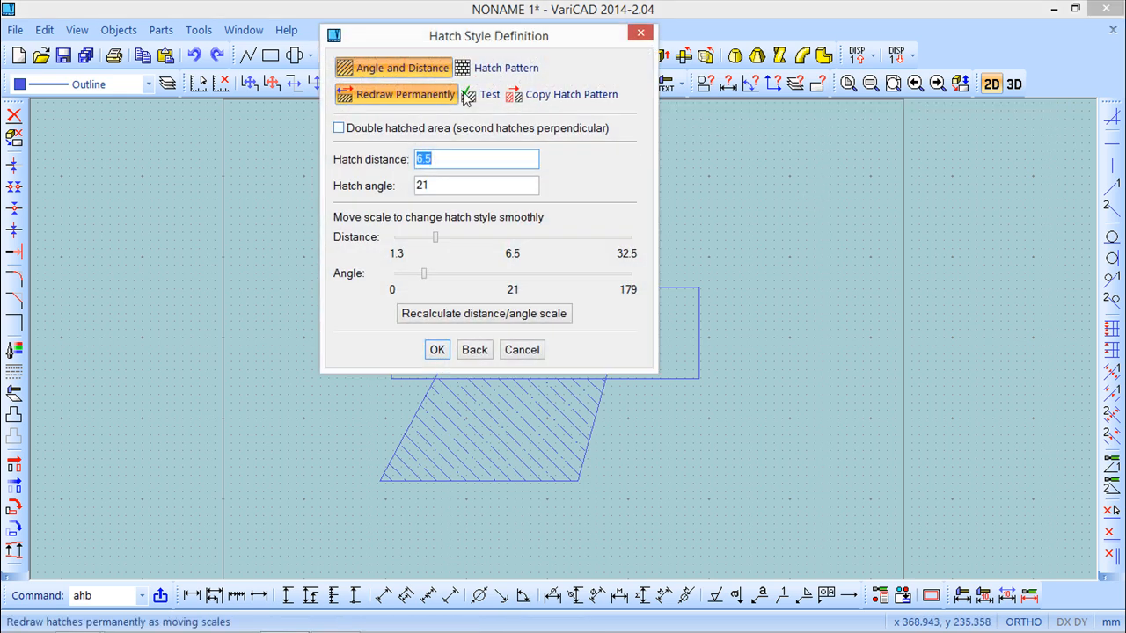
left_click(479, 67)
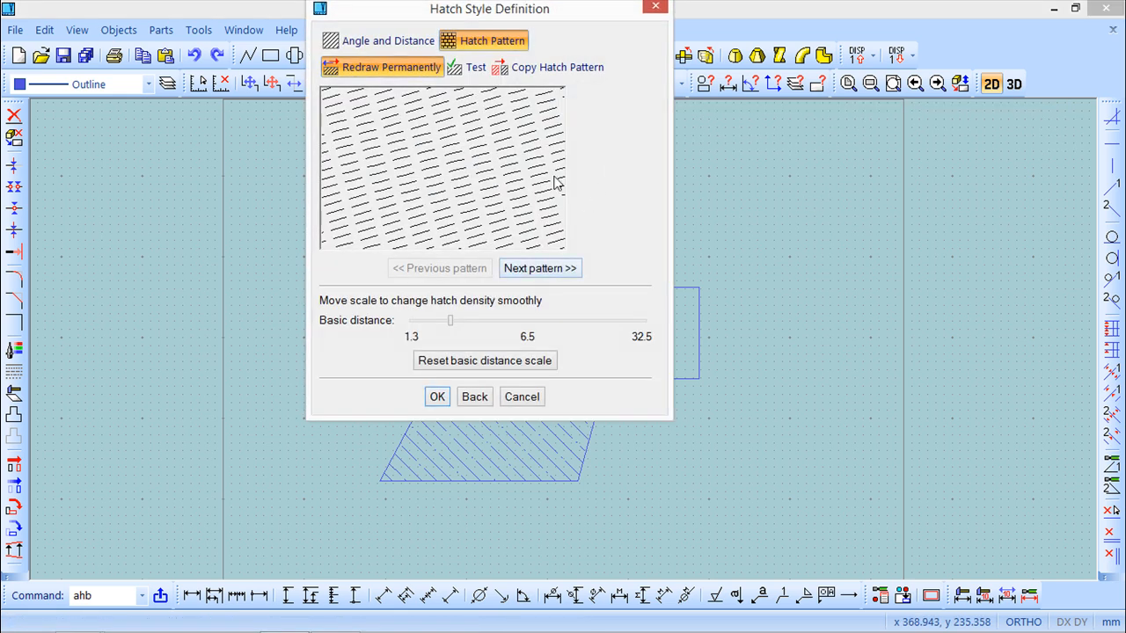
left_click(437, 396)
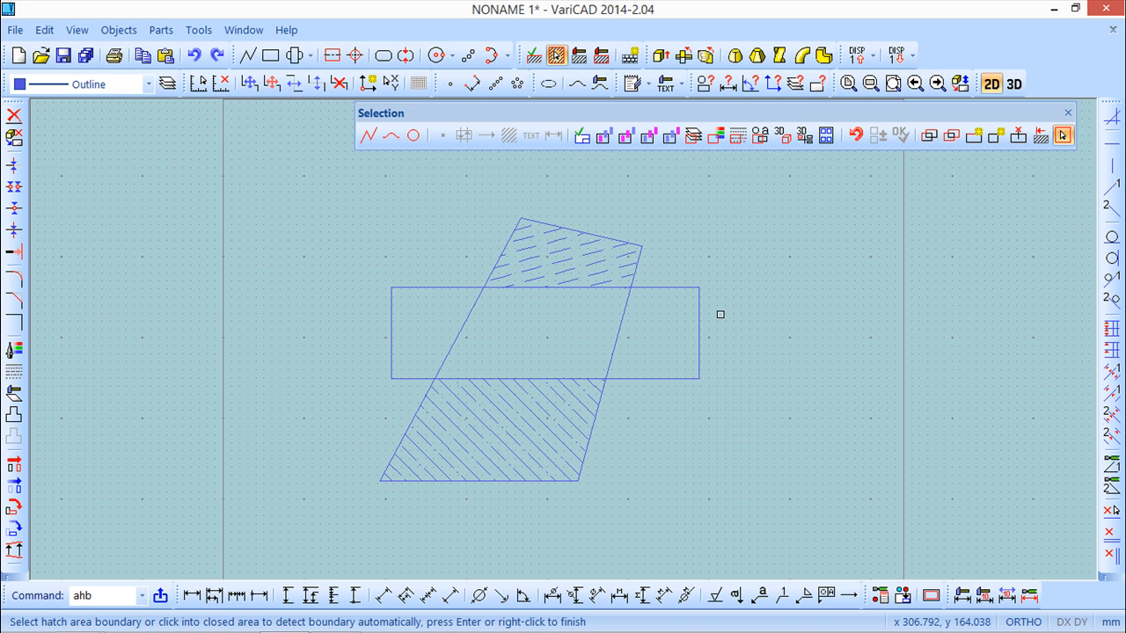
left_click(1067, 112)
left_click(117, 30)
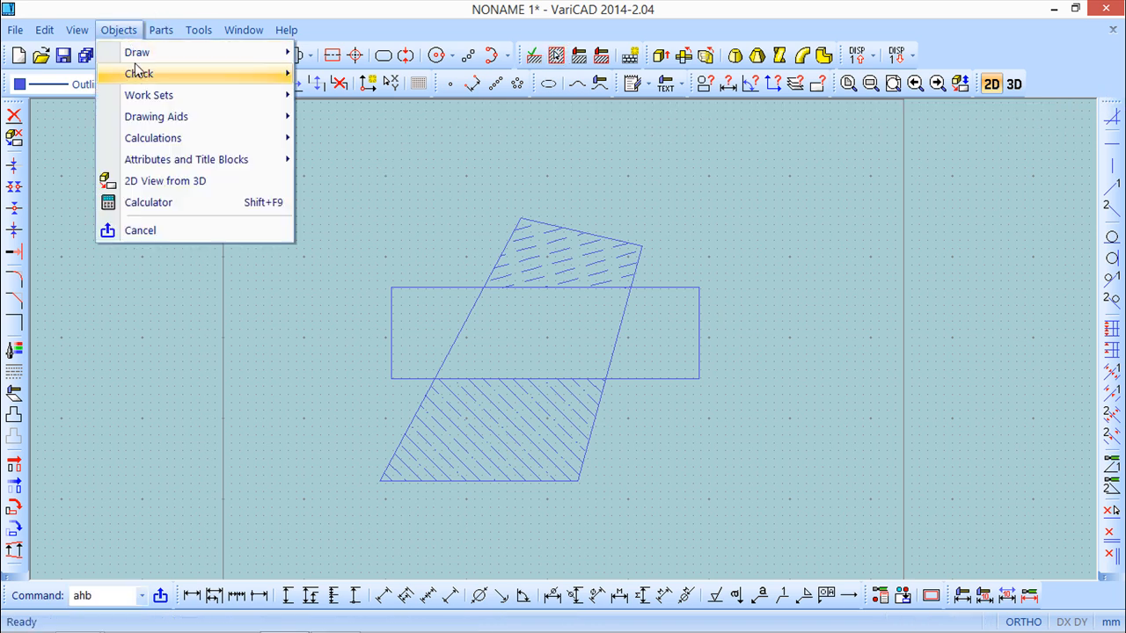
mouse_move(144, 54)
mouse_move(402, 160)
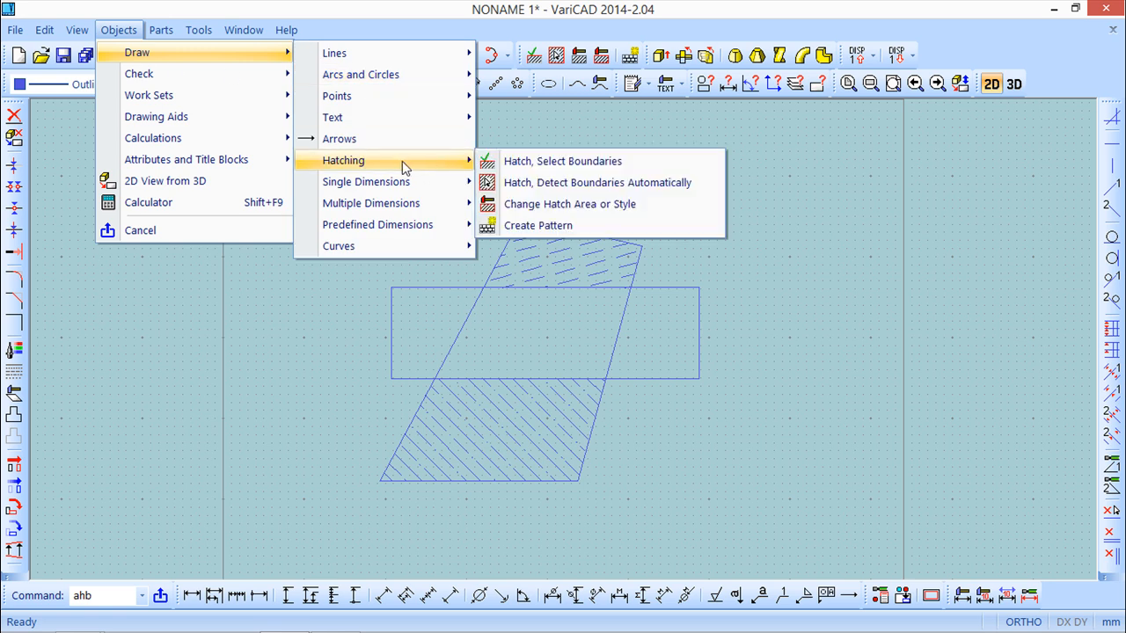
left_click(578, 183)
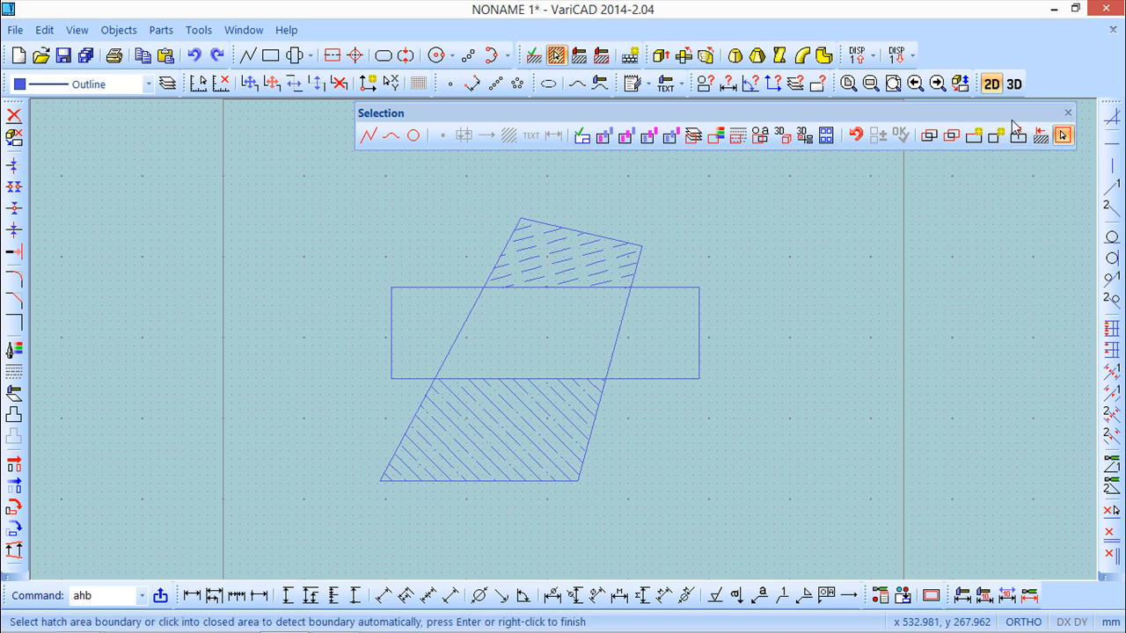
left_click(1066, 113)
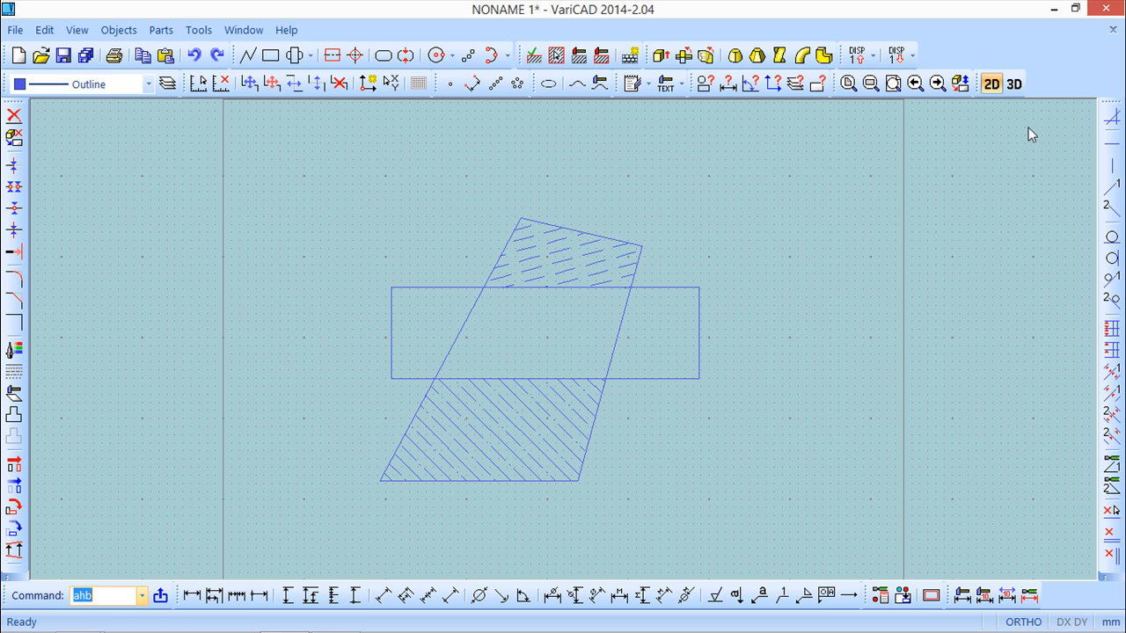
Switch to 3D and insert a box with height, width and length of 50 mm at the default location
left_click(1015, 85)
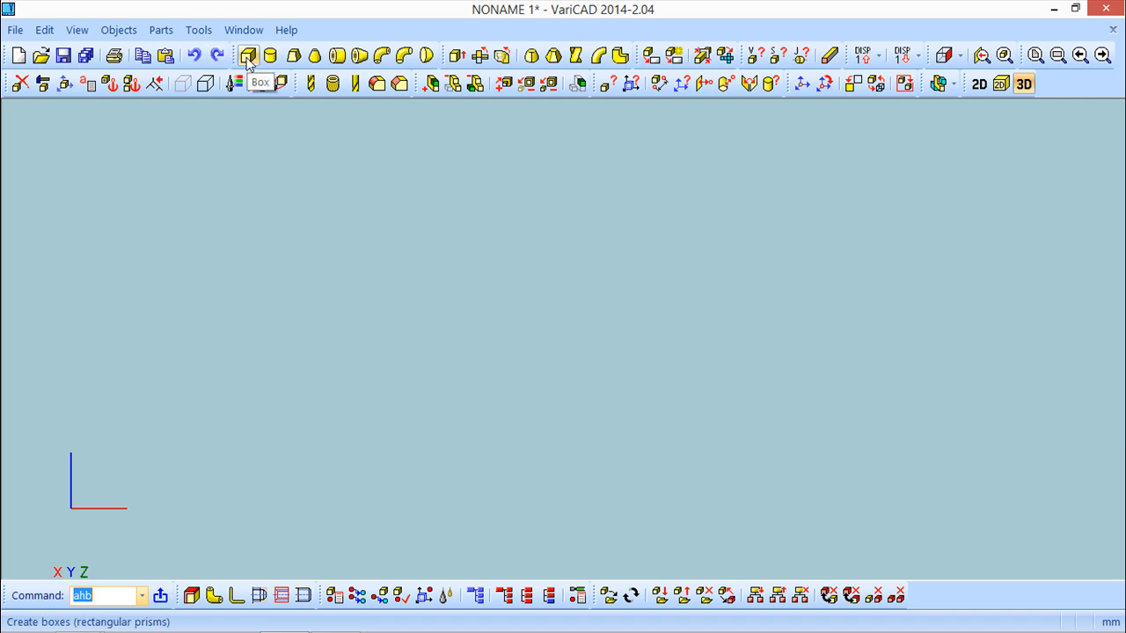
left_click(248, 58)
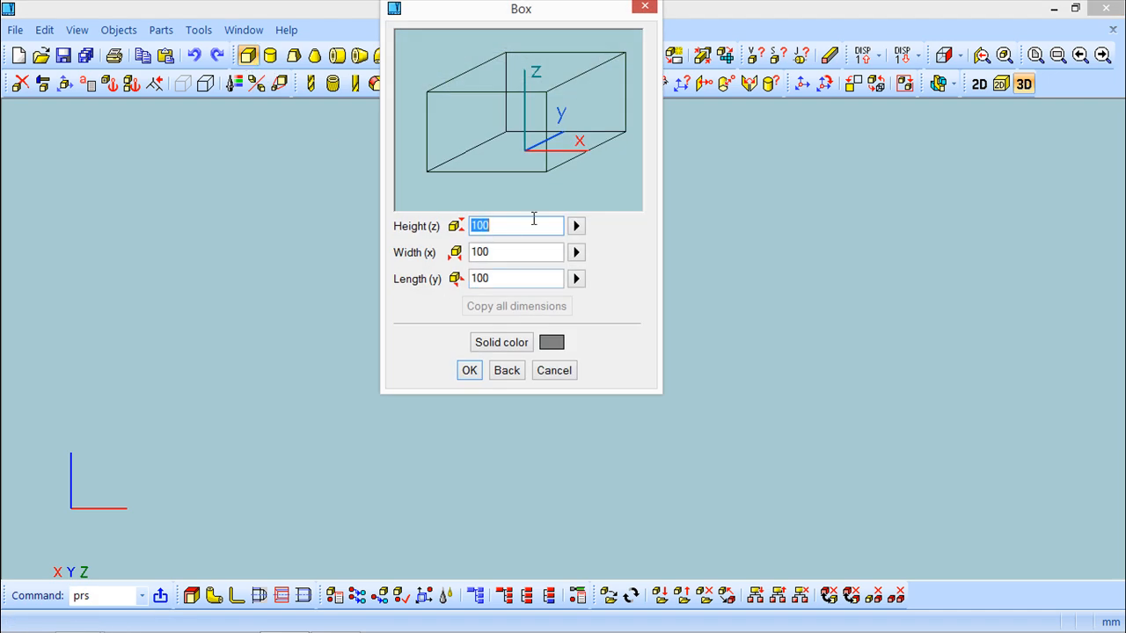
type("50")
key("Tab")
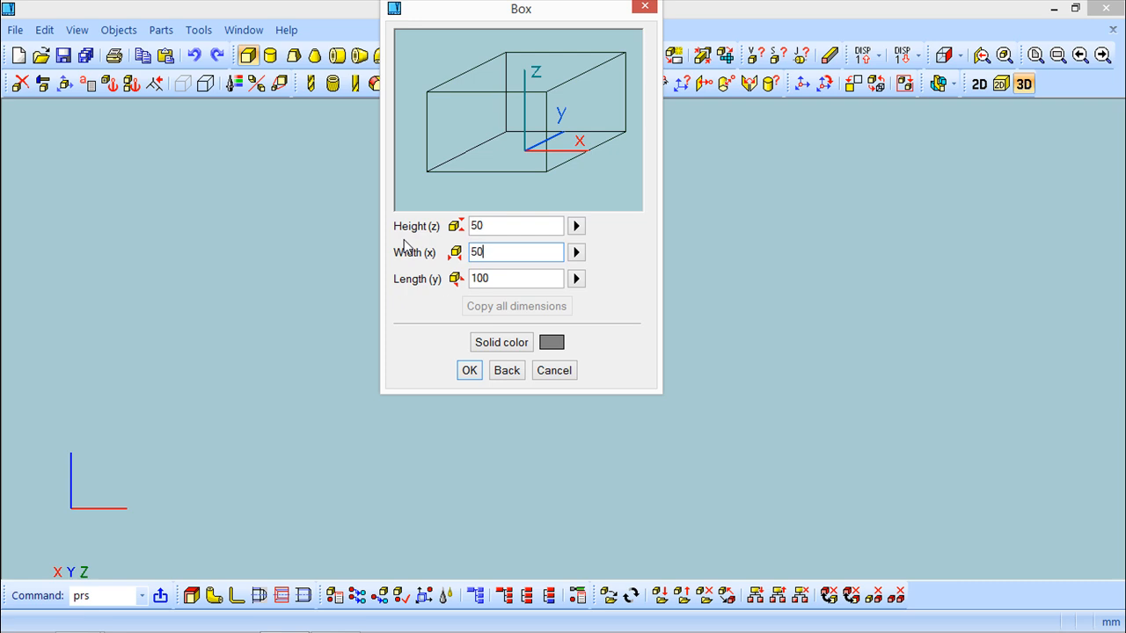
left_click_drag(494, 278, 463, 278)
type("50")
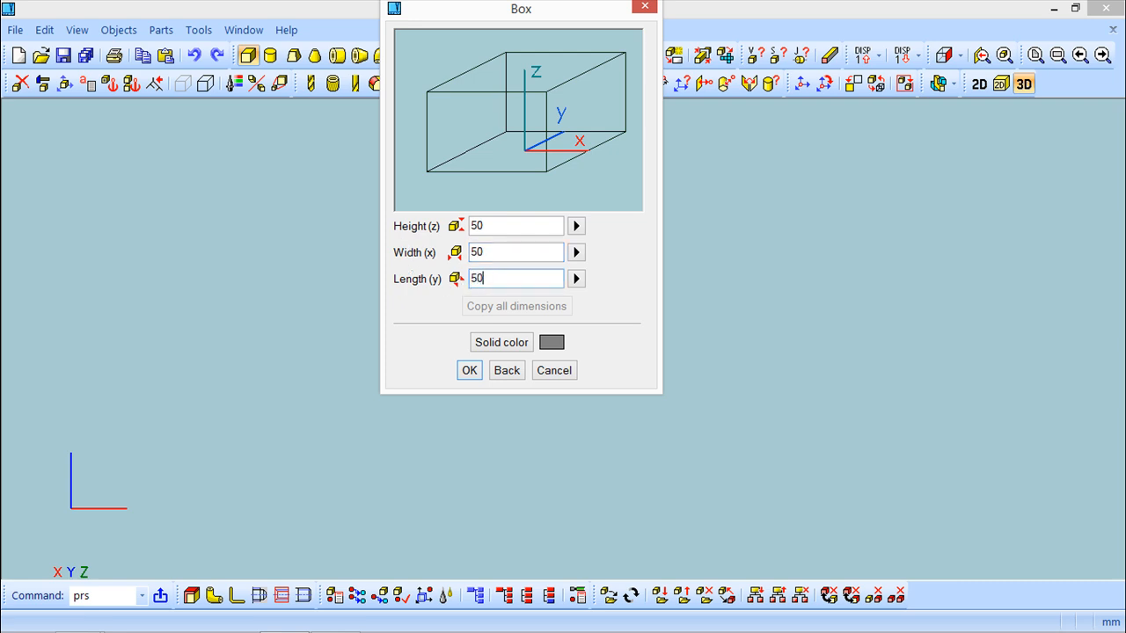
left_click(470, 371)
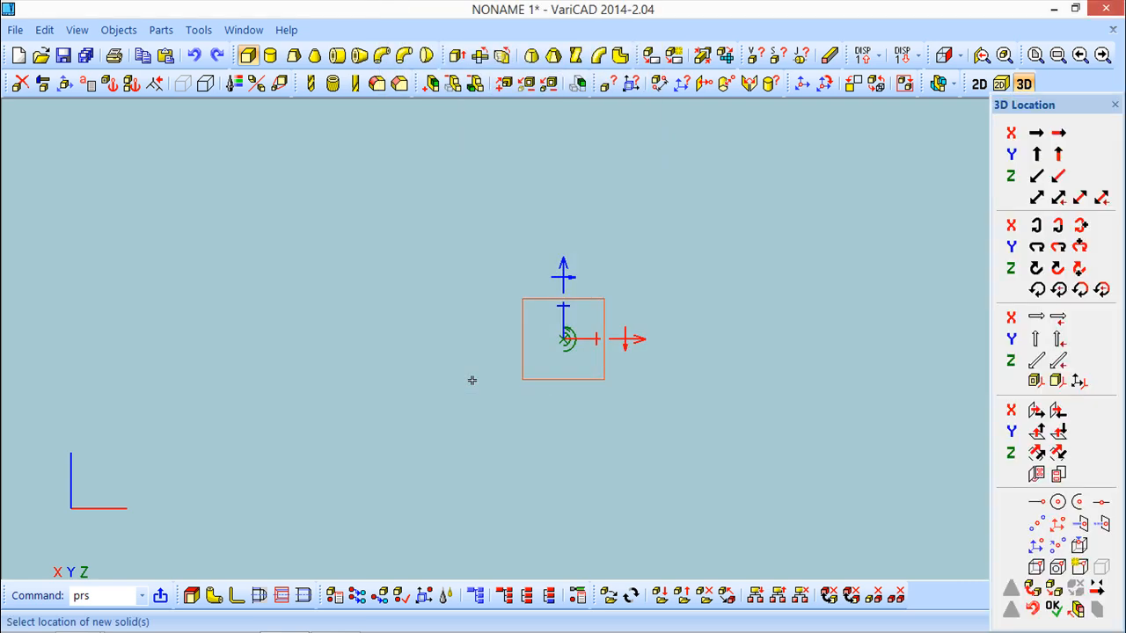
middle_click_drag(541, 454, 524, 413)
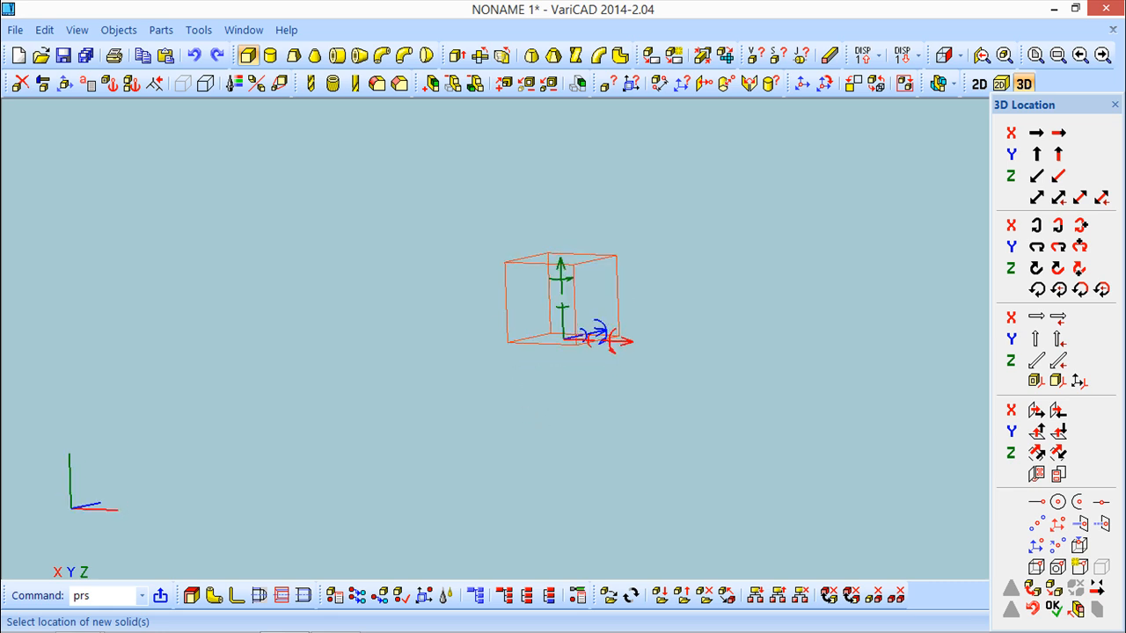
left_click(1052, 607)
middle_click_drag(657, 421, 658, 436)
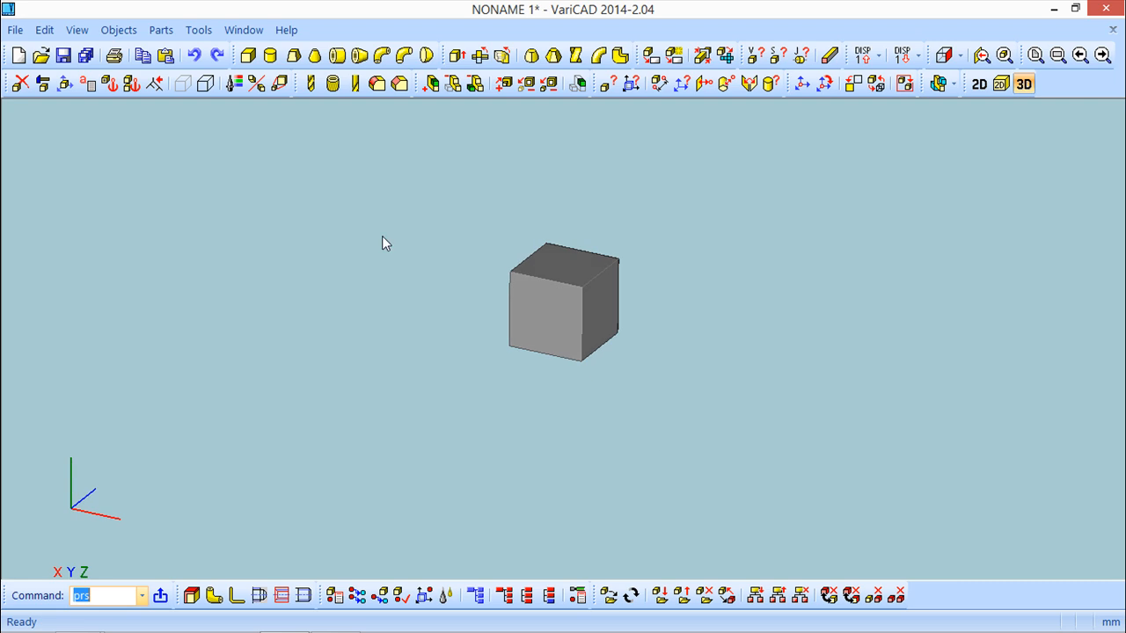
Define a second box with height, width and length of 100 mm and light blue solid color 5
left_click(248, 54)
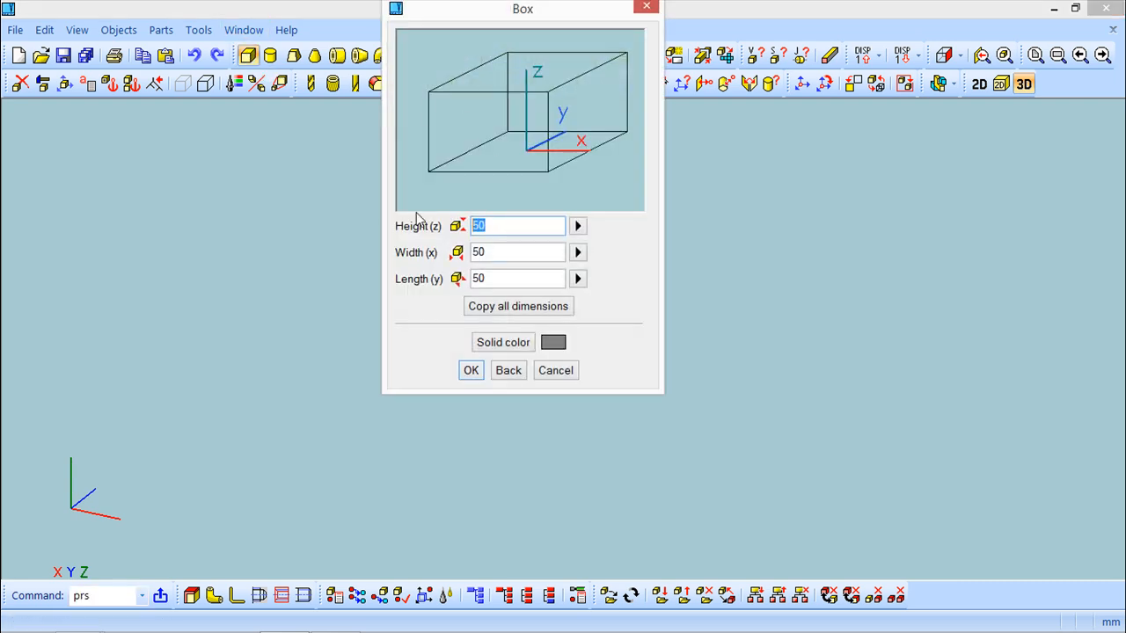
key("Tab")
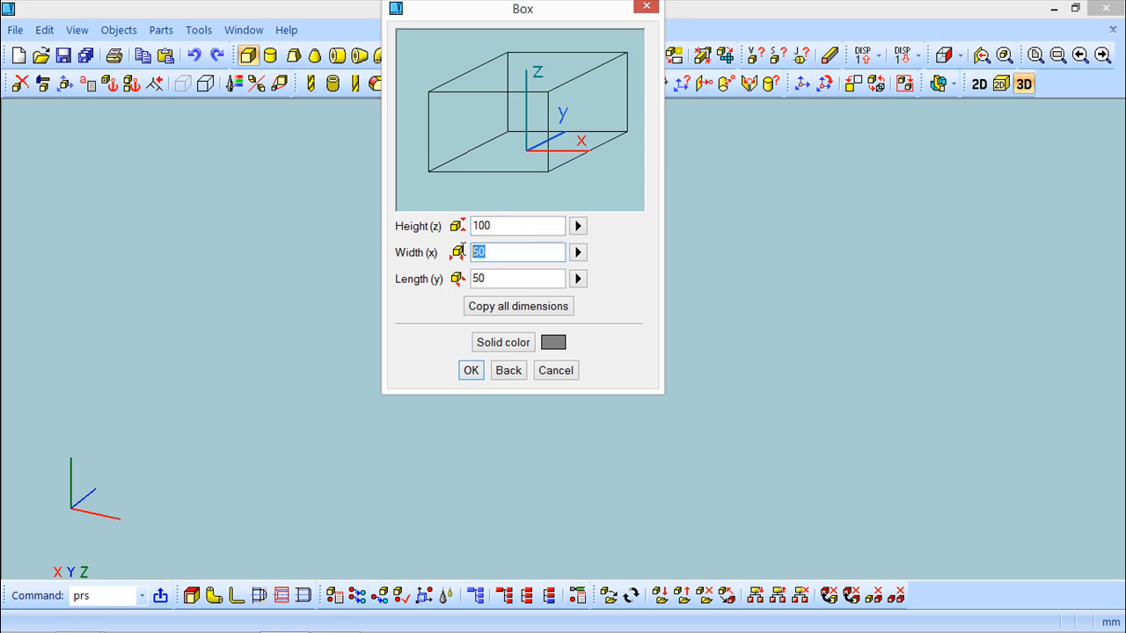
type("100")
key("Tab")
type("1")
left_click(487, 347)
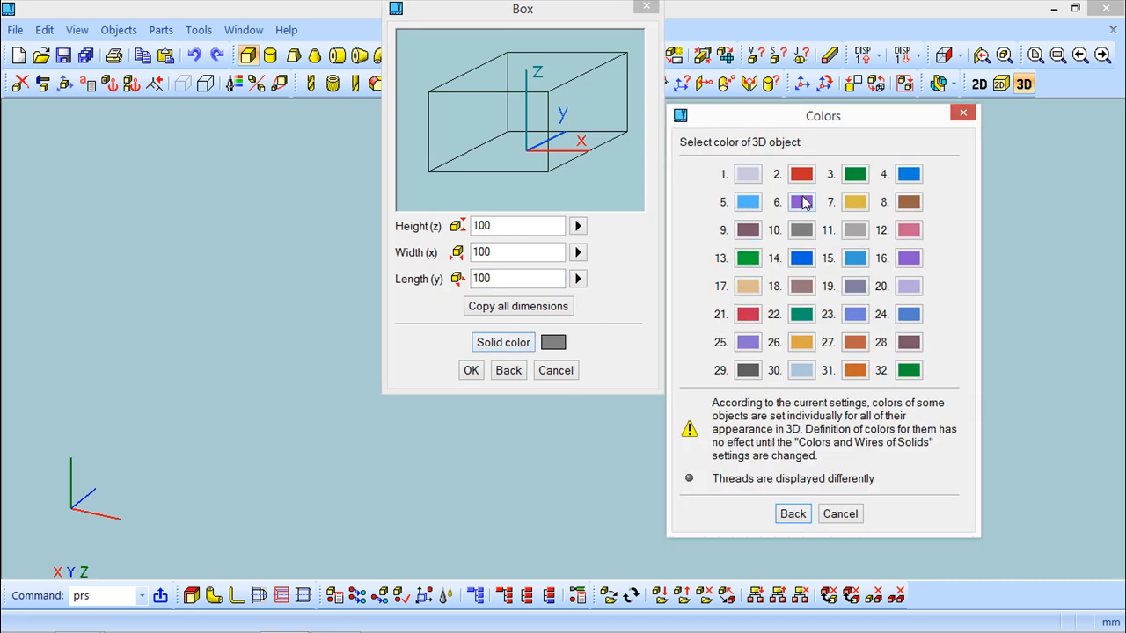
left_click(748, 204)
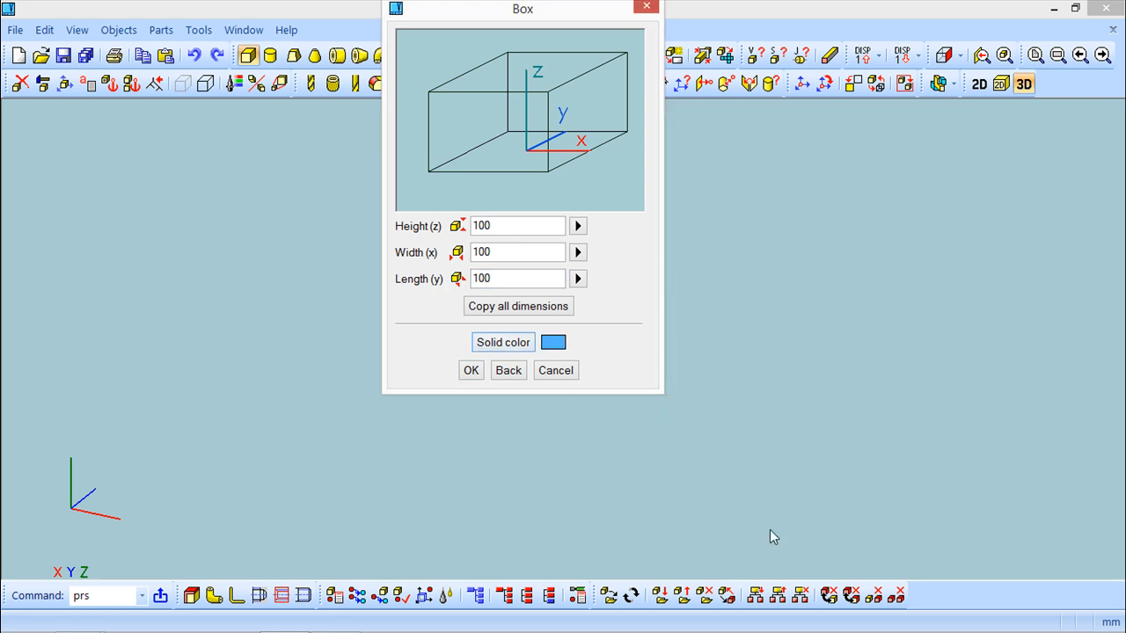
left_click(468, 370)
Set the new box's insertion point to the midpoint of its bottom edge on the positive X side
middle_click_drag(600, 374, 545, 384)
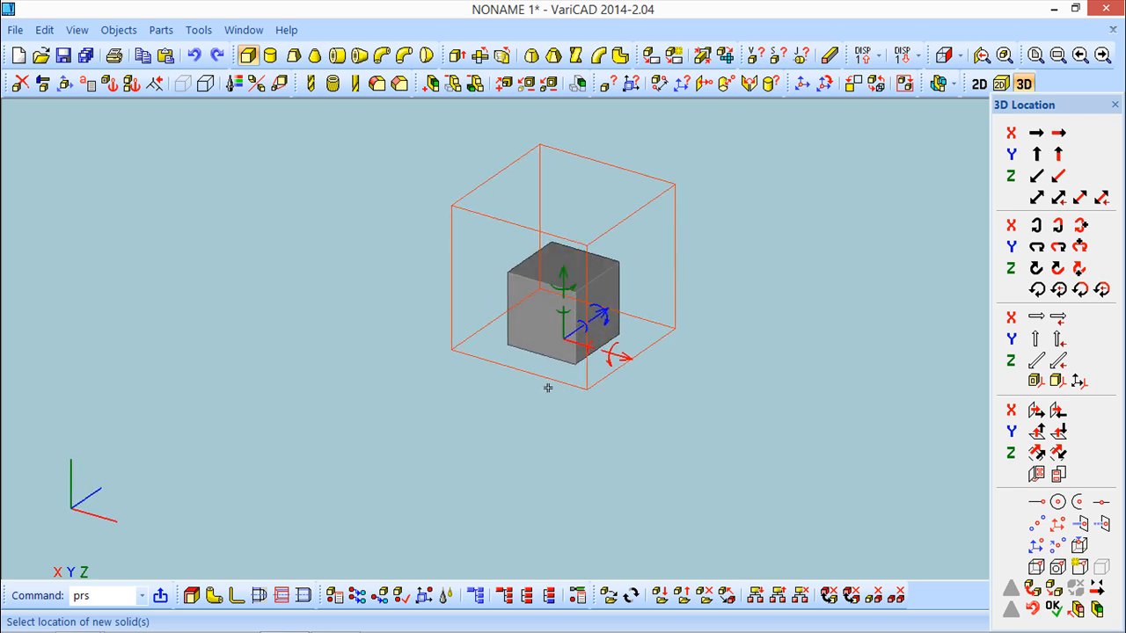
left_click(1079, 544)
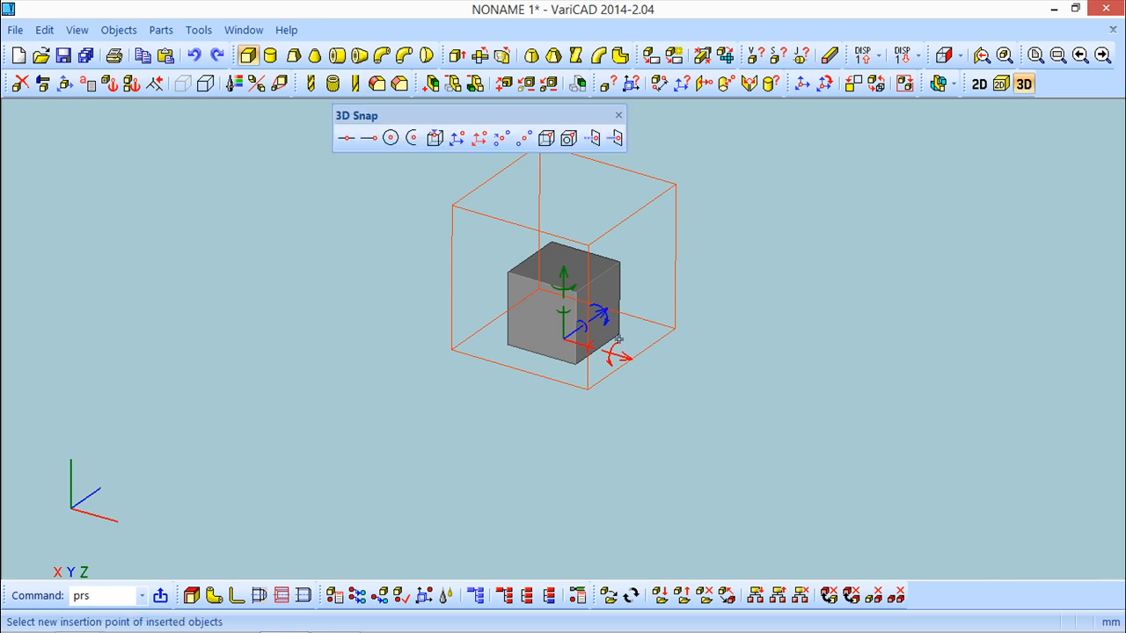
left_click(632, 361)
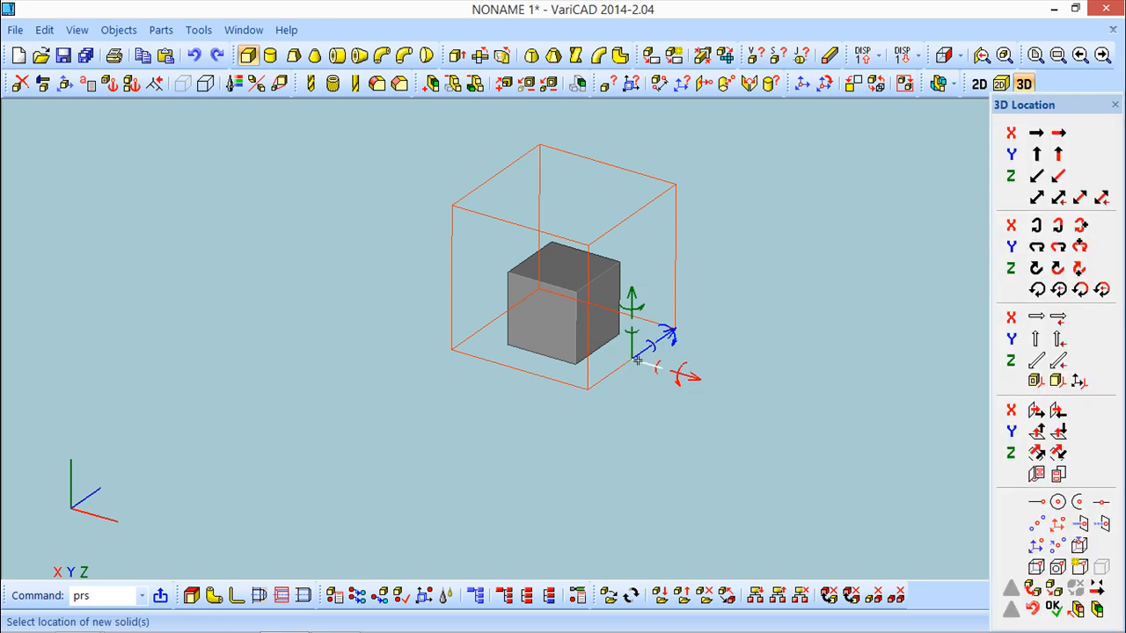
Translate the large box in the negative X direction so its side face cuts through the small box, and confirm its location
left_click(694, 376)
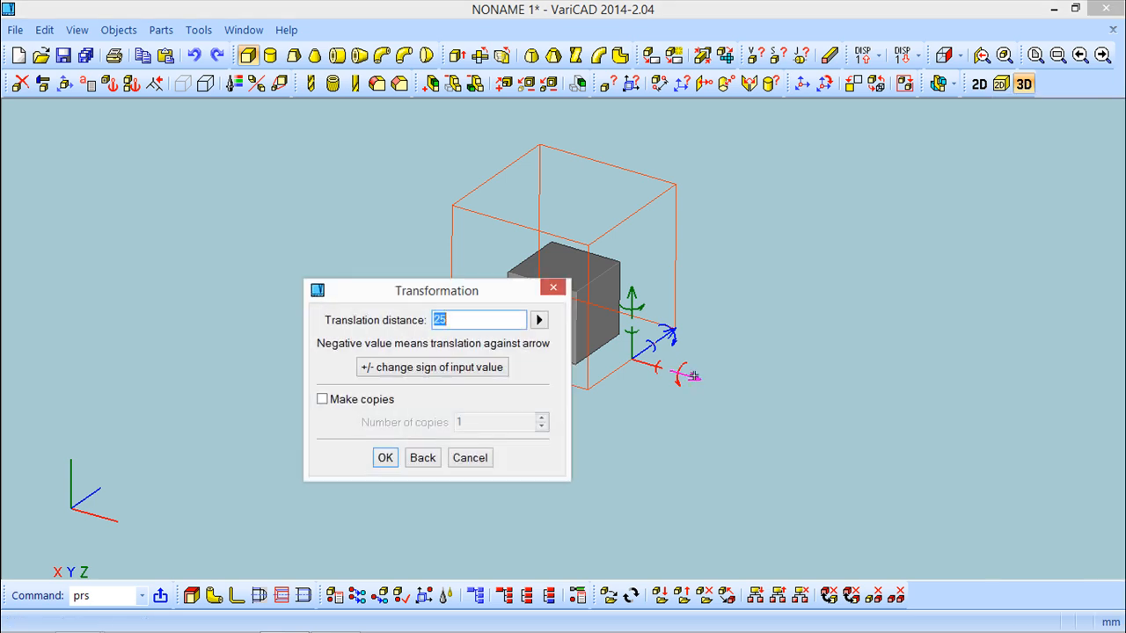
left_click(479, 369)
left_click(384, 457)
mouse_move(546, 502)
middle_mouse_down()
mouse_move(561, 474)
mouse_move(553, 509)
middle_mouse_up()
left_click_drag(576, 328, 555, 373)
middle_click_drag(625, 460, 678, 473)
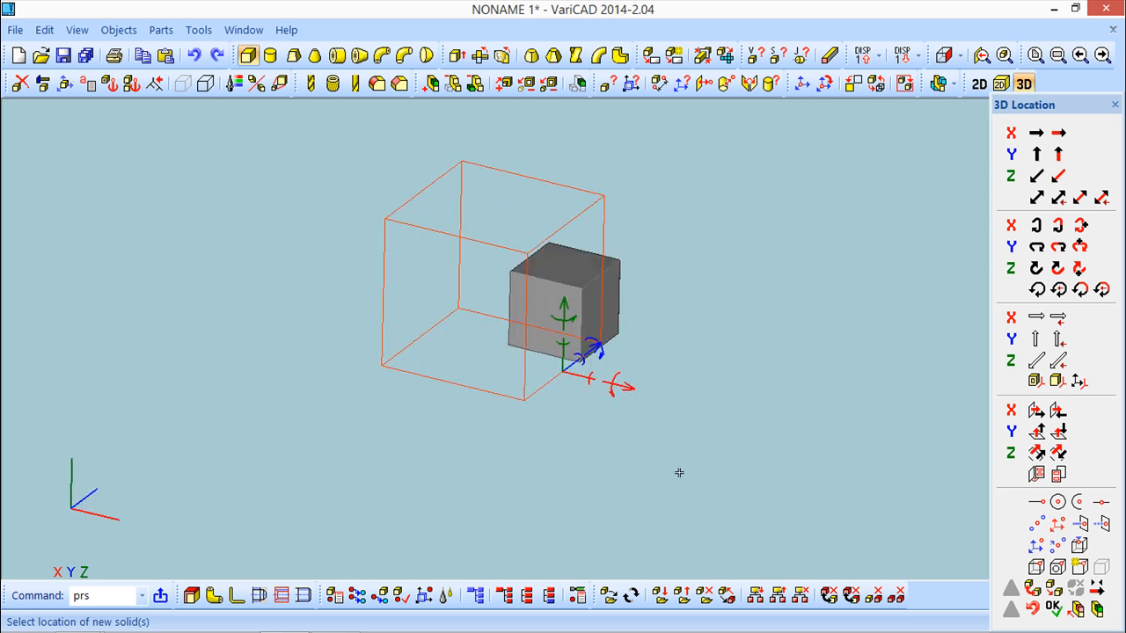
left_click(1054, 607)
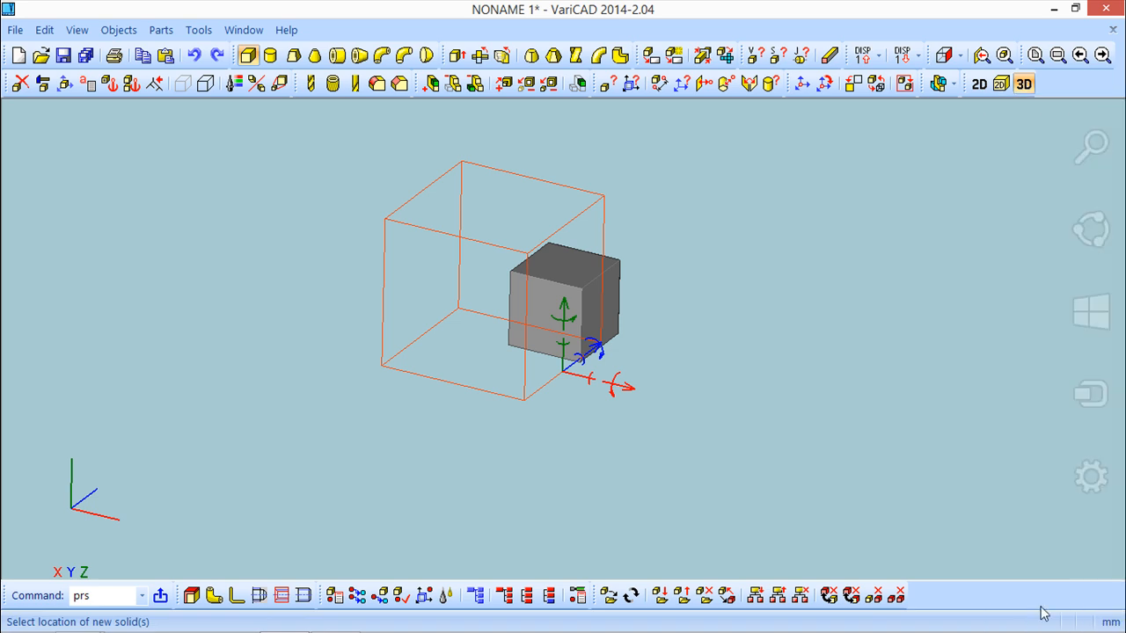
middle_click_drag(638, 414, 622, 433)
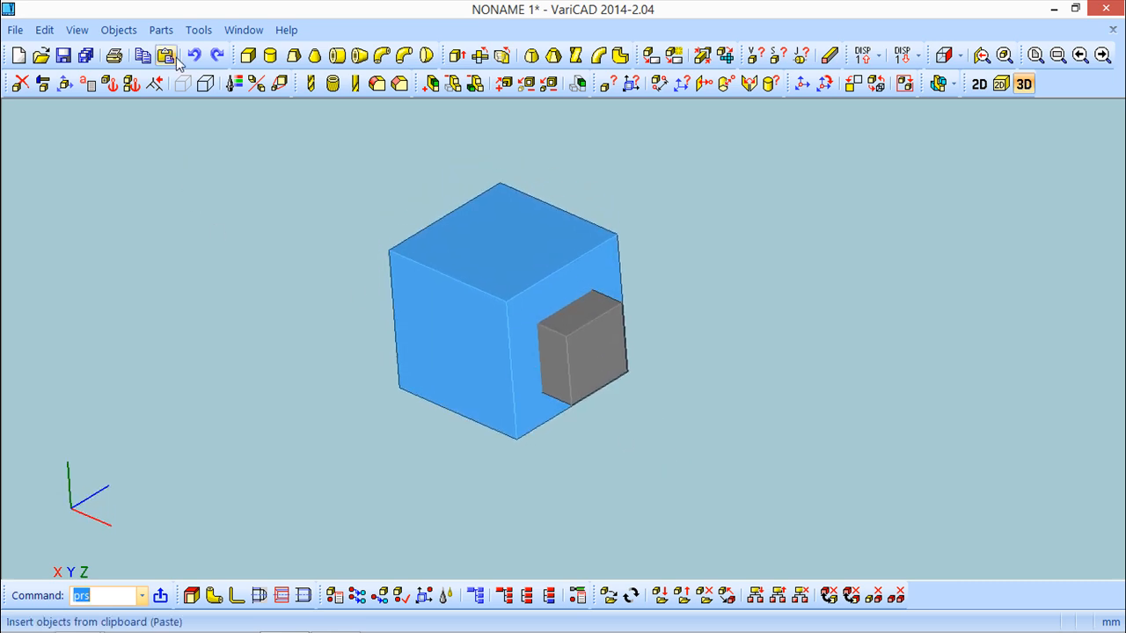
Open 3D Section Management and create a new section named Section A-A
left_click(123, 31)
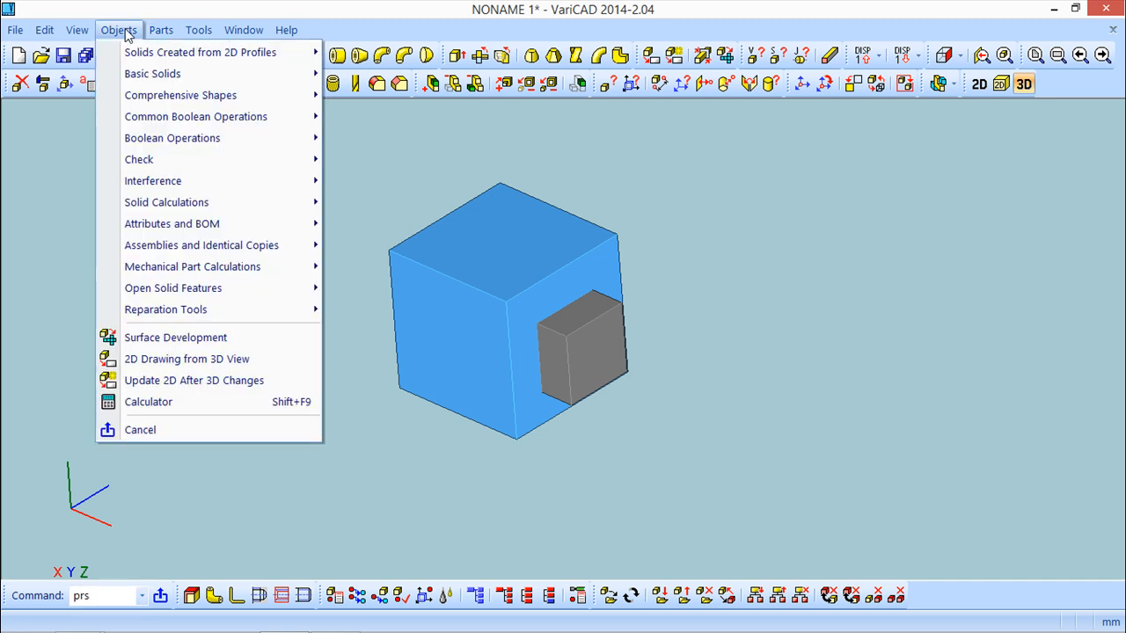
mouse_move(199, 30)
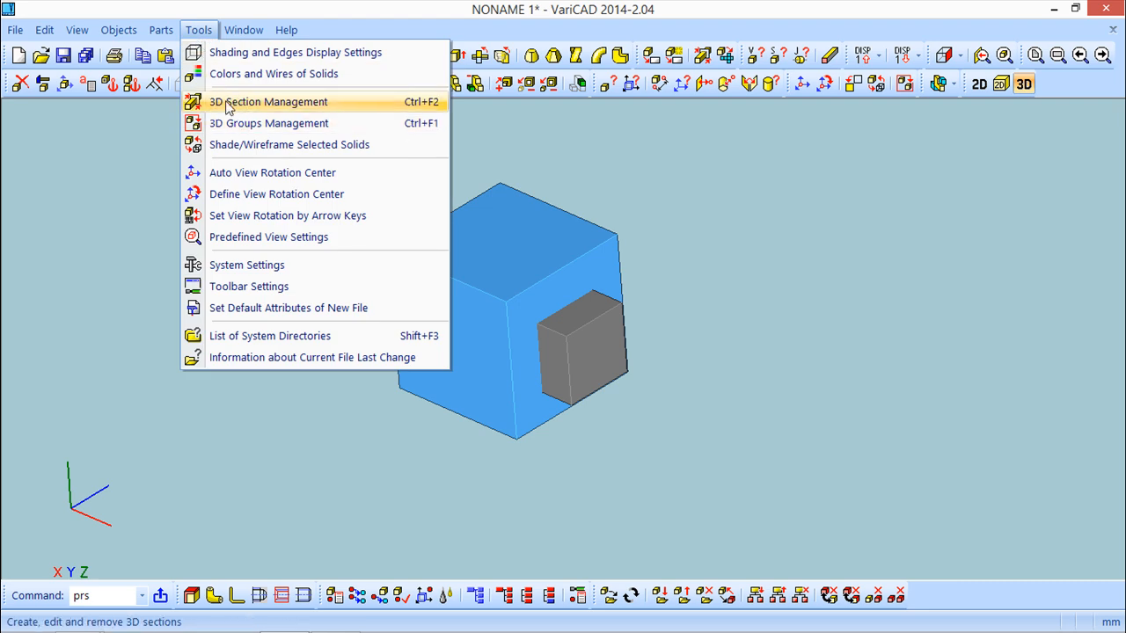
left_click(297, 104)
left_click_drag(315, 19, 831, 143)
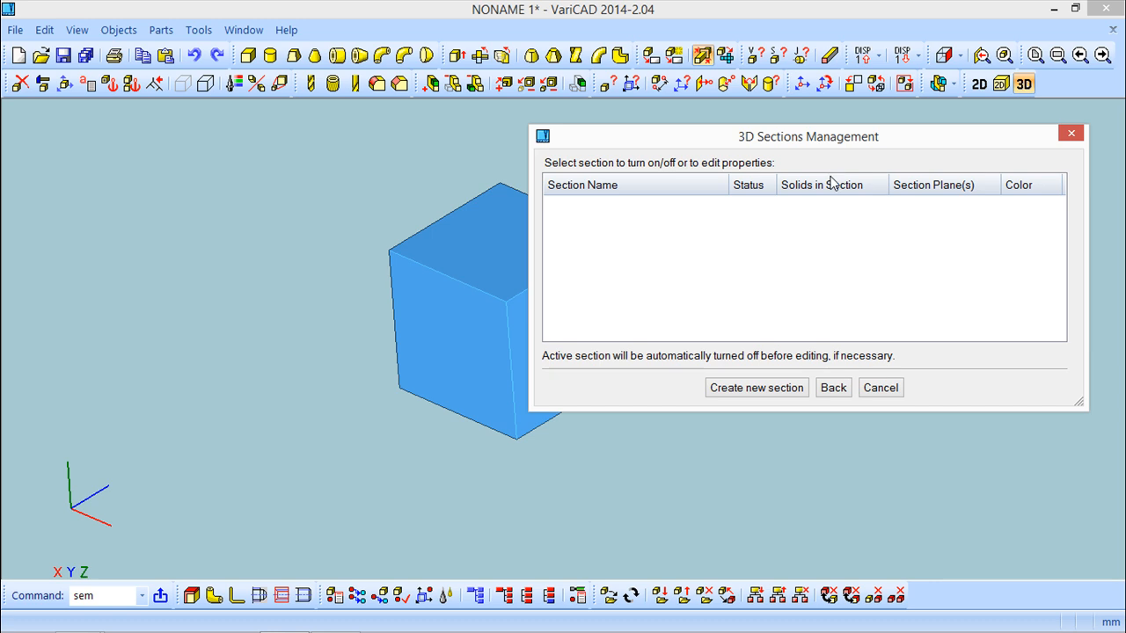
left_click(756, 388)
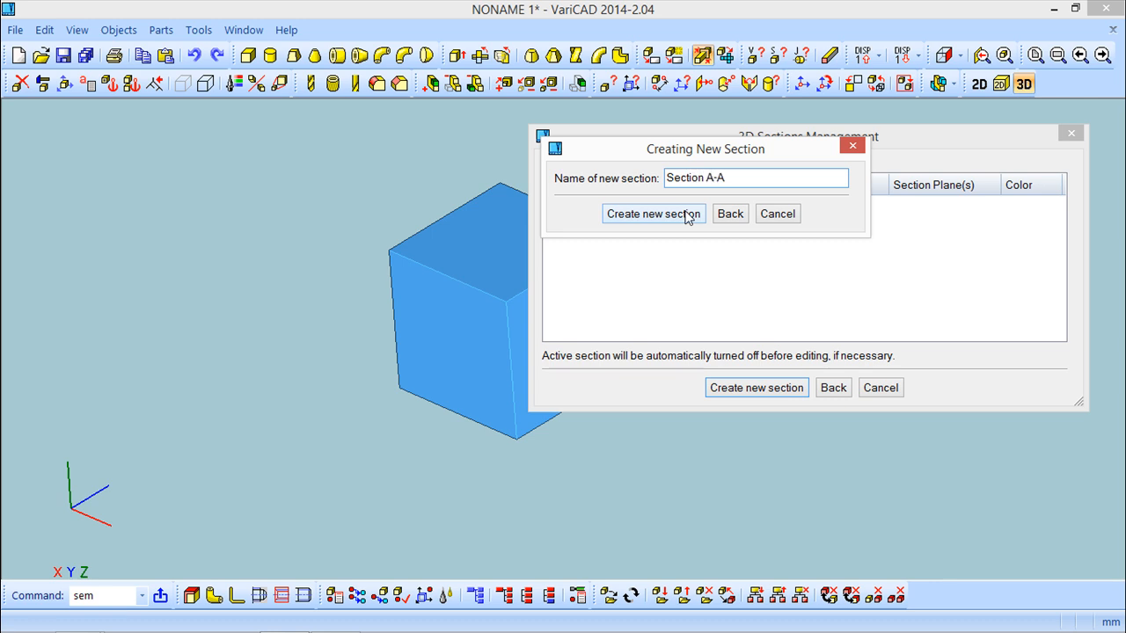
left_click(664, 216)
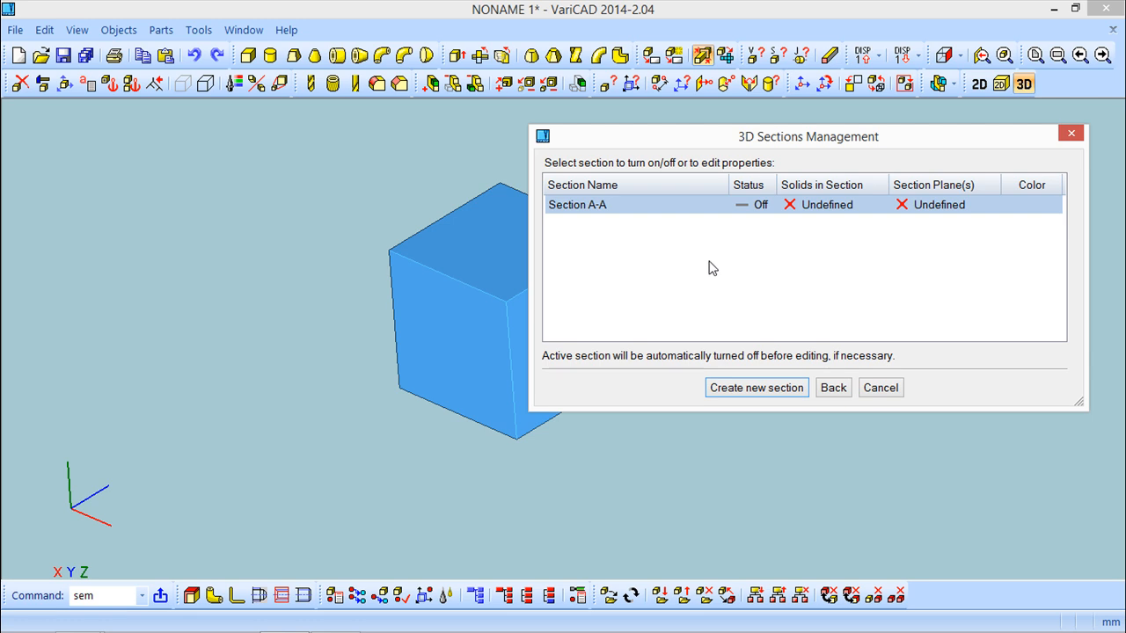
Add the small grey box as the solid to be cut in Section A-A
left_click_drag(813, 149, 722, 385)
middle_click_drag(664, 281, 723, 224)
left_click_drag(723, 376, 233, 324)
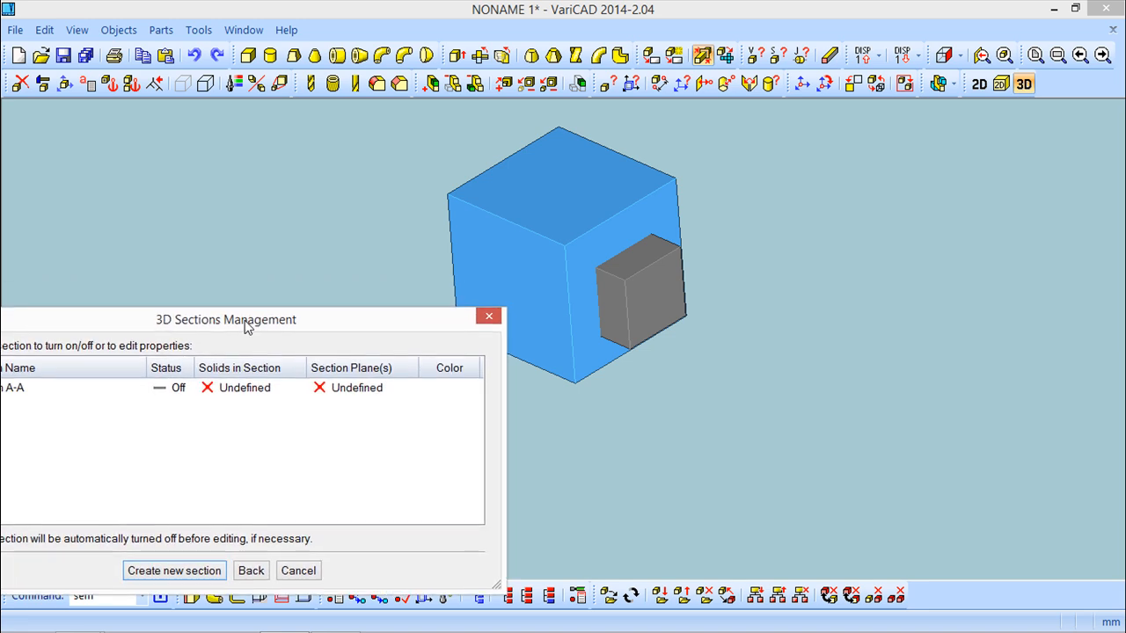
right_click(242, 391)
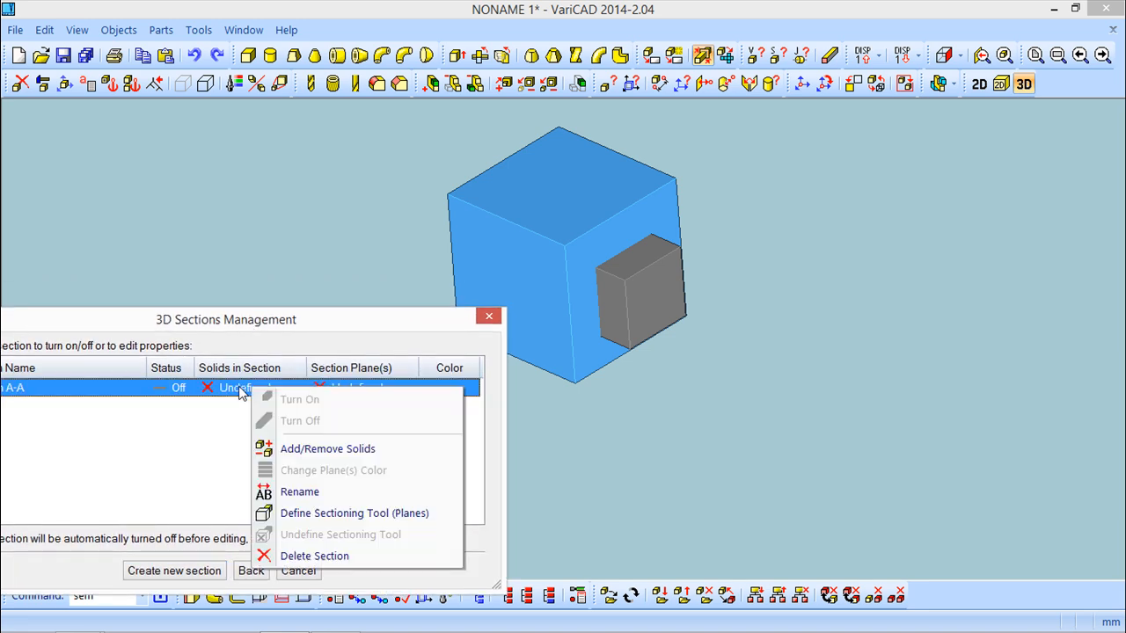
left_click(325, 449)
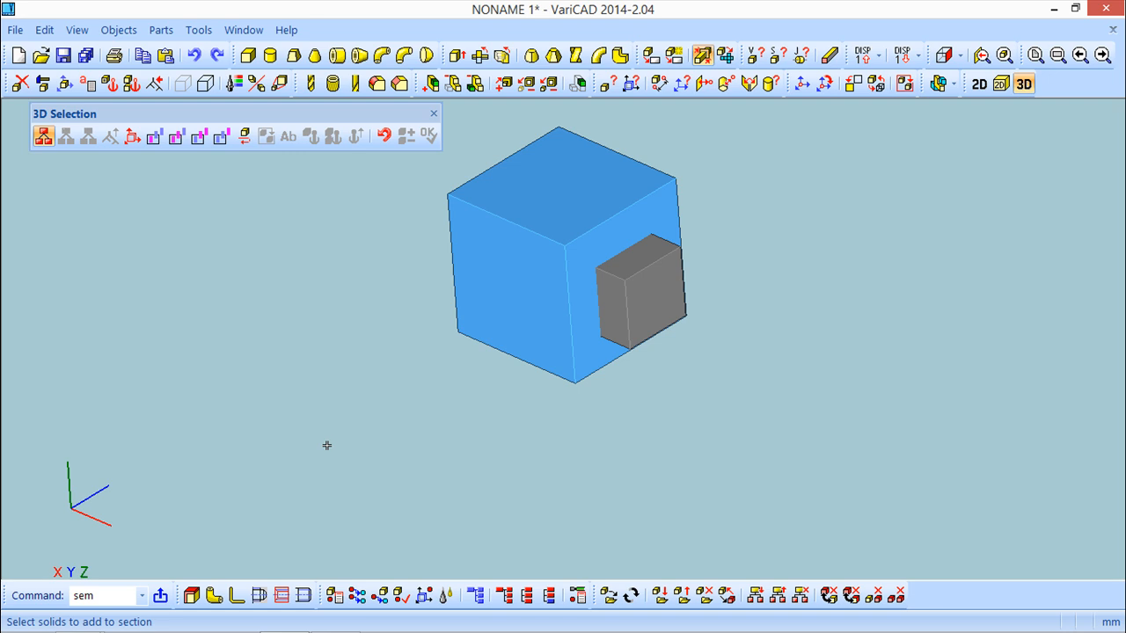
left_click(646, 293)
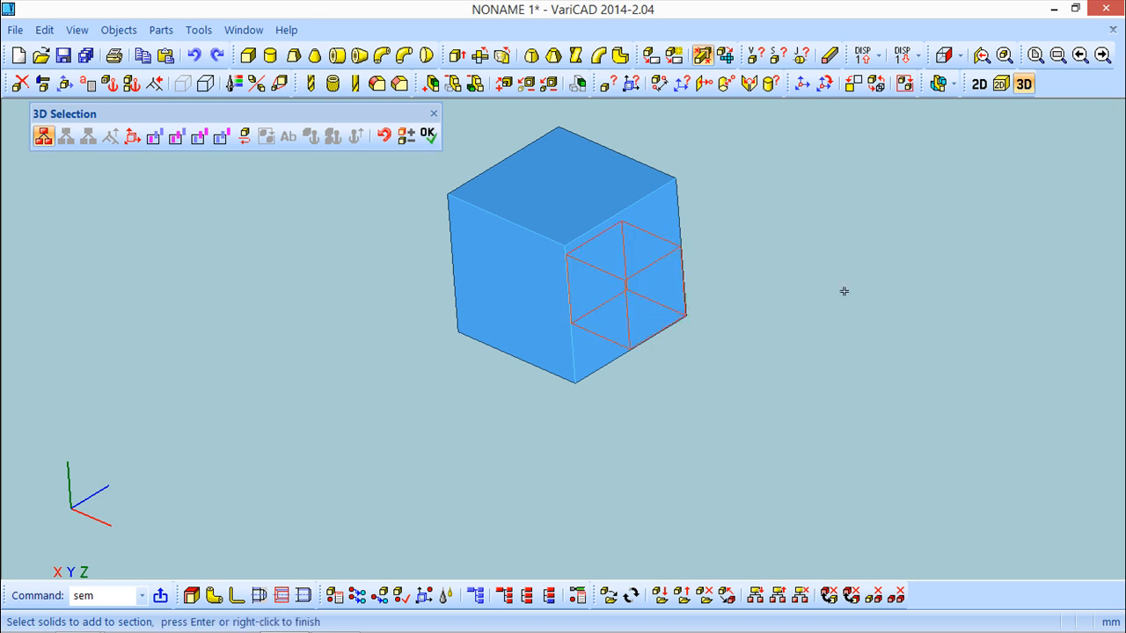
left_click(426, 133)
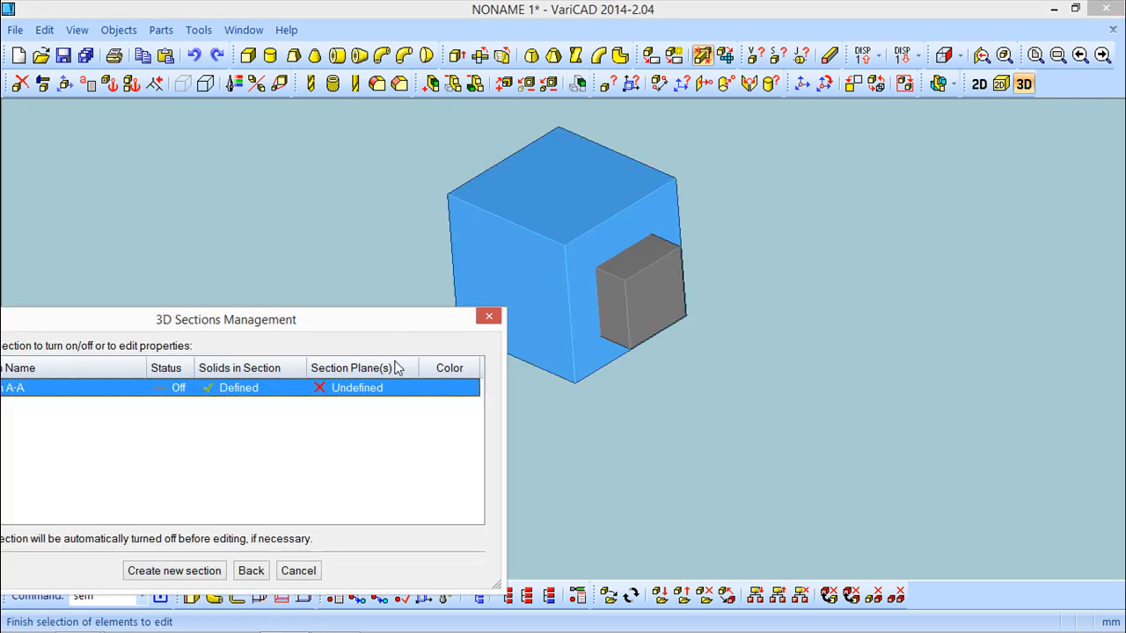
Define the large blue box as the sectioning tool for Section A-A
right_click(356, 395)
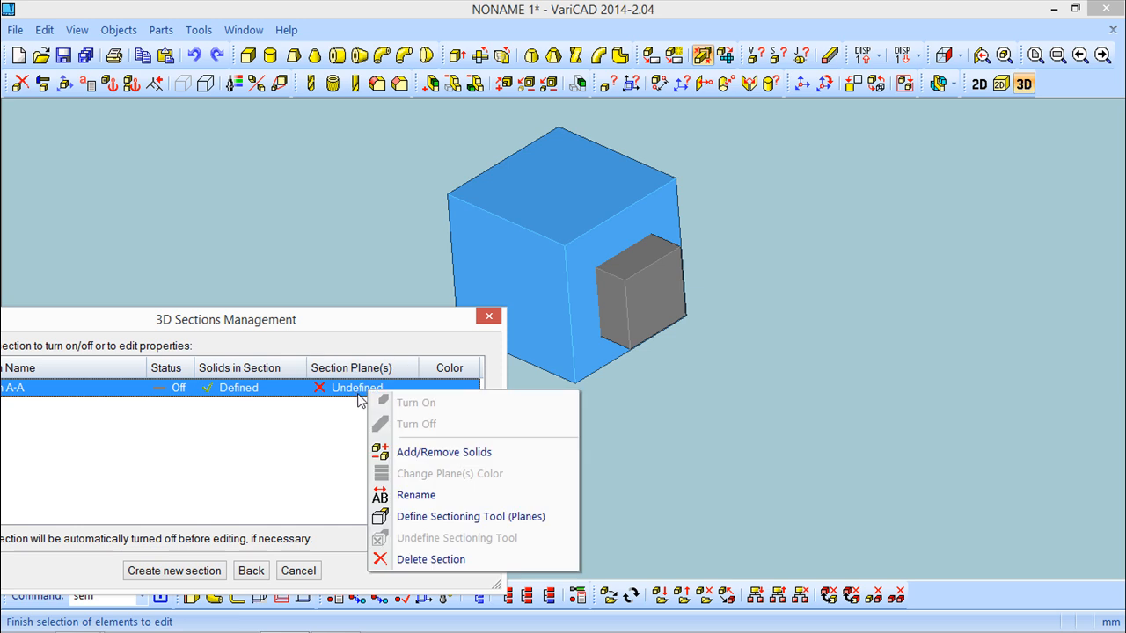
left_click(498, 518)
left_click(588, 254)
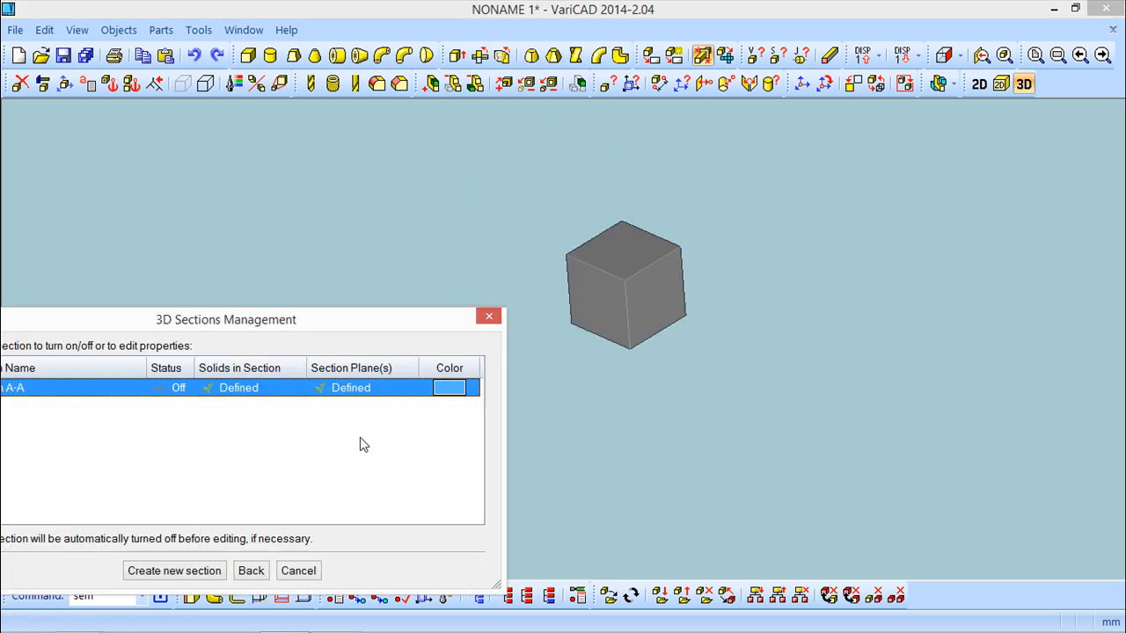
Change the plane color of Section A-A to red, color 2
left_click_drag(356, 333, 408, 227)
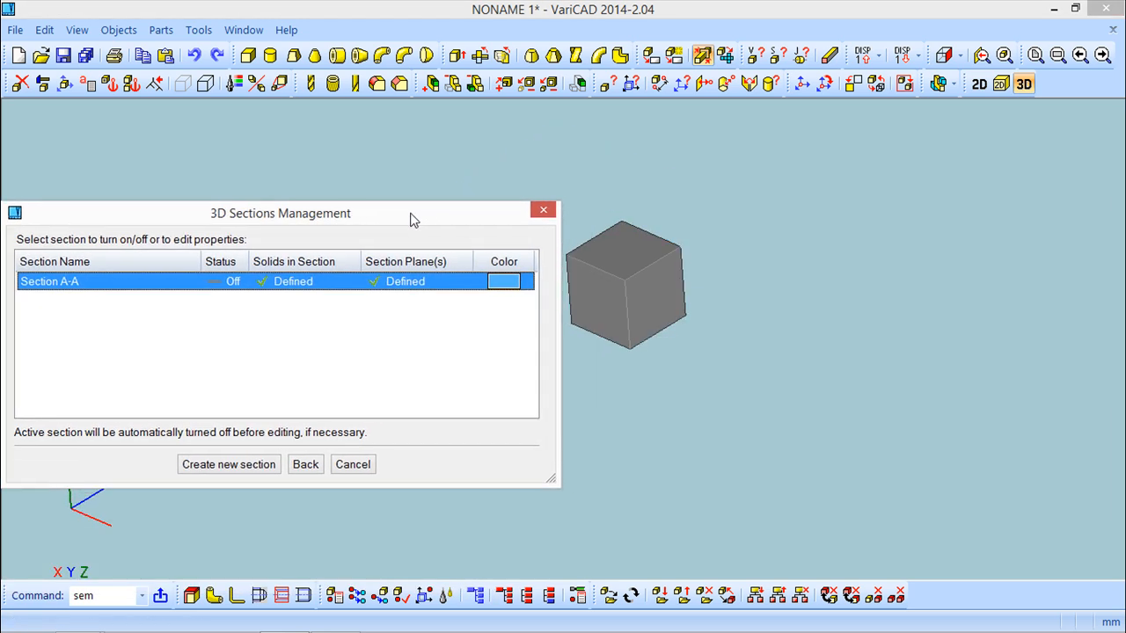
right_click(498, 291)
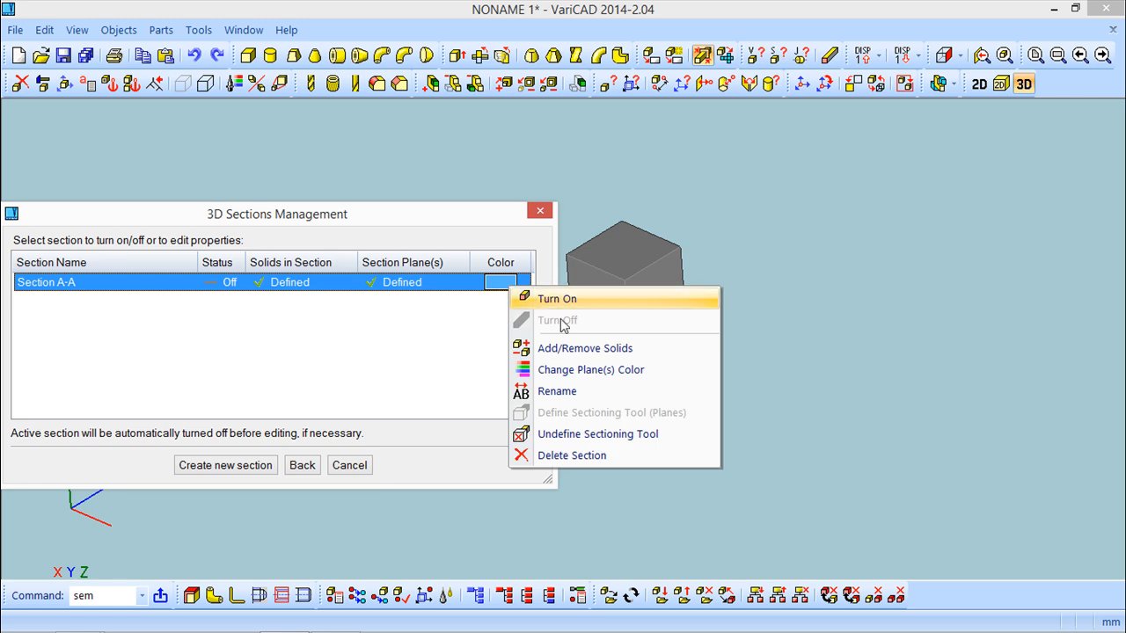
left_click(598, 377)
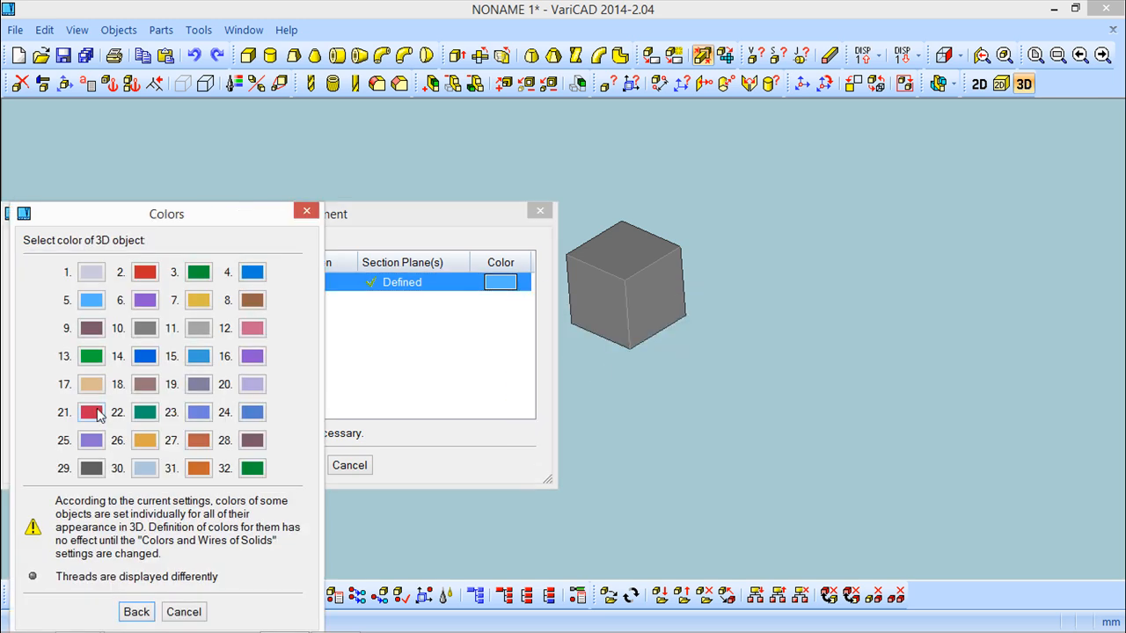
left_click(145, 272)
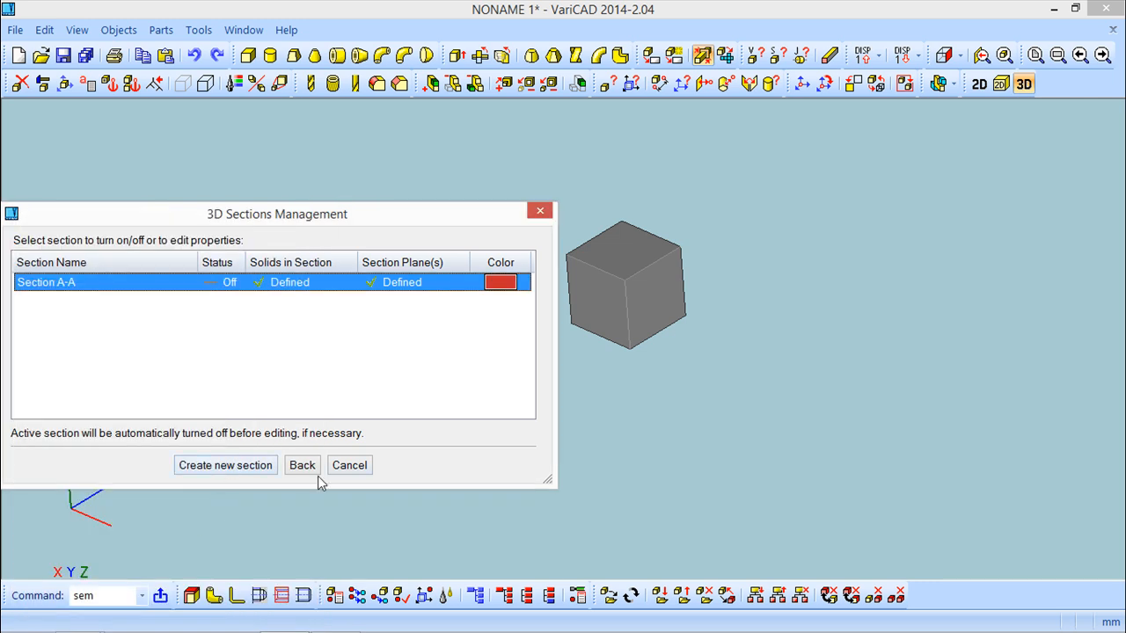
Turn on Section A-A, close section management, and show the red cut face of the small box
right_click(217, 282)
left_click(277, 296)
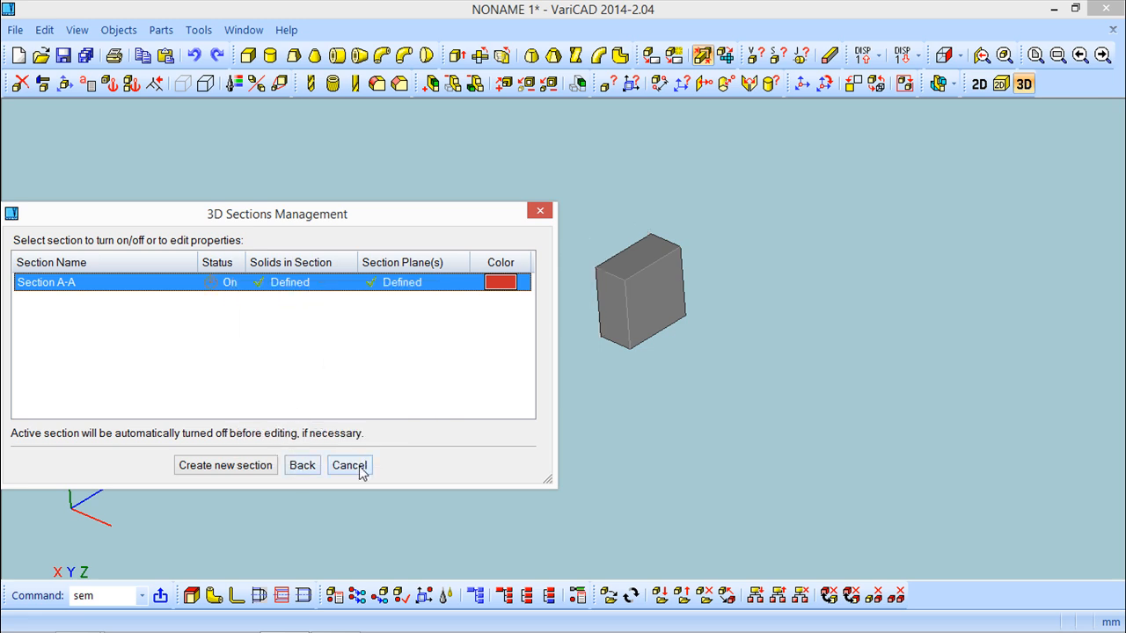
left_click(540, 211)
left_click_drag(538, 296, 621, 316)
middle_click_drag(621, 311, 571, 411)
scroll(588, 376, "up", 4)
scroll(570, 410, "up", 2)
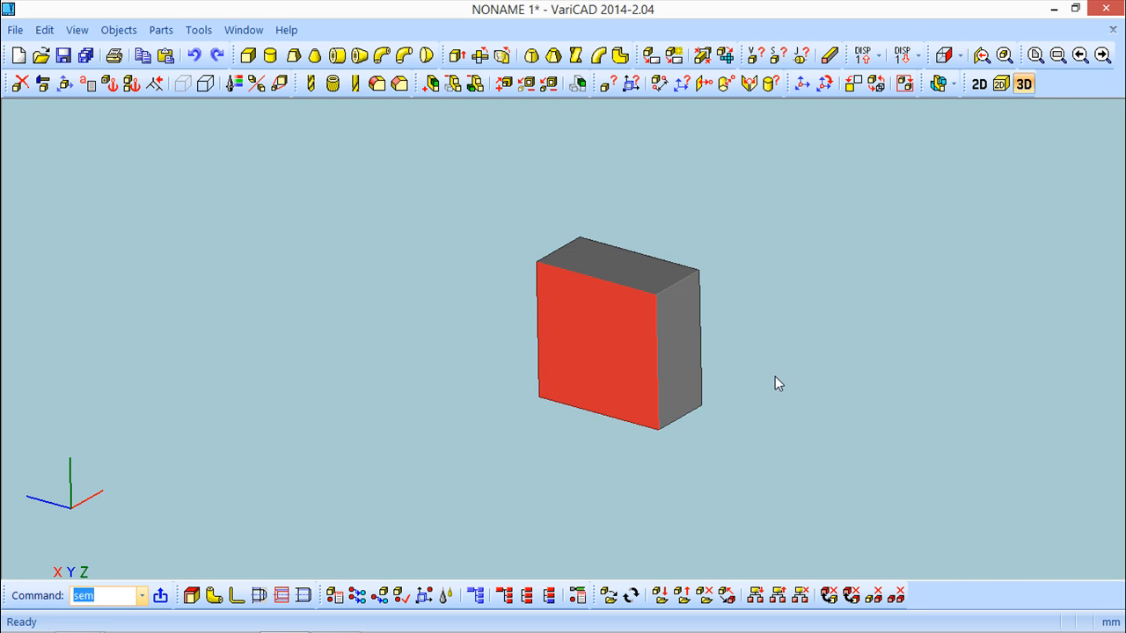
middle_click_drag(775, 377, 730, 332)
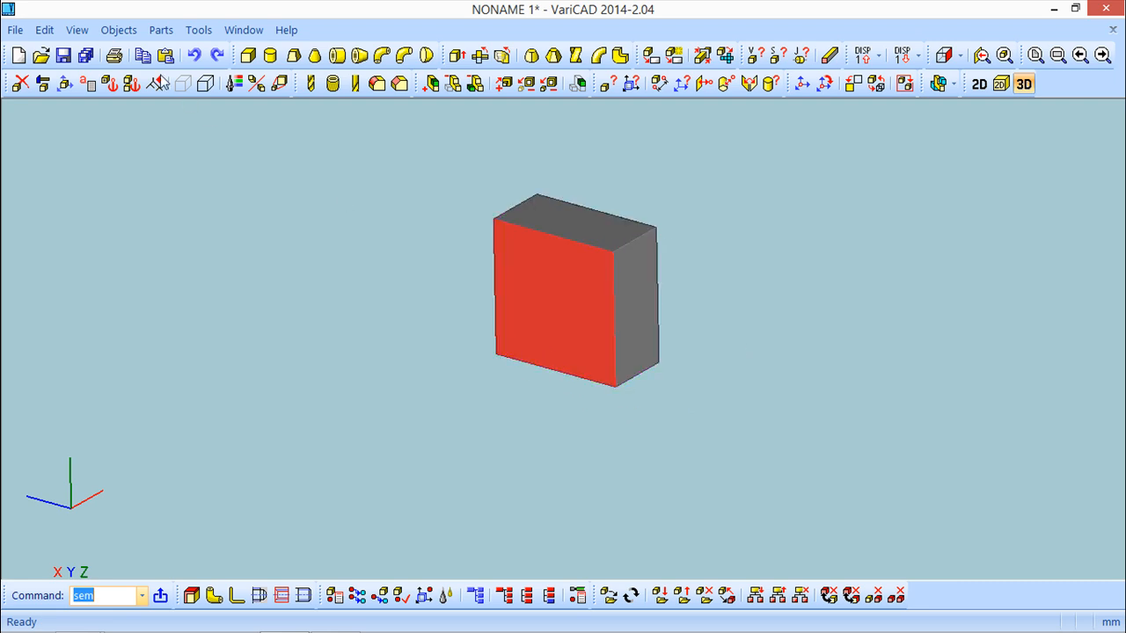
Create a 2D drawing from predefined views of all objects, adding the right, bottom and back views to the selection
left_click(121, 30)
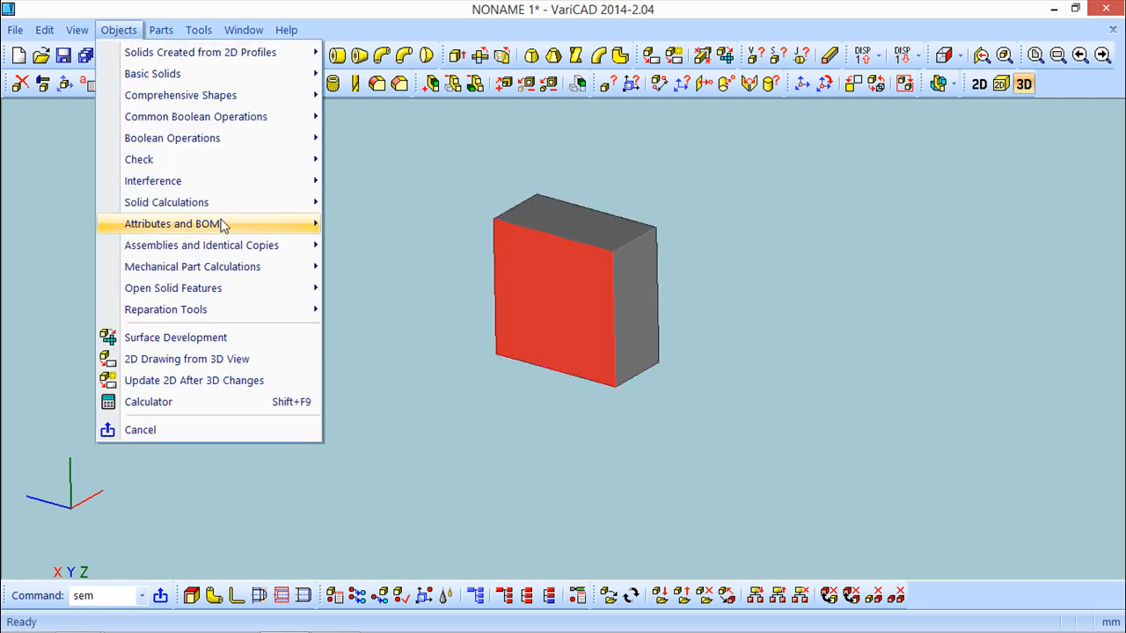
left_click(245, 364)
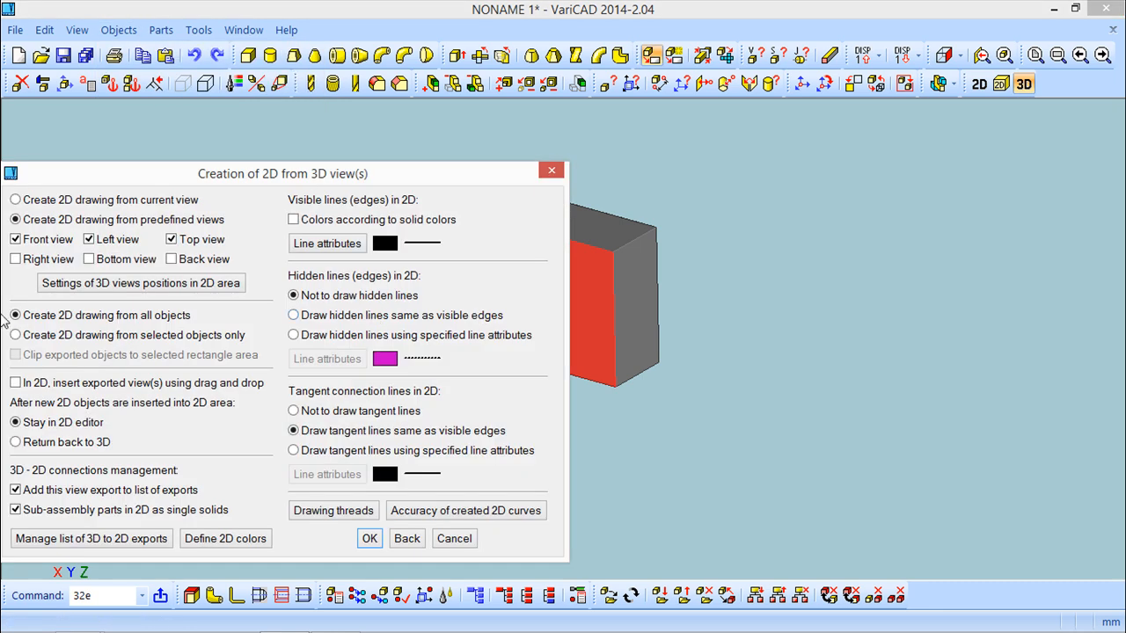
left_click(15, 260)
left_click(89, 259)
left_click(171, 259)
left_click(367, 540)
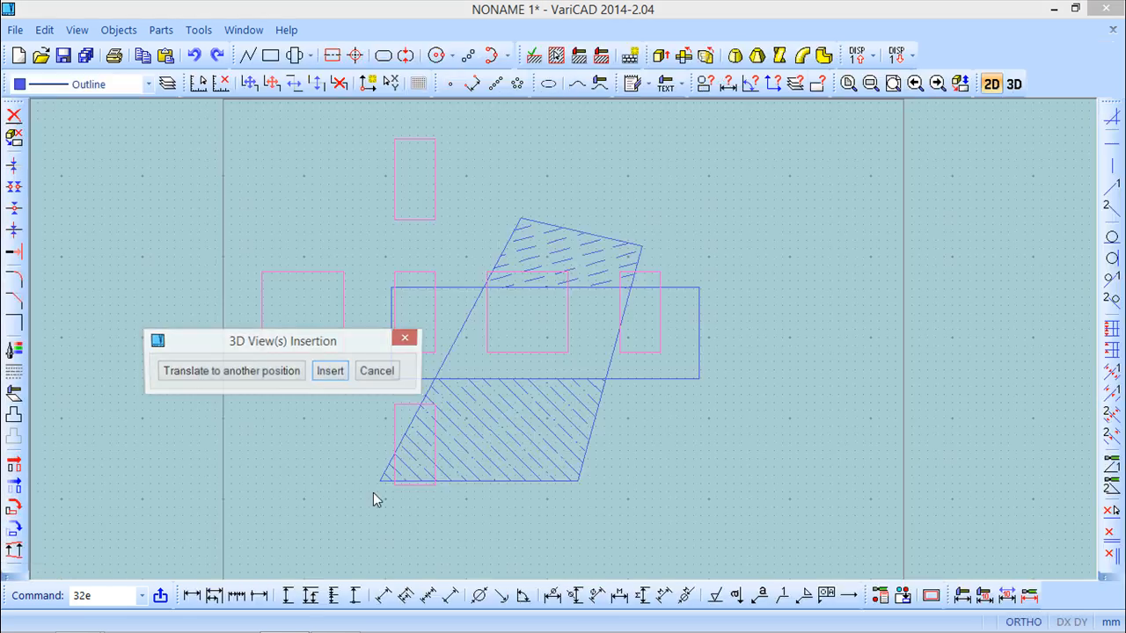
Translate the exported views up and to the right, clear of the hatched shapes, and insert them
left_click(194, 373)
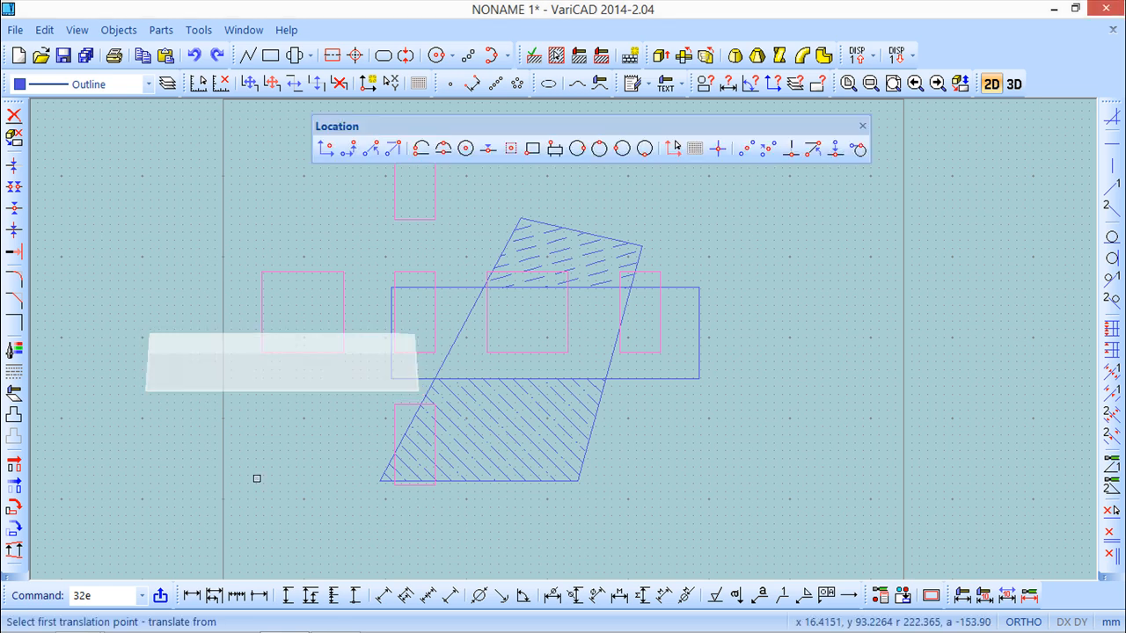
left_click(254, 476)
left_click(735, 282)
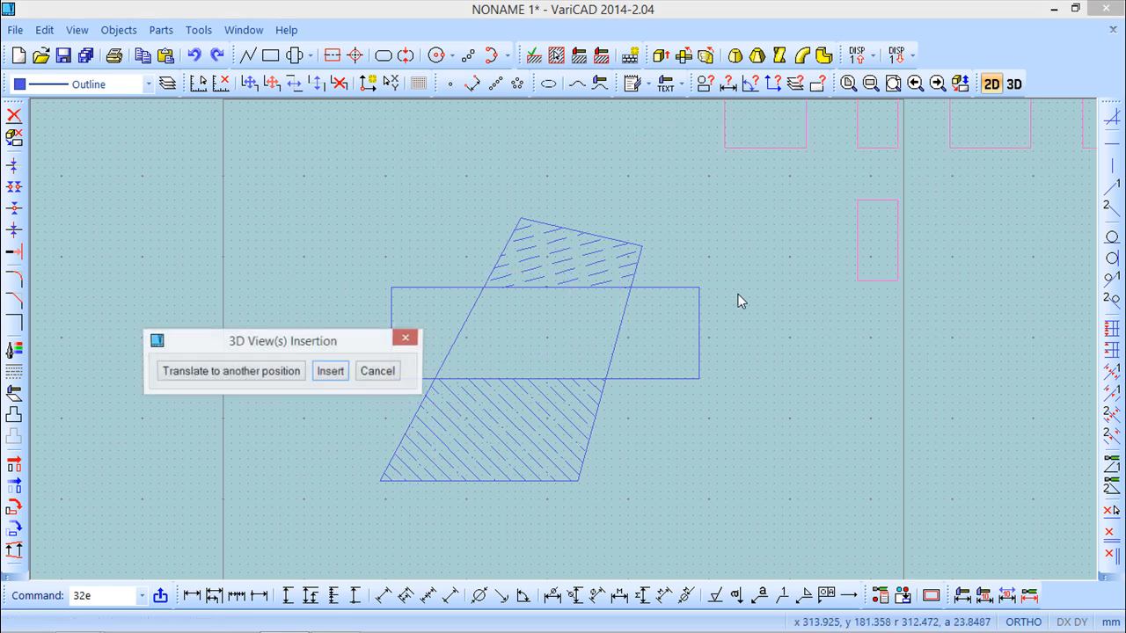
middle_click_drag(774, 353, 556, 549)
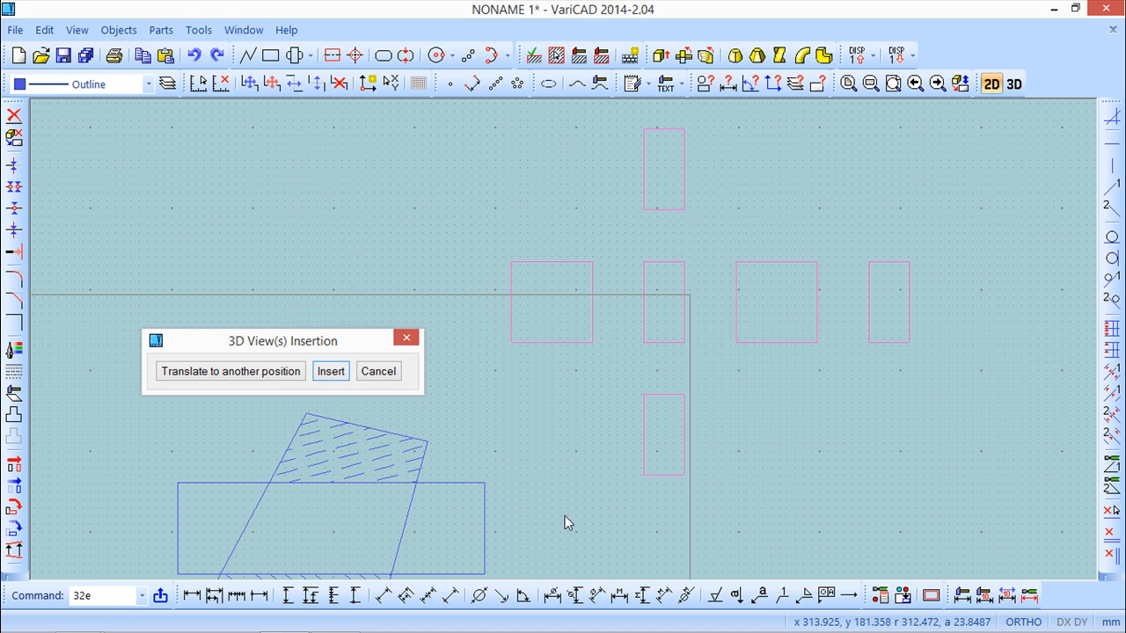
left_click(330, 371)
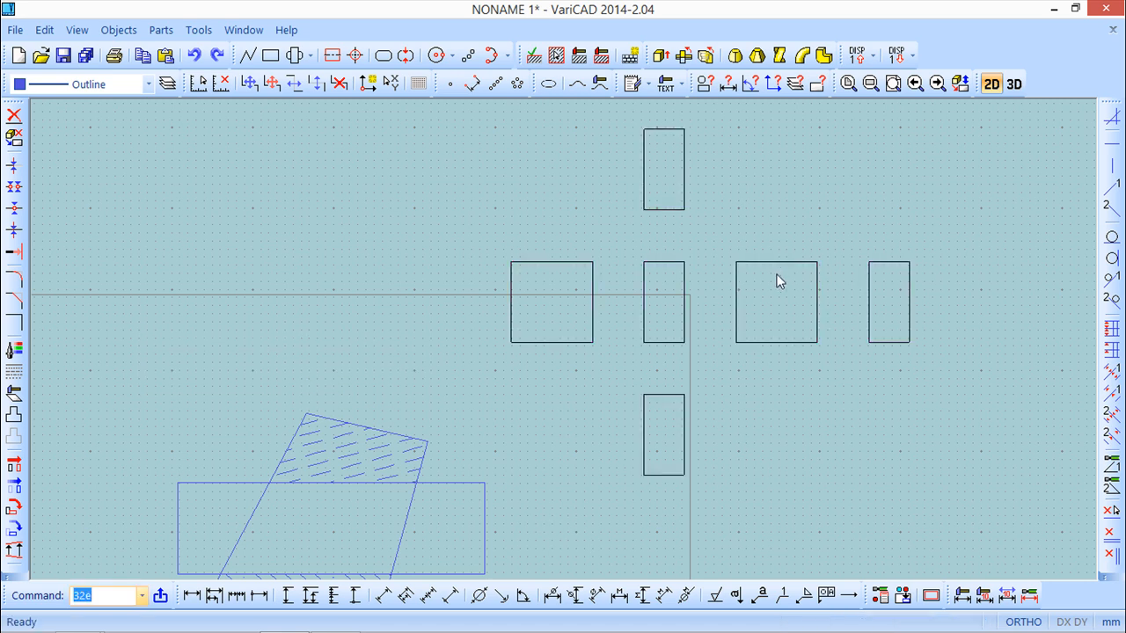
Hatch the square view to the right of the central view with the dashed-line pattern, using automatic boundary detection
left_click(119, 29)
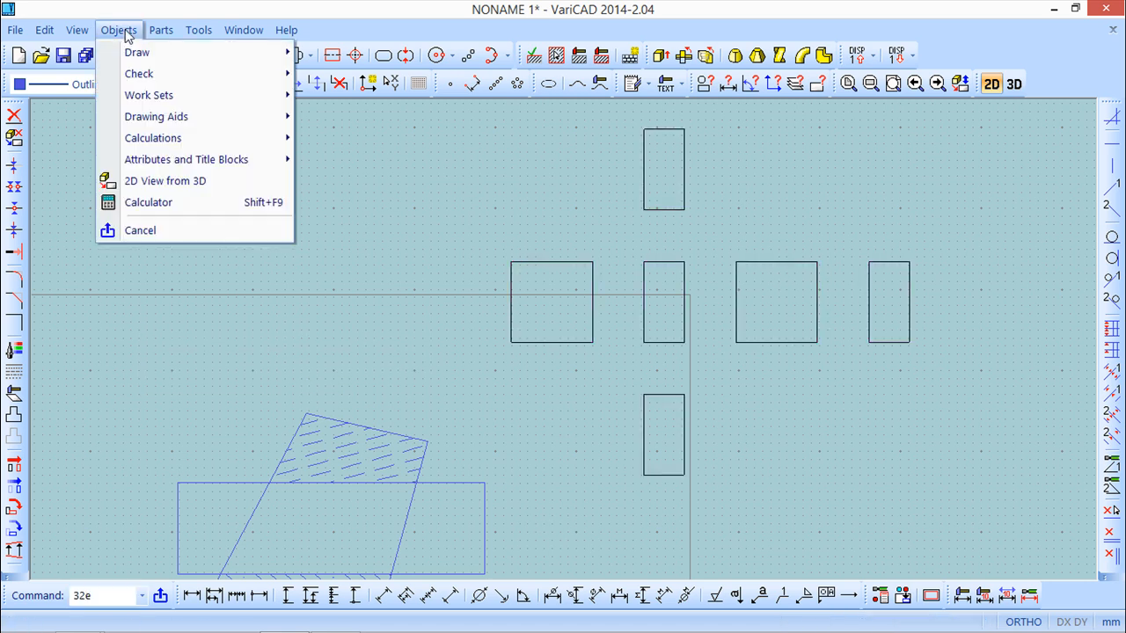
mouse_move(136, 51)
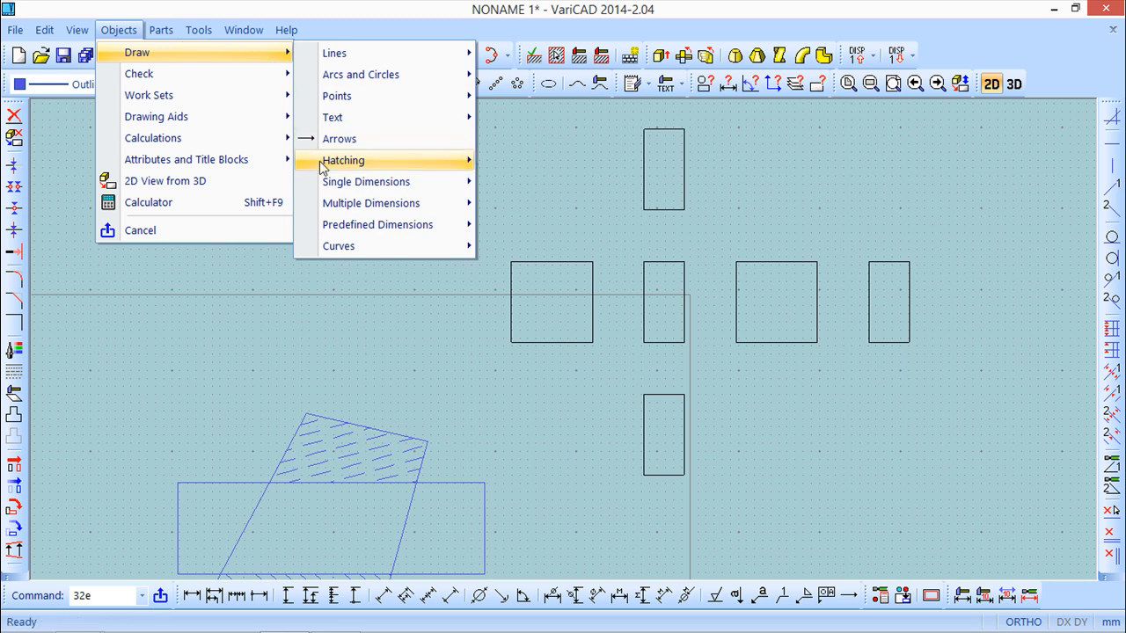
mouse_move(322, 167)
left_click(552, 186)
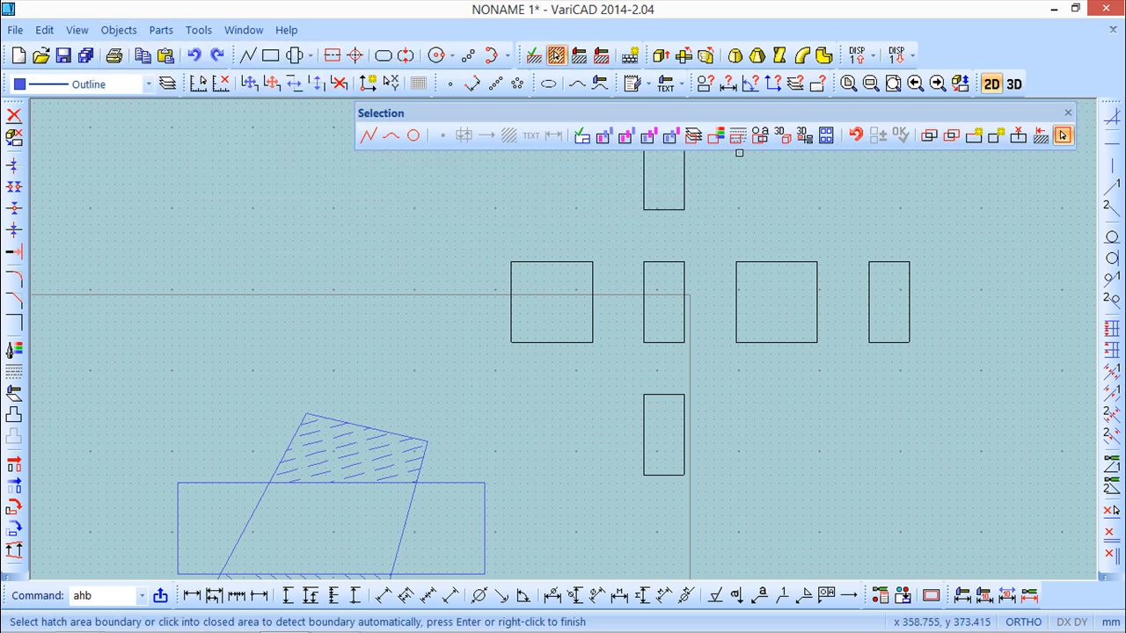
left_click(1040, 139)
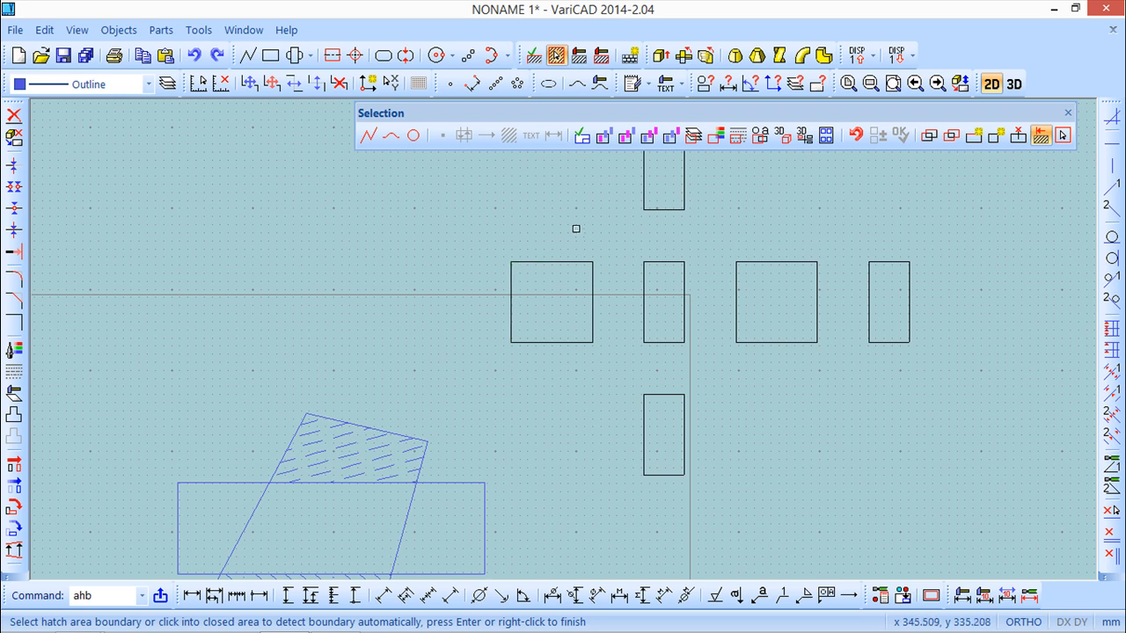
middle_click_drag(762, 197, 703, 256)
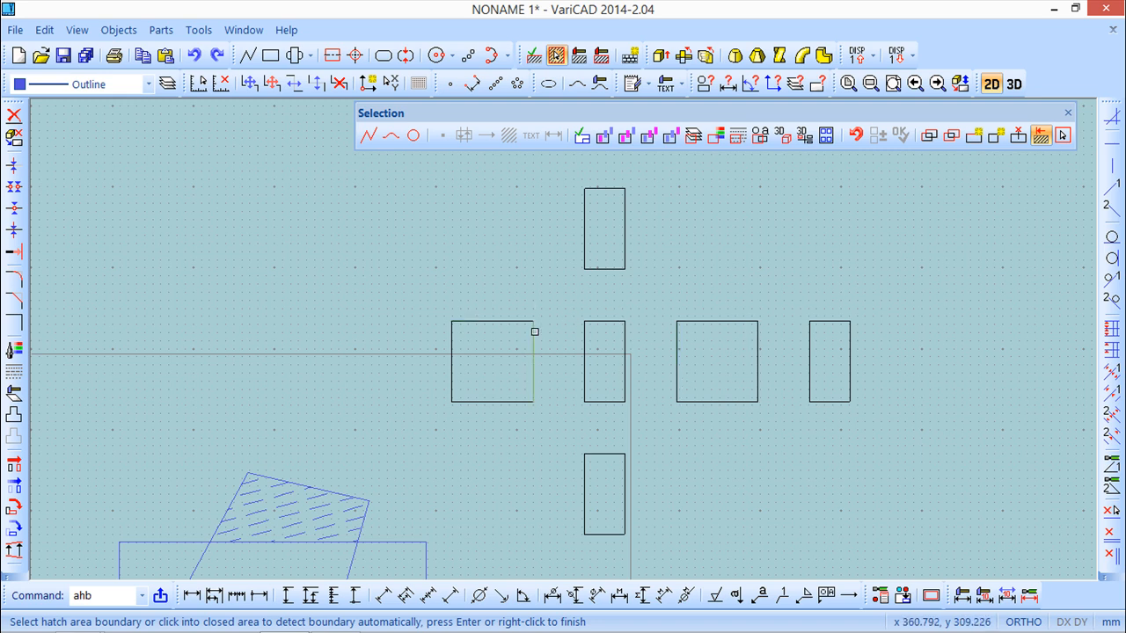
left_click(732, 321)
right_click(730, 272)
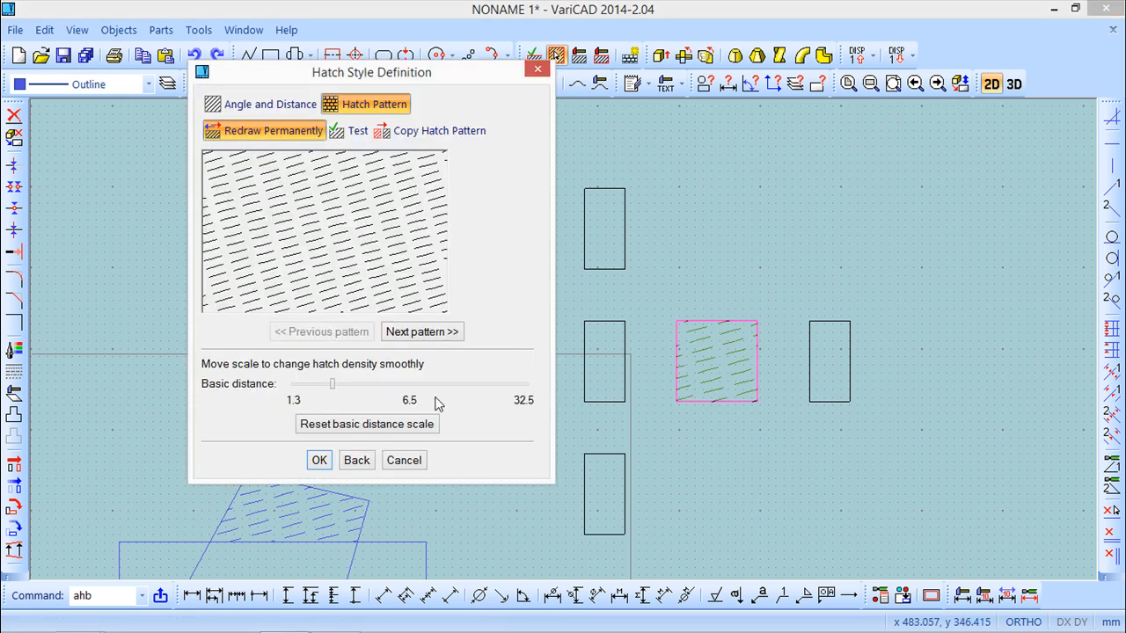
left_click(319, 460)
scroll(765, 392, "down", 1)
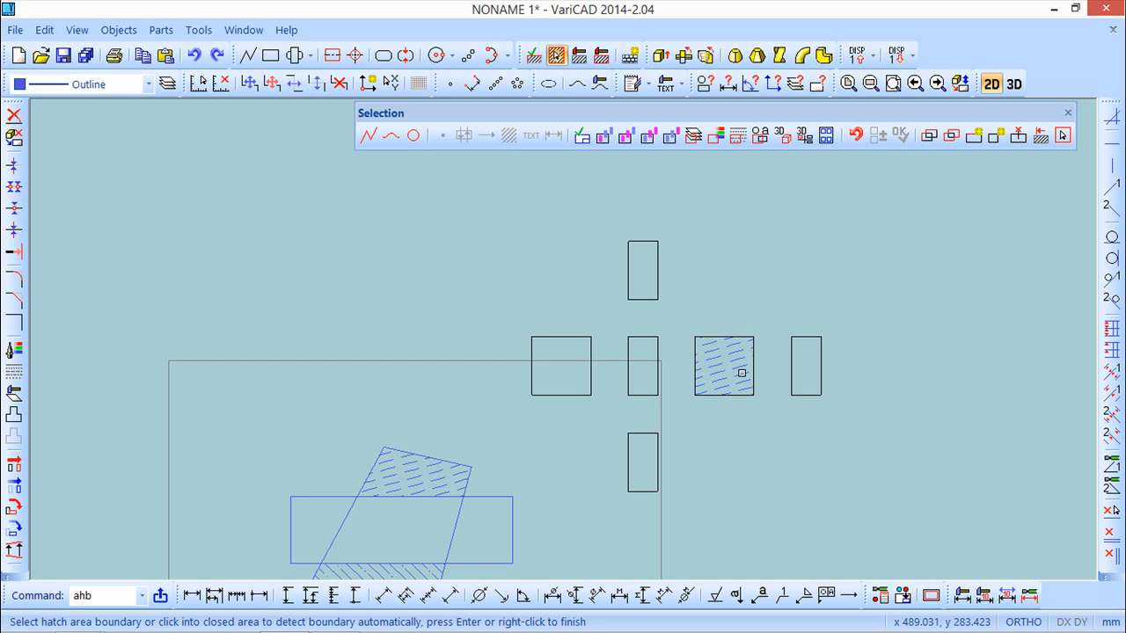
Return to 3D, create a 2D drawing from the current view of all objects, and insert it at the proposed position
left_click(1018, 88)
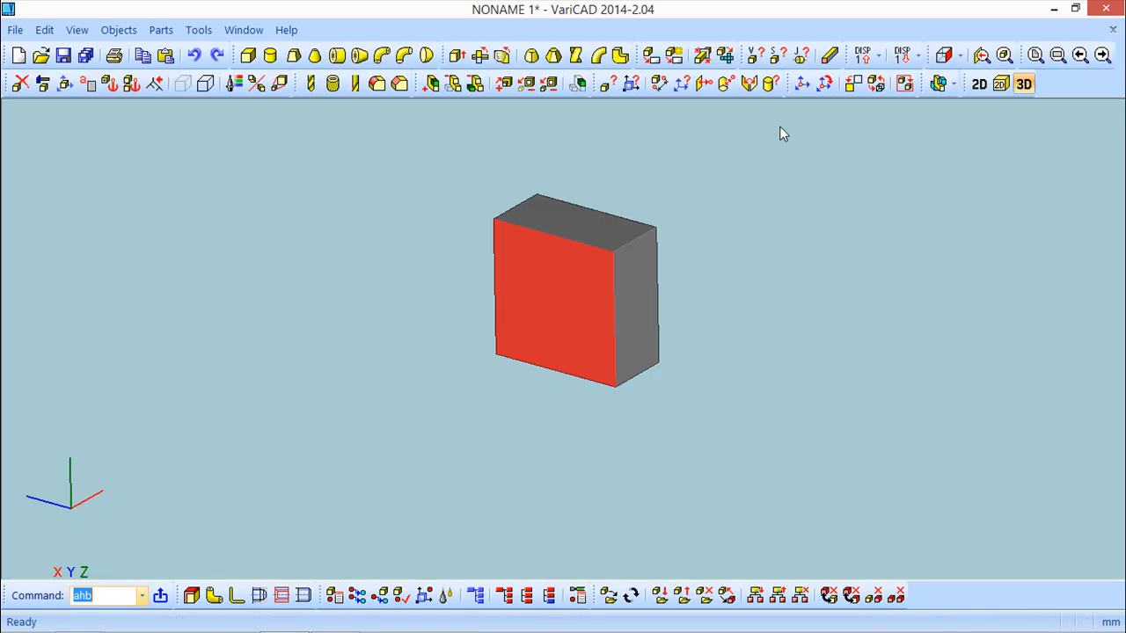
left_click(119, 30)
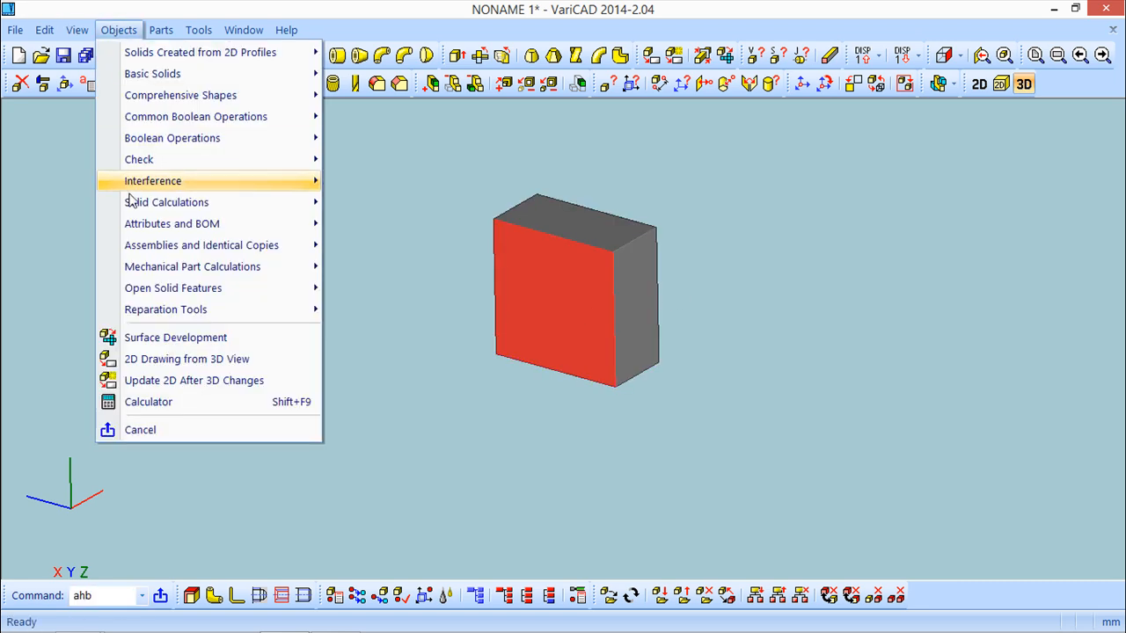
left_click(170, 361)
left_click_drag(163, 168, 199, 144)
left_click(51, 172)
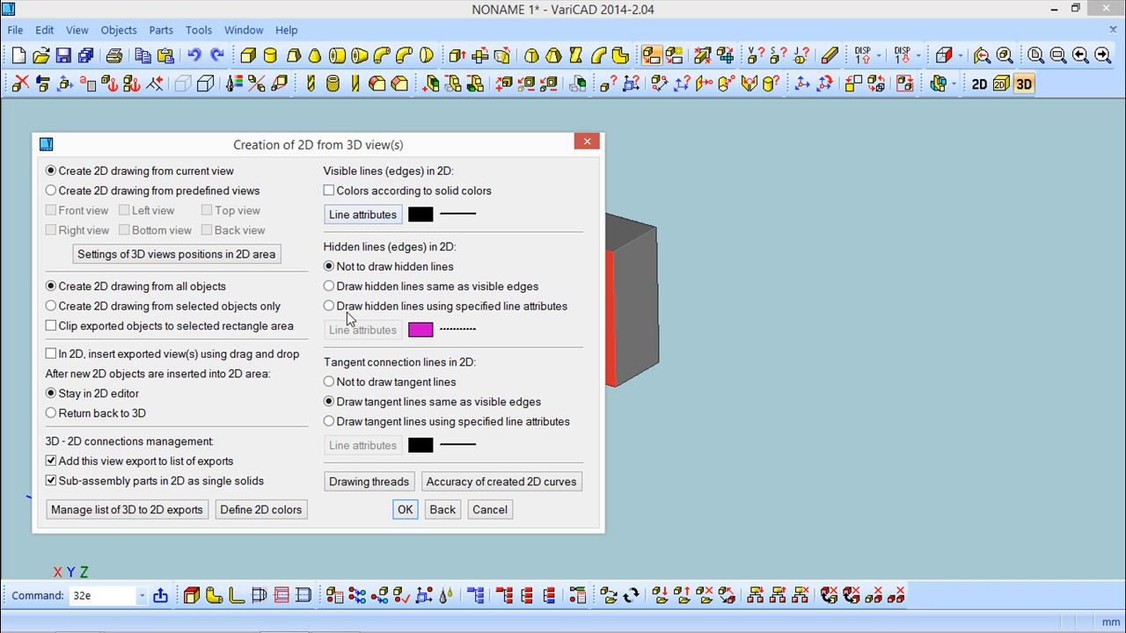
left_click(405, 510)
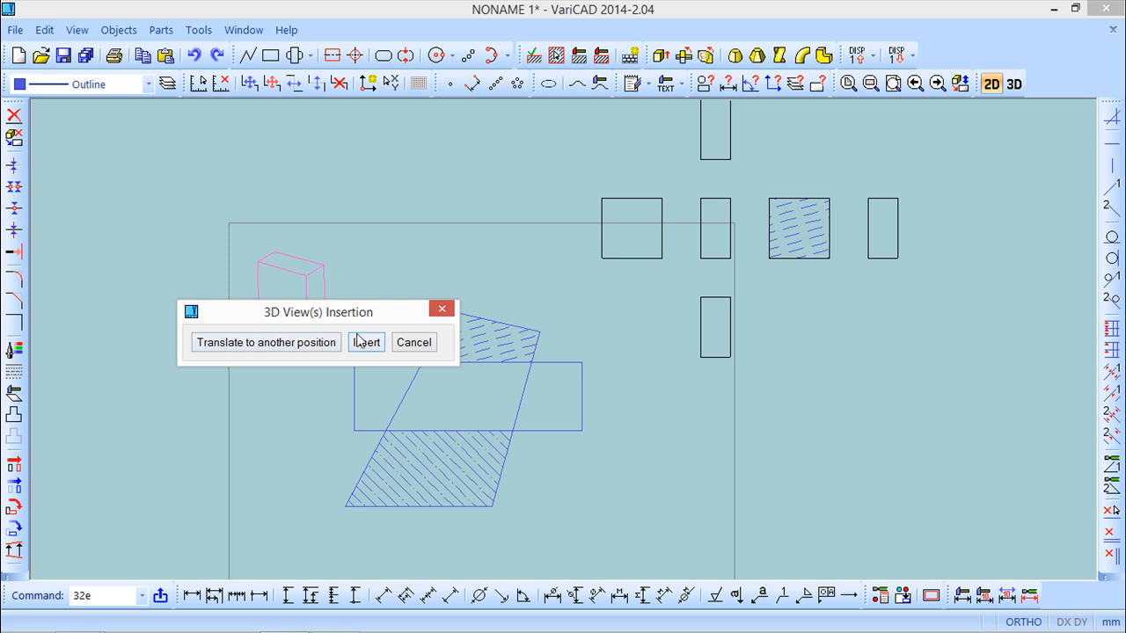
left_click(359, 343)
Hatch the large front face of the box's pictorial view with the dashed-line pattern, using automatic boundary detection
middle_click_drag(360, 313, 520, 372)
scroll(519, 351, "up", 4)
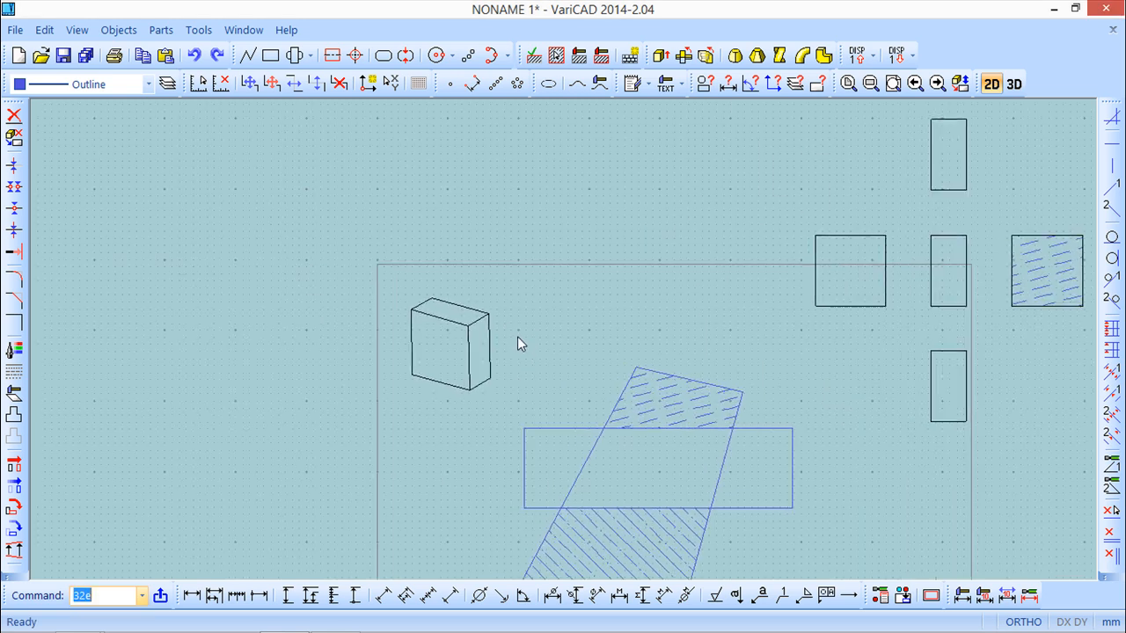
left_click(121, 32)
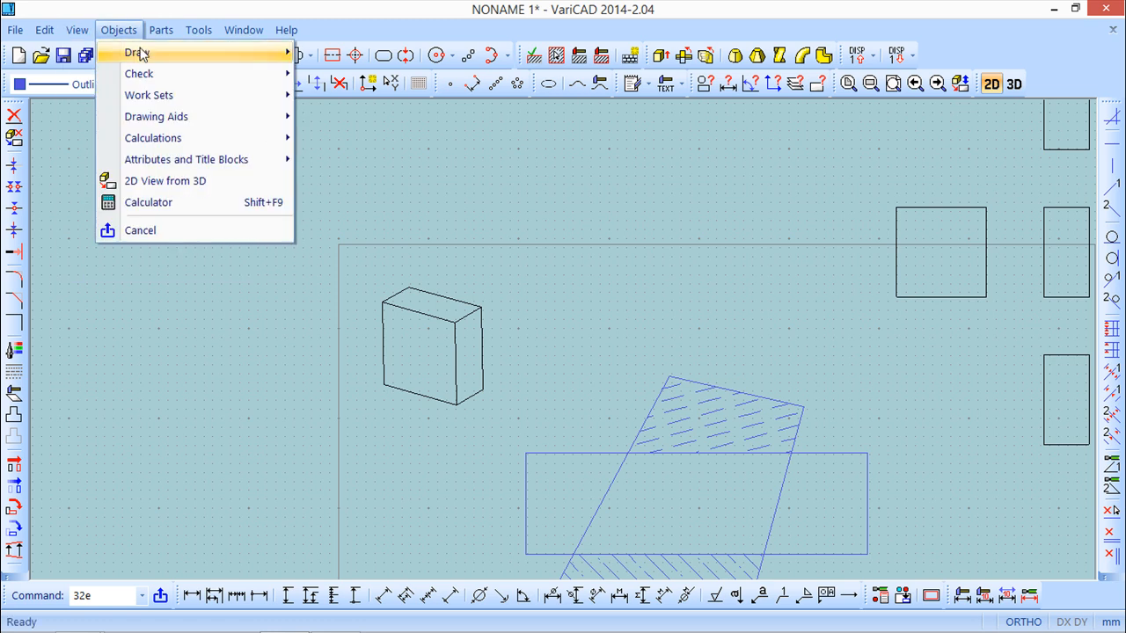
mouse_move(141, 54)
mouse_move(359, 165)
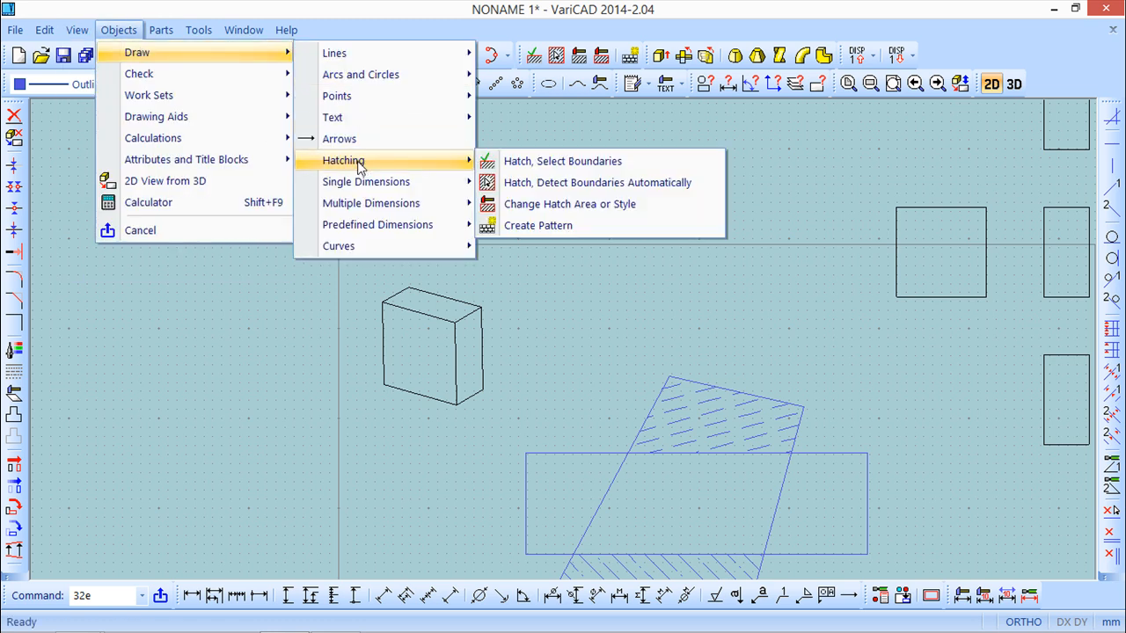
left_click(611, 182)
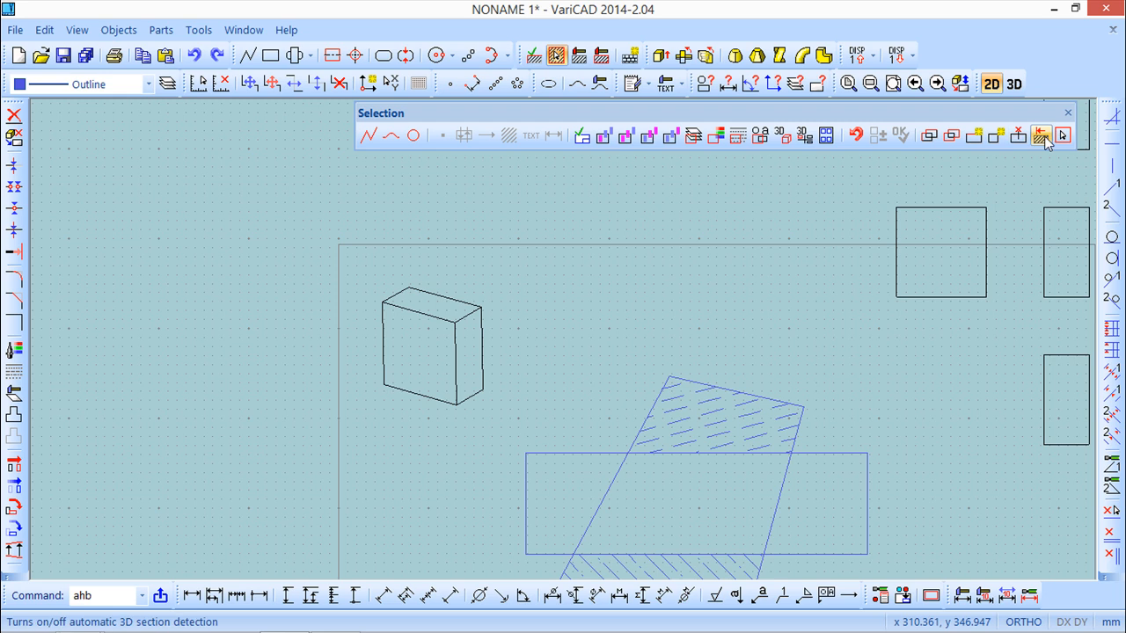
left_click(440, 350)
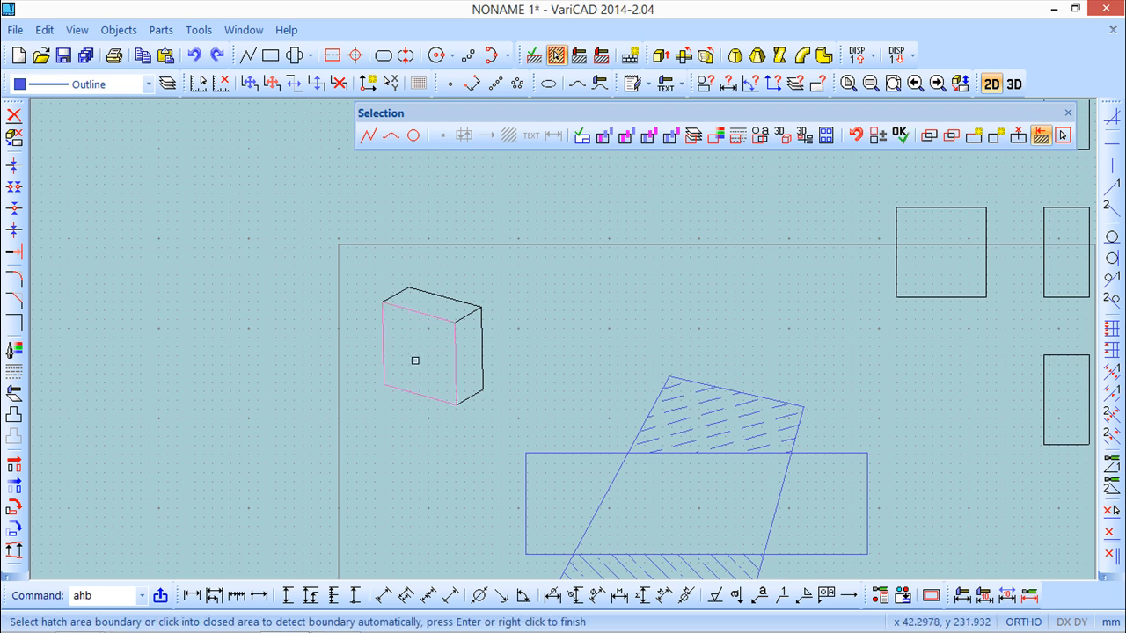
right_click(417, 361)
left_click(723, 548)
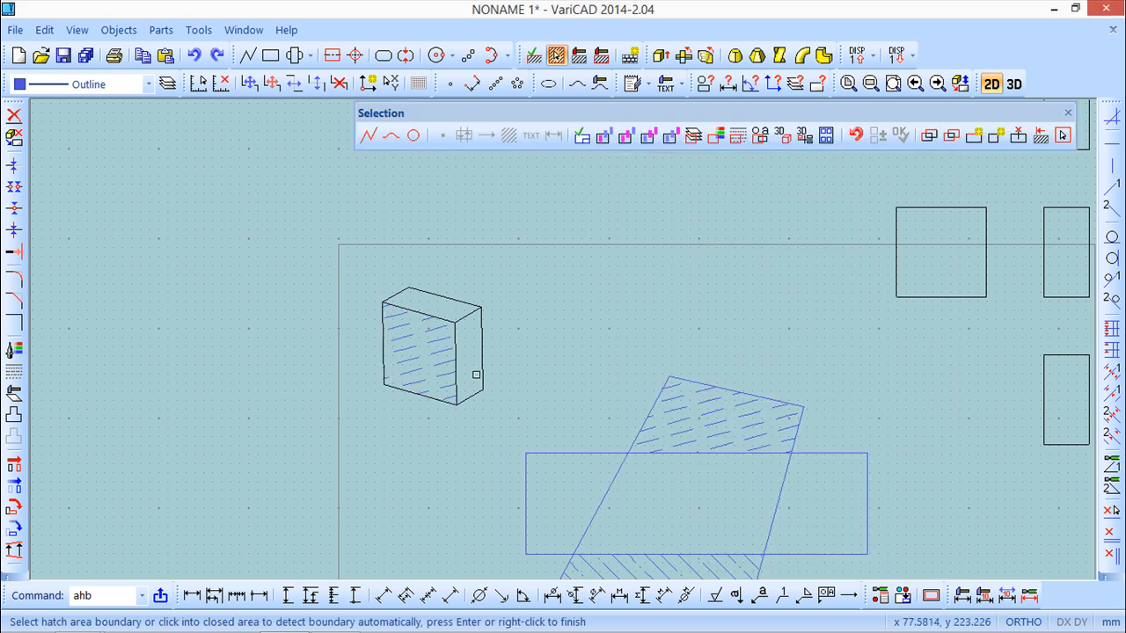
Examine the hatched face of the pictorial box view alongside the other hatched shapes and exported views, and end the hatching command
scroll(481, 354, "up", 4)
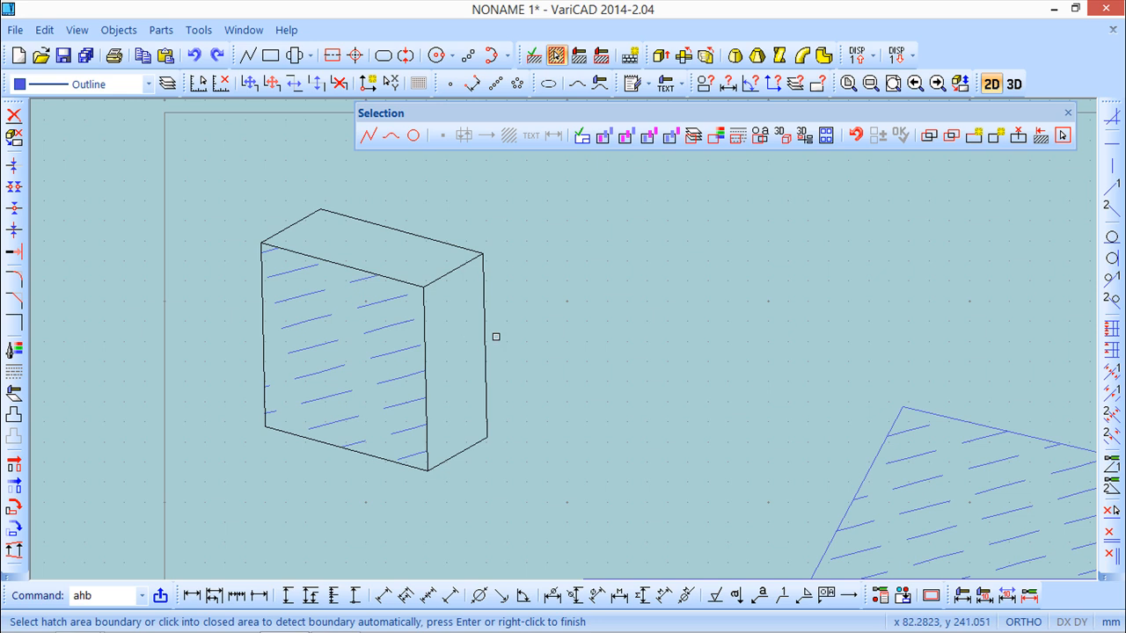
scroll(498, 341, "down", 4)
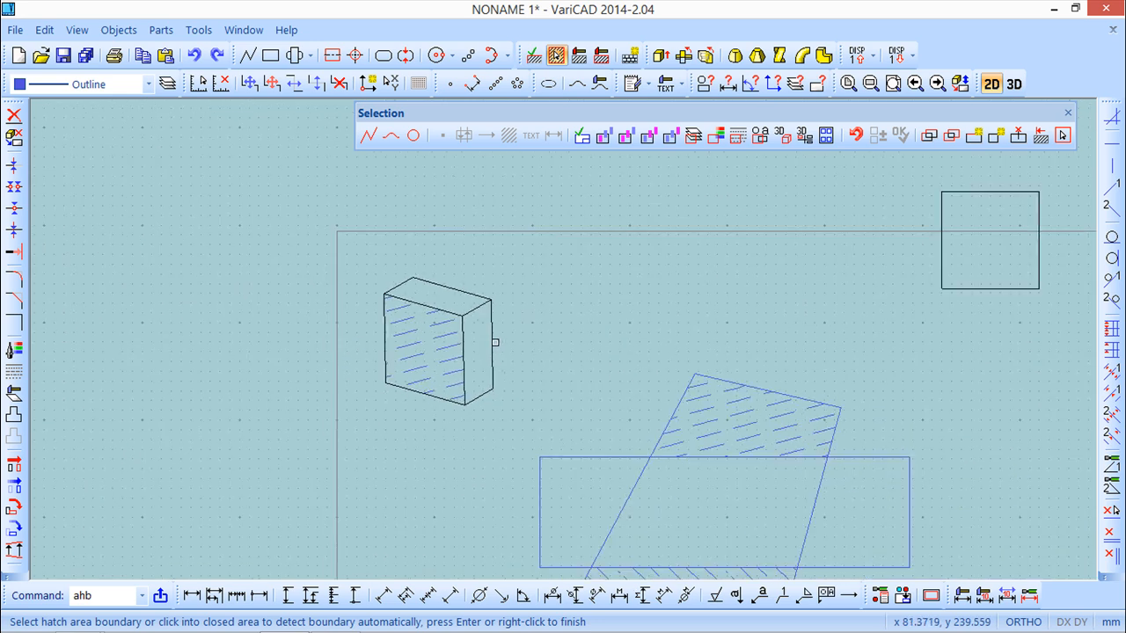
middle_click_drag(499, 357, 548, 281)
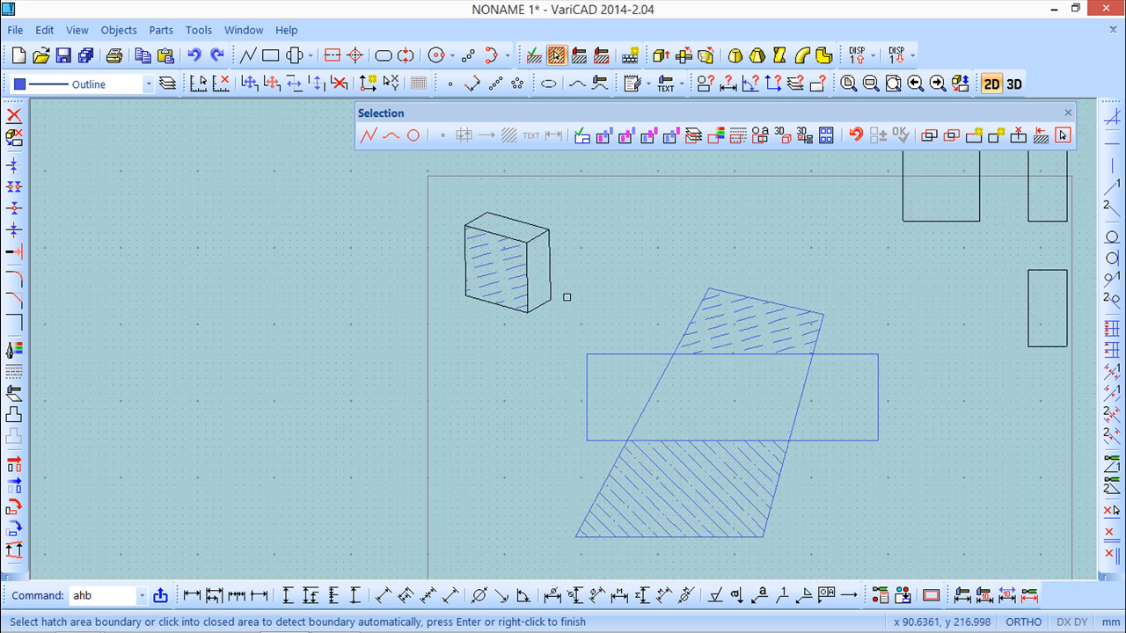
scroll(559, 293, "down", 1)
mouse_move(596, 276)
middle_mouse_down()
mouse_move(494, 291)
mouse_move(460, 256)
middle_mouse_up()
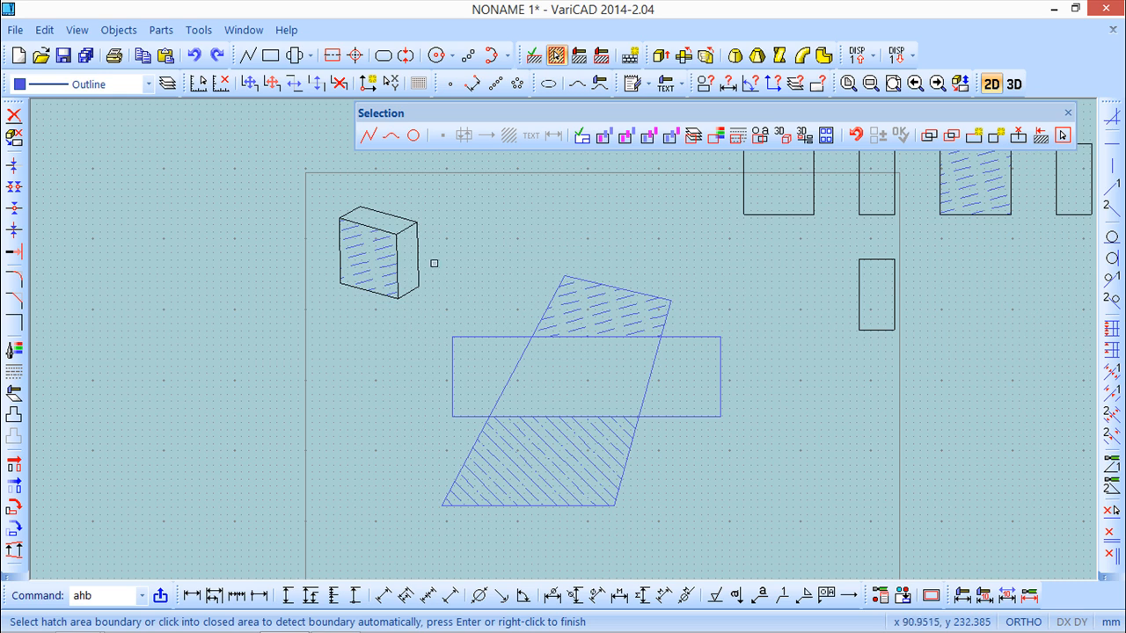
scroll(401, 291, "down", 1)
scroll(401, 292, "down", 1)
mouse_move(579, 288)
middle_mouse_down()
mouse_move(462, 347)
mouse_move(584, 326)
middle_mouse_up()
scroll(534, 339, "up", 1)
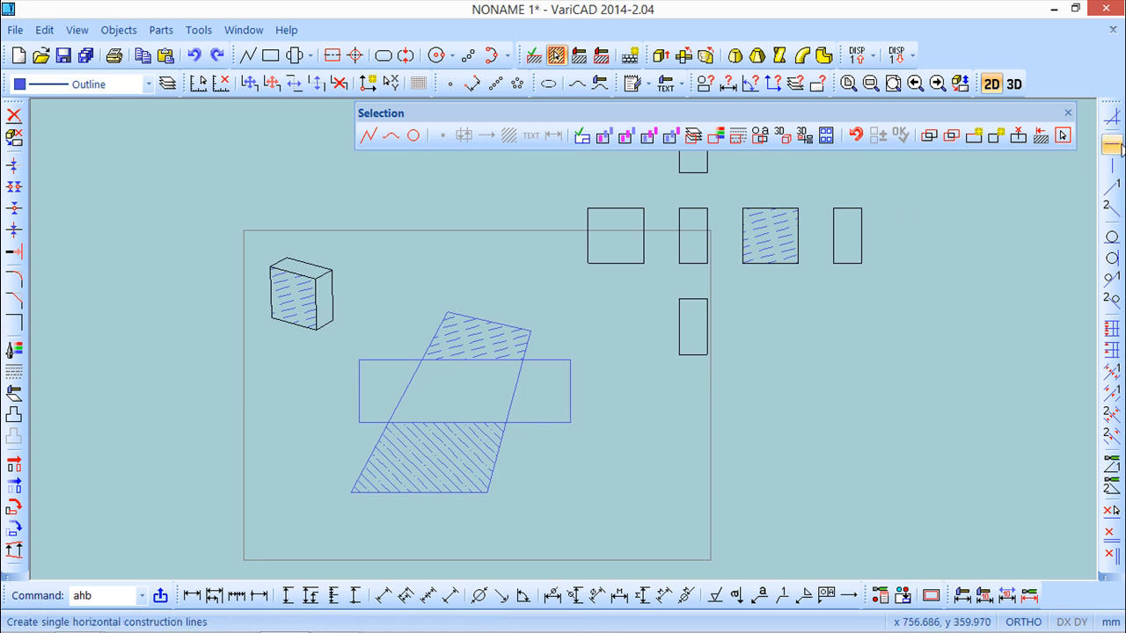
left_click(1068, 112)
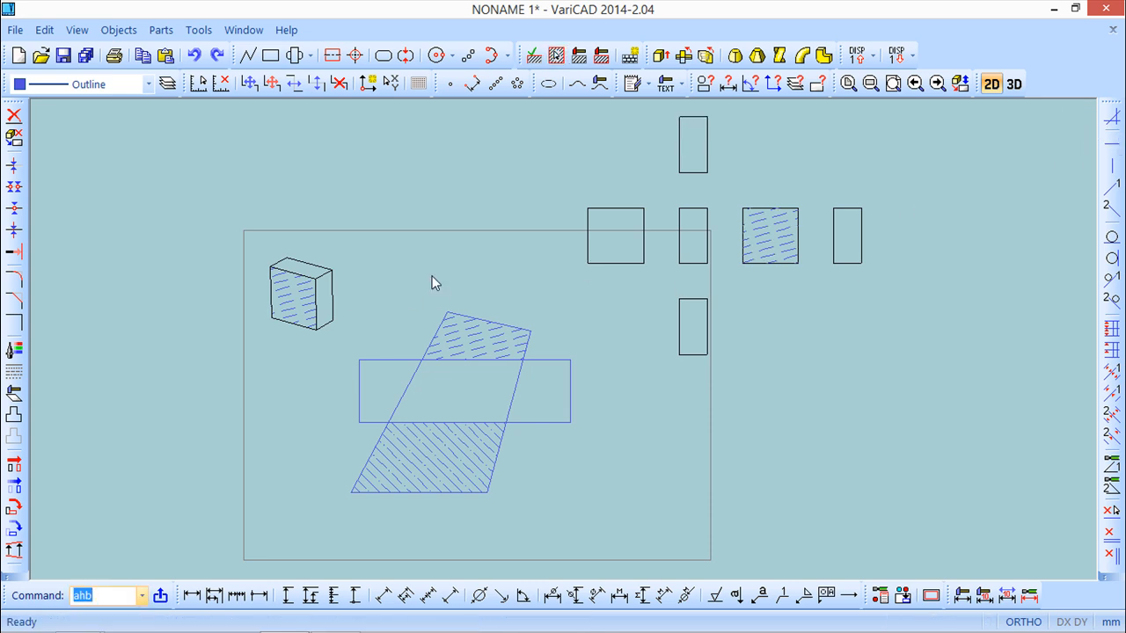
mouse_move(424, 286)
middle_mouse_down()
mouse_move(374, 311)
mouse_move(360, 300)
middle_mouse_up()
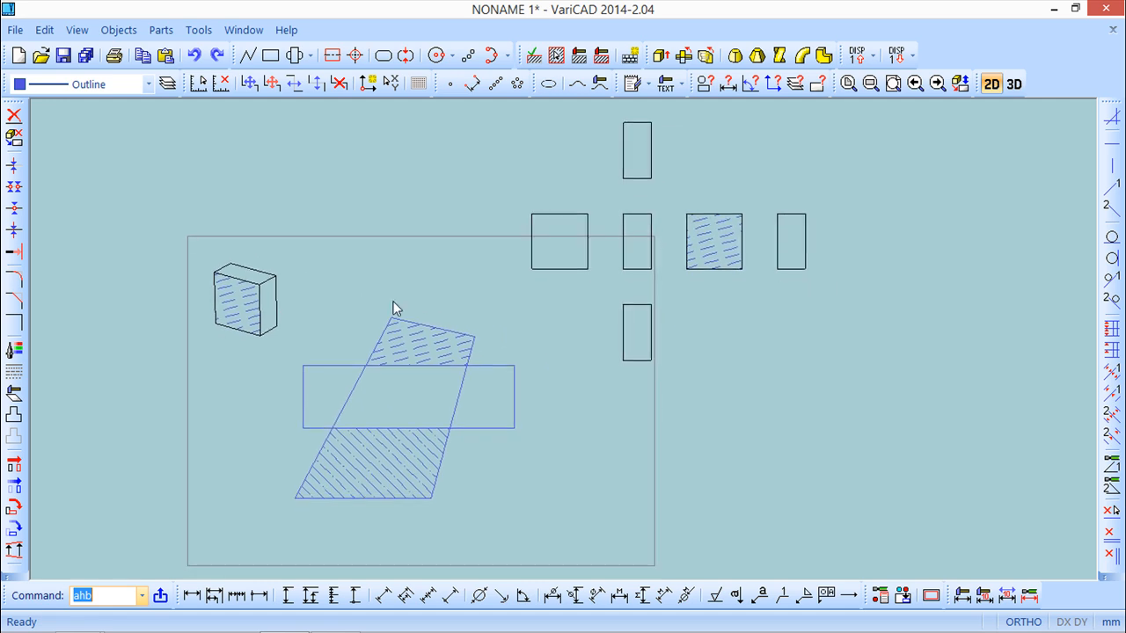